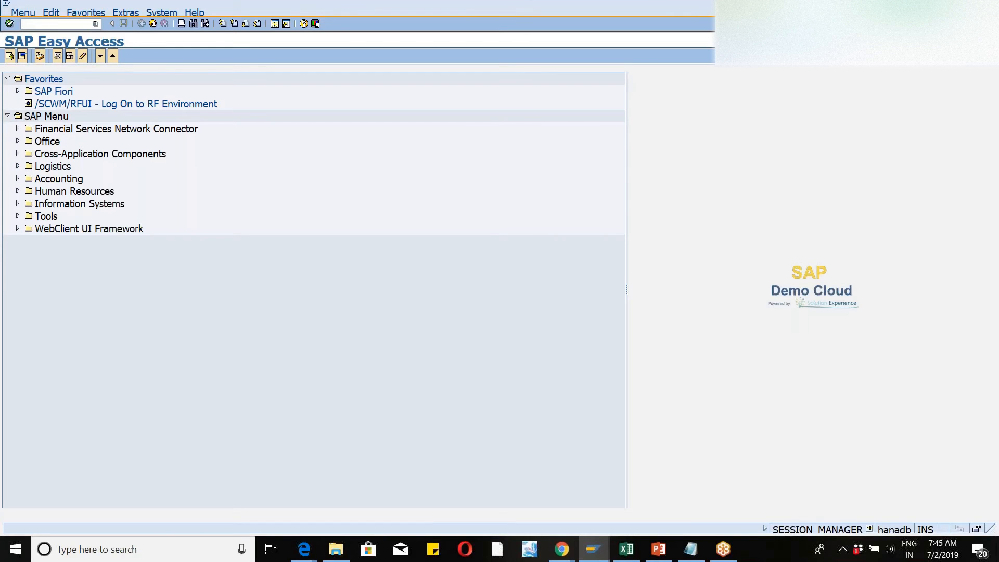
# Run transaction SPRO and display the SAP Reference IMG.
pyautogui.write('spro')
pyautogui.press('Return')
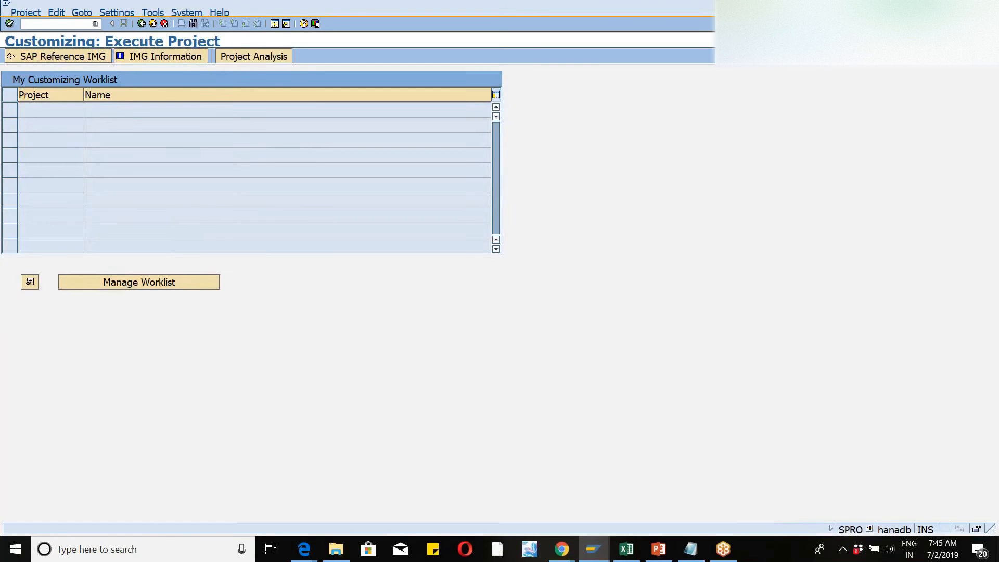
pyautogui.click(63, 56)
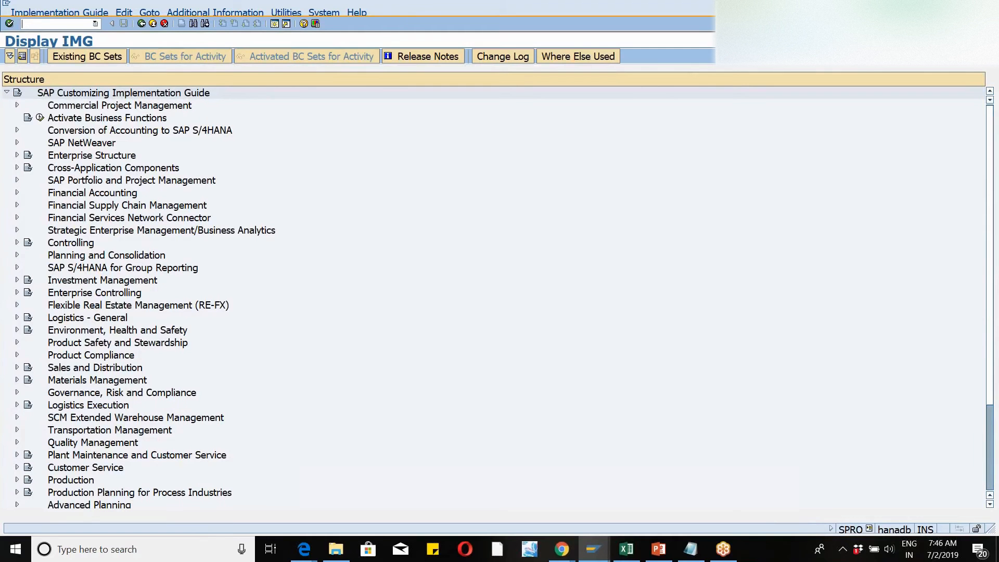
# Open the Define Storage Type activity in the Master Data of Extended Warehouse Management within SCM Extended Warehouse Management.
pyautogui.click(16, 418)
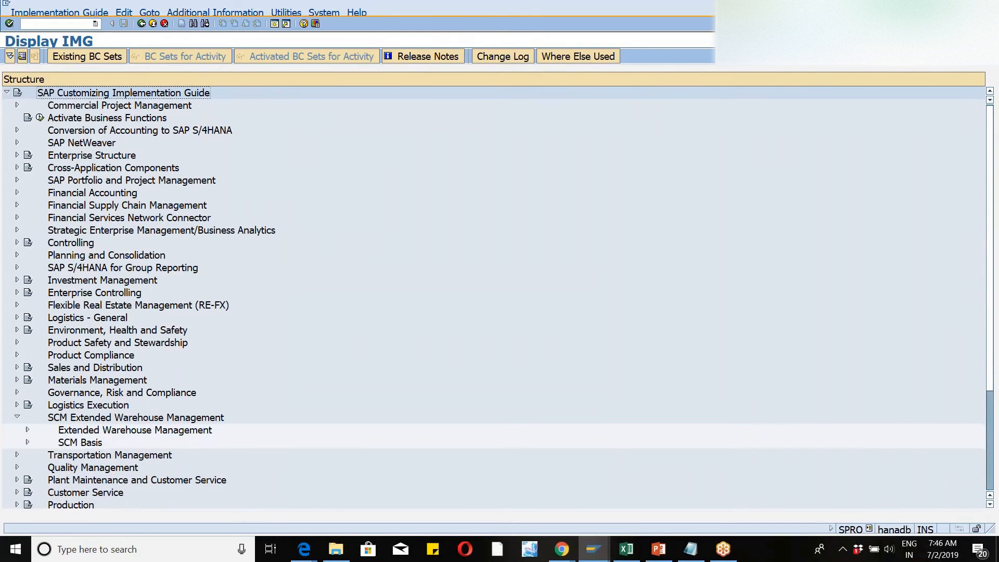
pyautogui.click(28, 430)
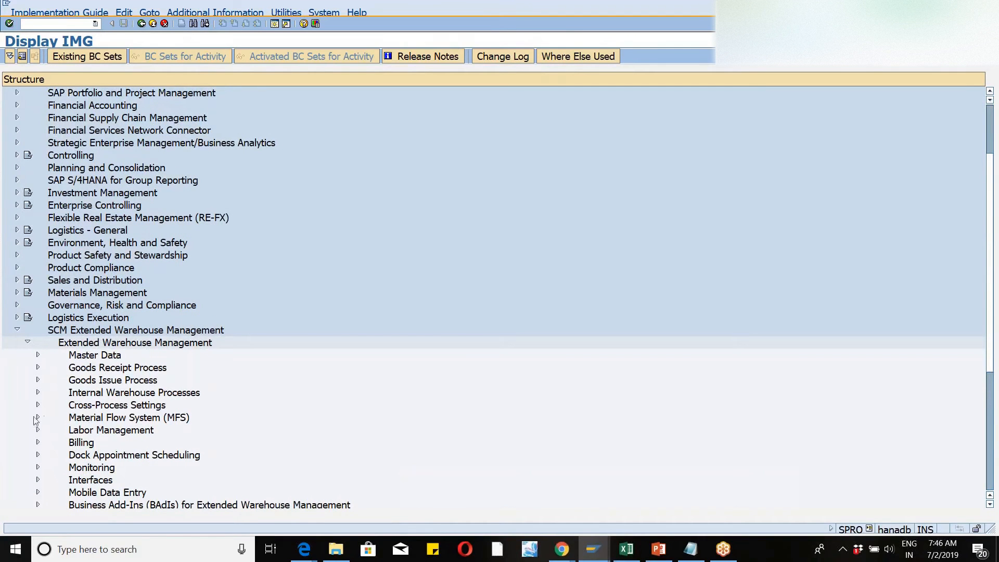
pyautogui.click(39, 356)
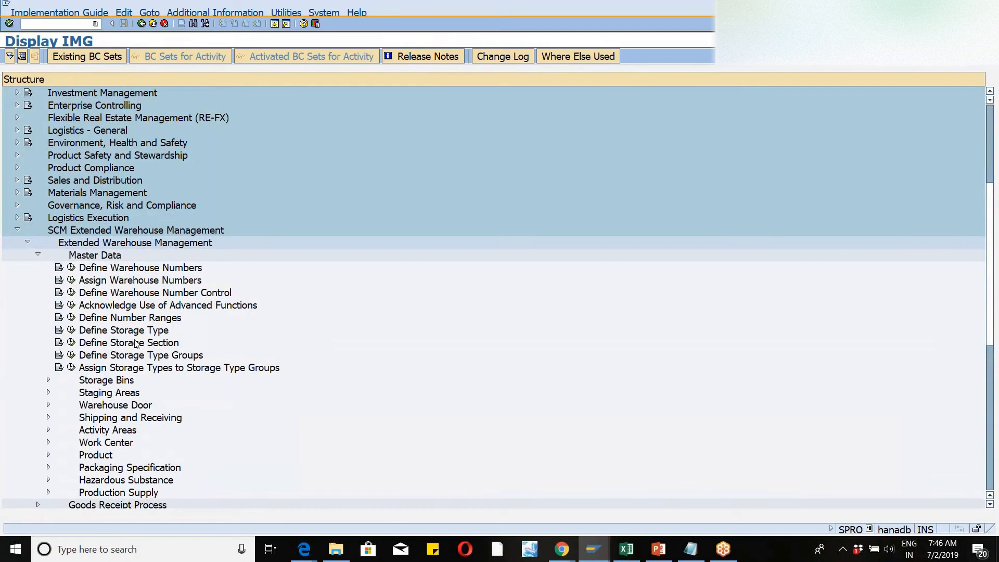
pyautogui.click(49, 380)
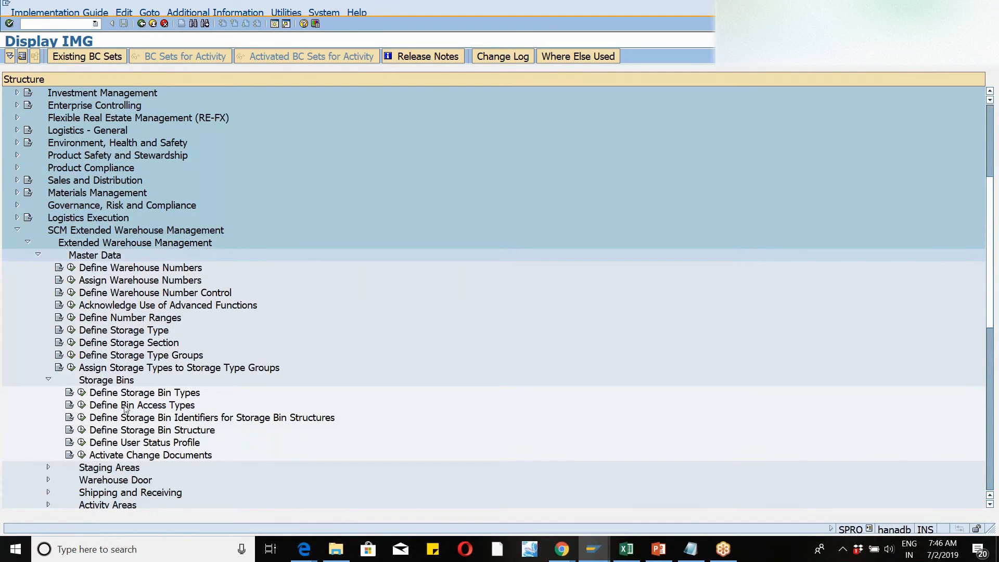
pyautogui.click(48, 381)
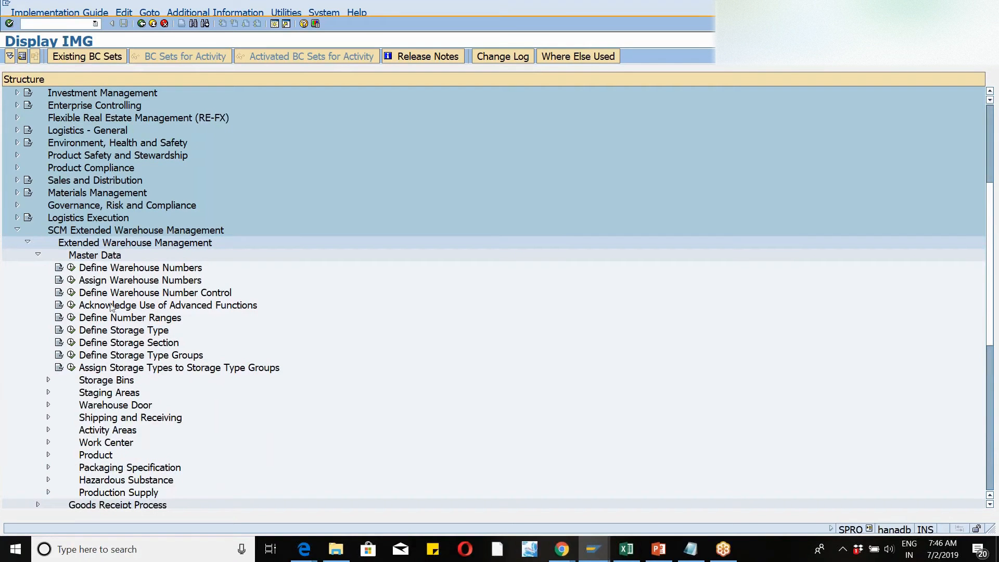
pyautogui.click(72, 330)
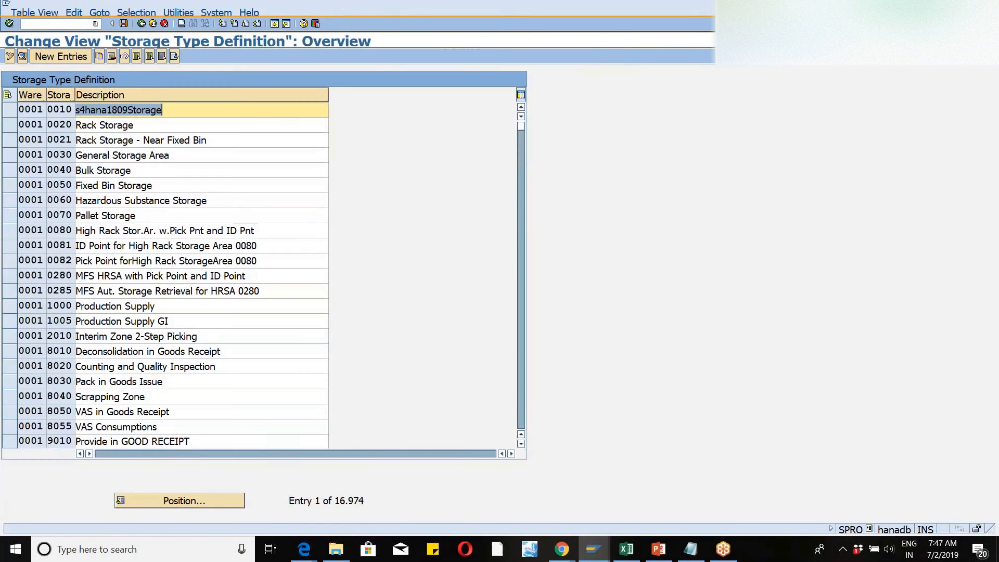
# Position the storage type list at warehouse WM46 and show the details of its storage type 1111, High Rack Storage.
pyautogui.click(159, 505)
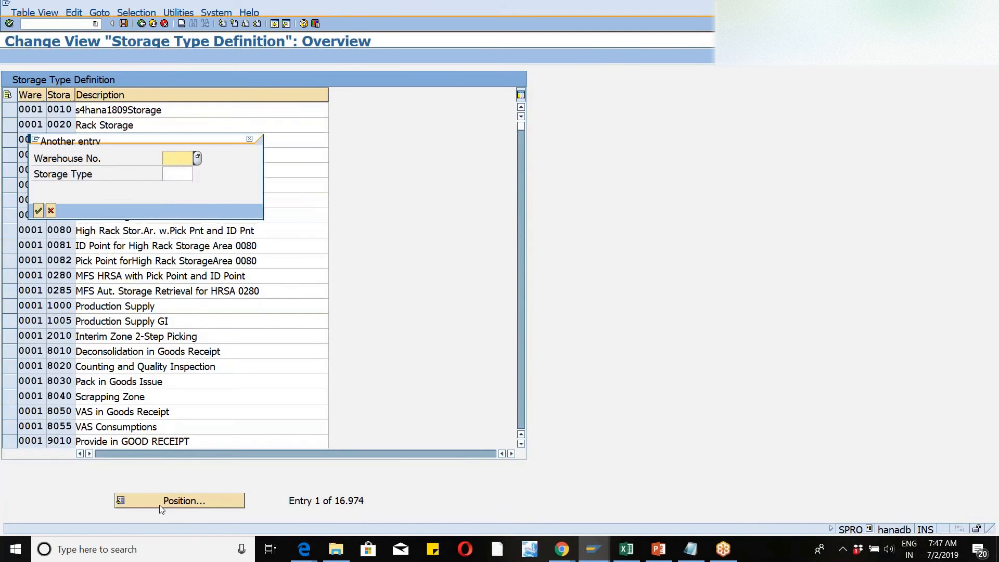
pyautogui.write('wm46')
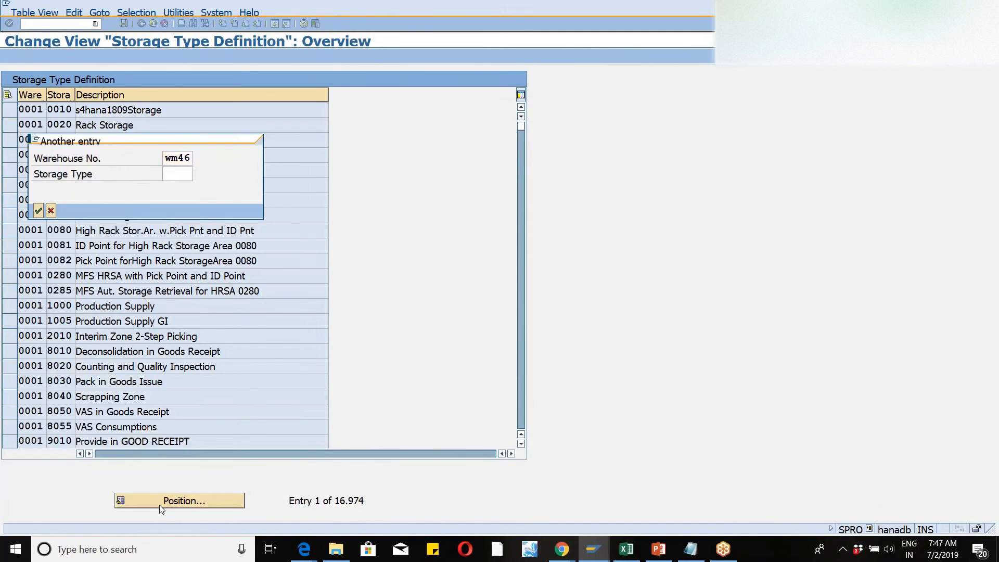
pyautogui.press('Return')
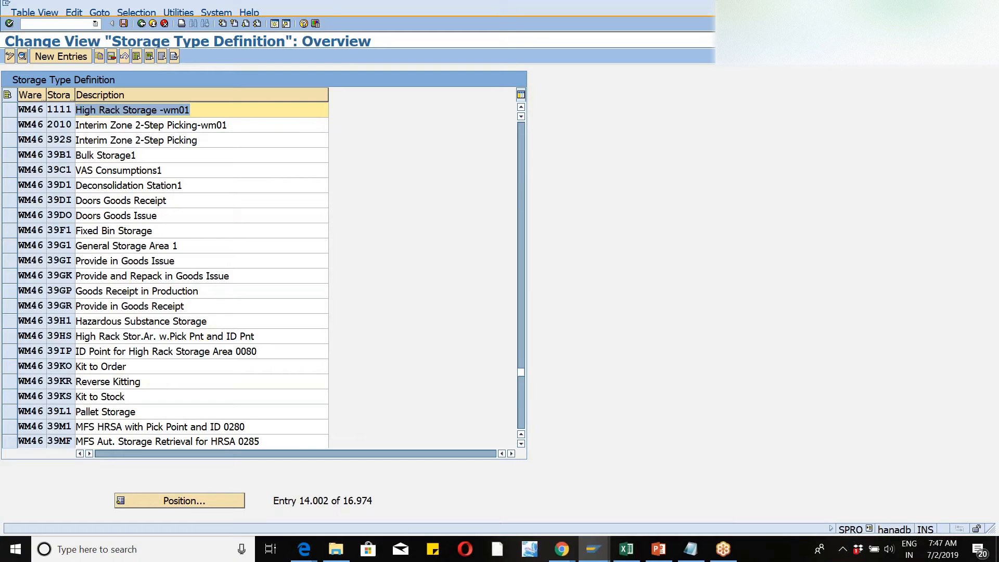
pyautogui.click(9, 110)
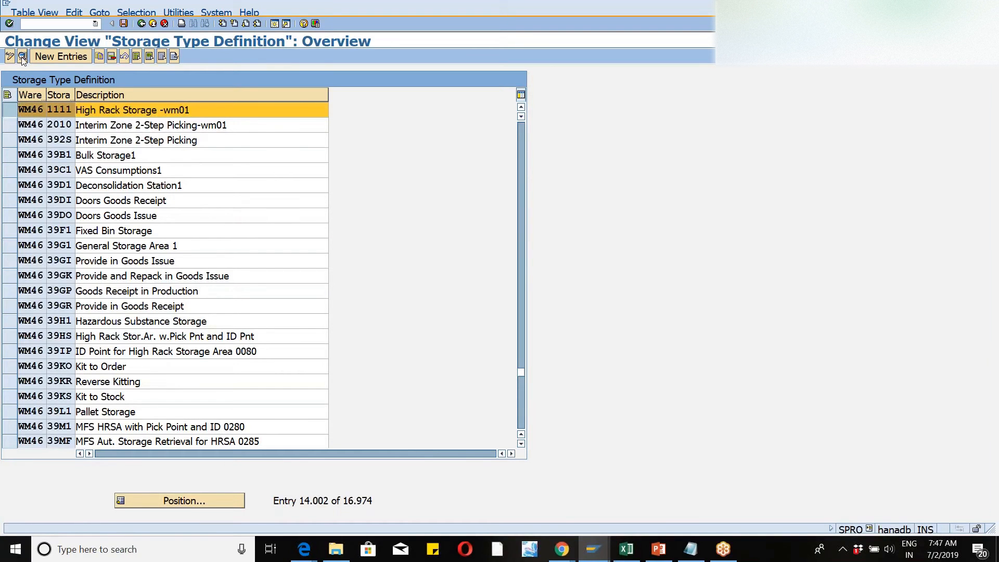
pyautogui.click(21, 56)
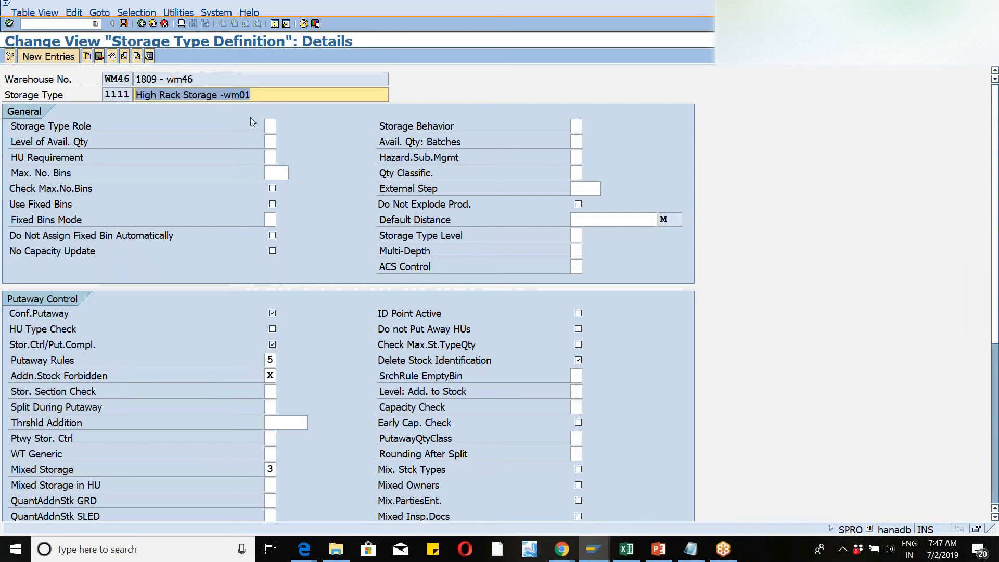
# Review the possible Storage Type Role values for storage type 1111 and return to the storage type overview.
pyautogui.click(270, 125)
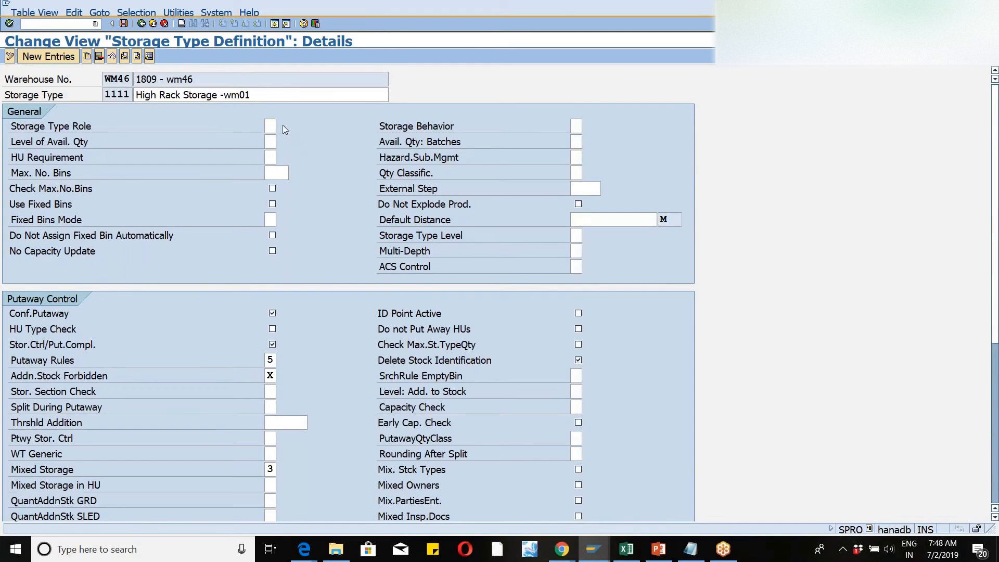
pyautogui.press('F4')
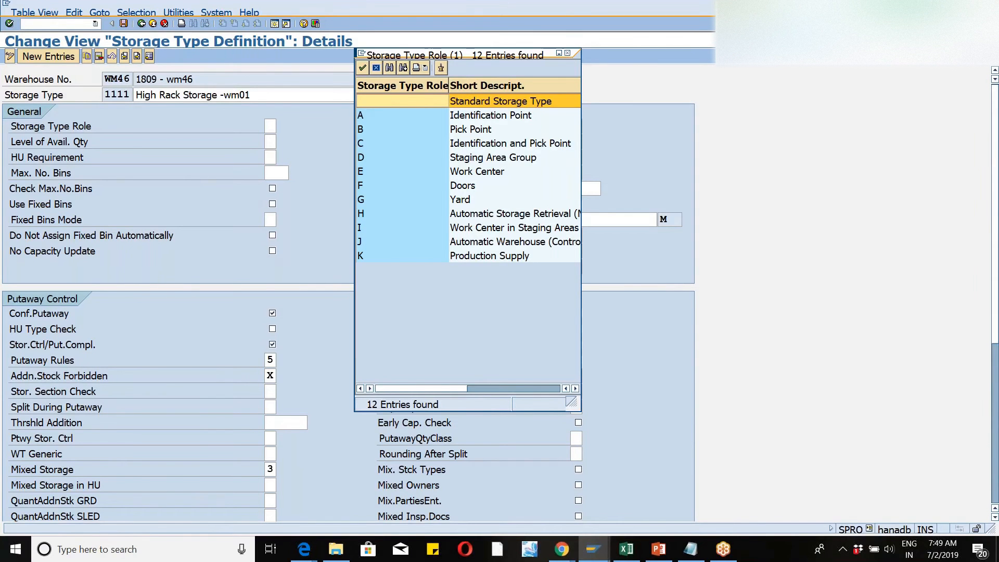
pyautogui.click(567, 52)
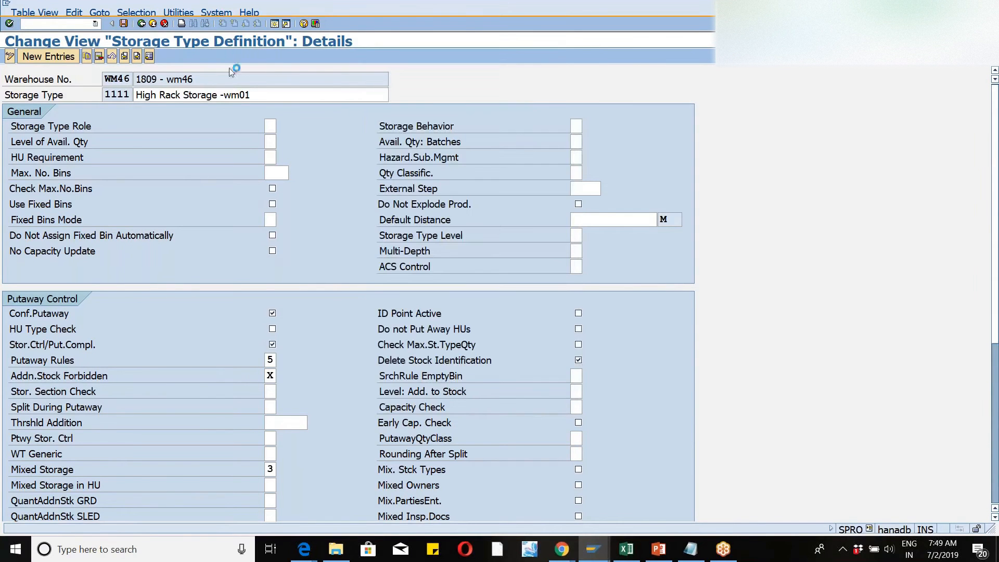
pyautogui.click(141, 26)
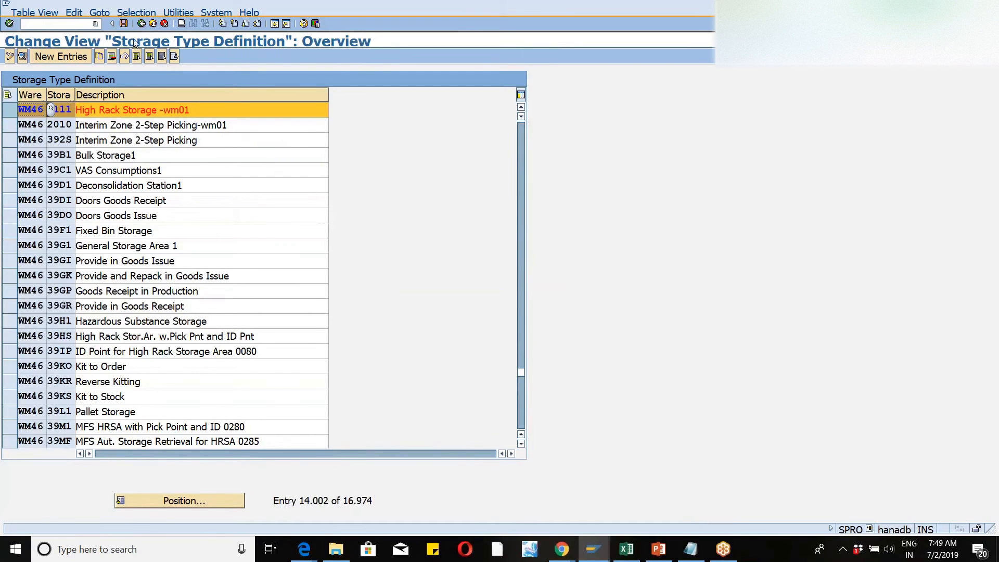
# Position the list at warehouse WM46, storage type 9010, and show that storage type's details.
pyautogui.click(9, 110)
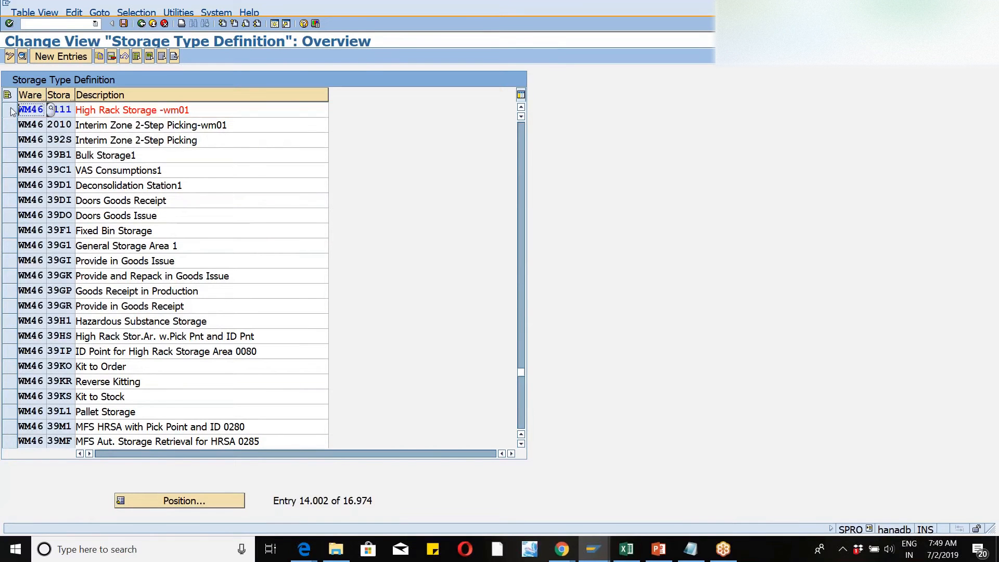
pyautogui.click(168, 503)
pyautogui.write('wm46')
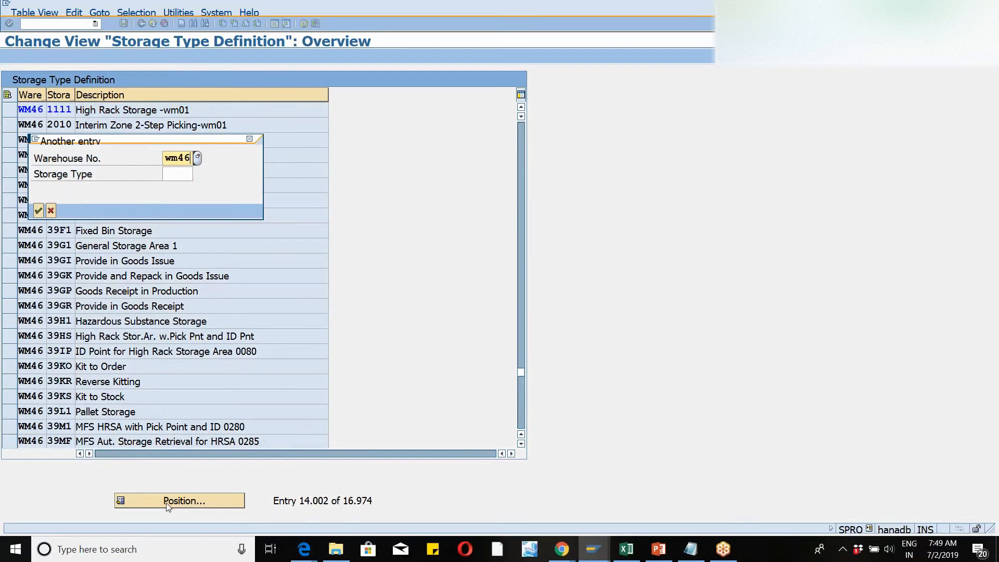
pyautogui.press('Tab')
pyautogui.write('9010')
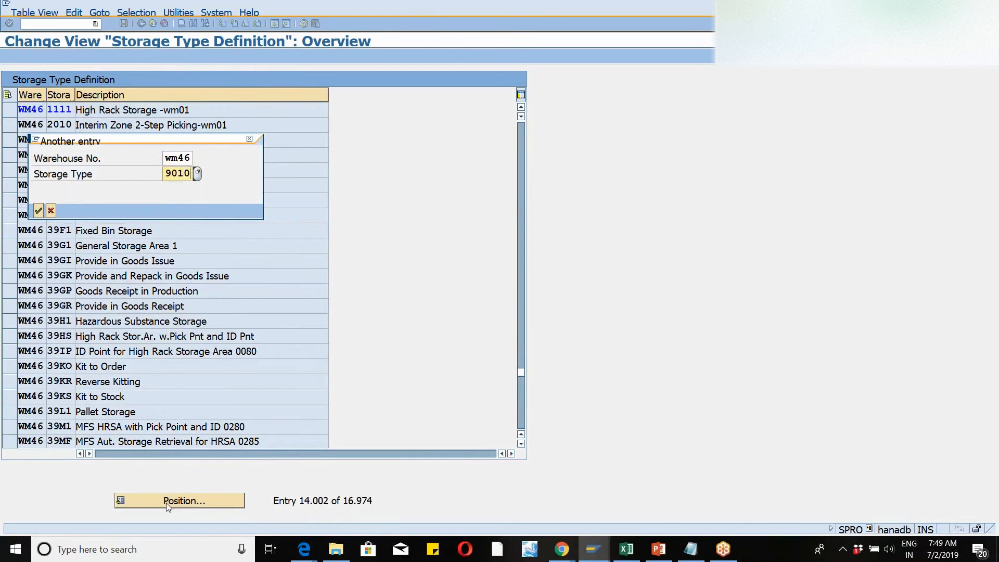
pyautogui.press('Return')
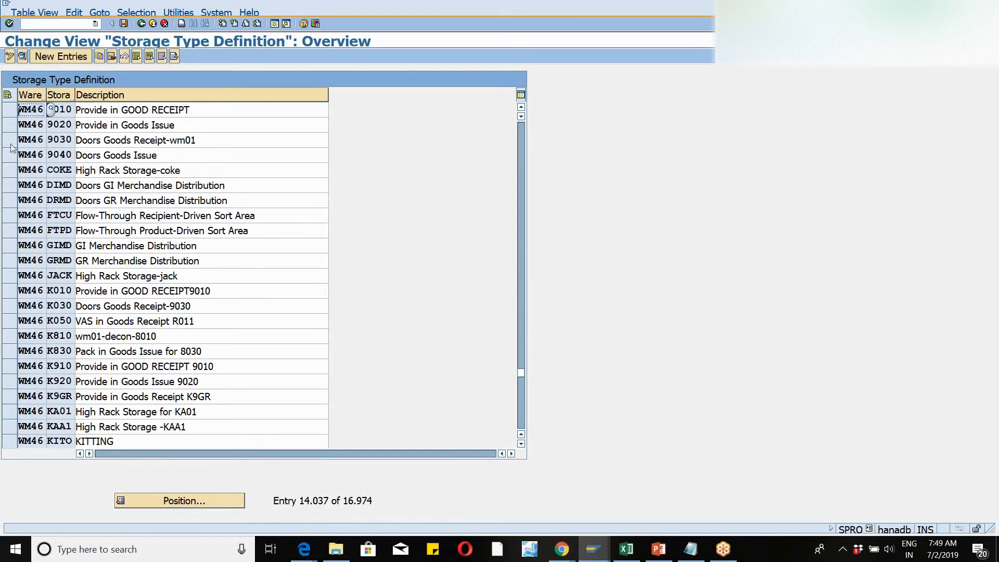
pyautogui.click(15, 111)
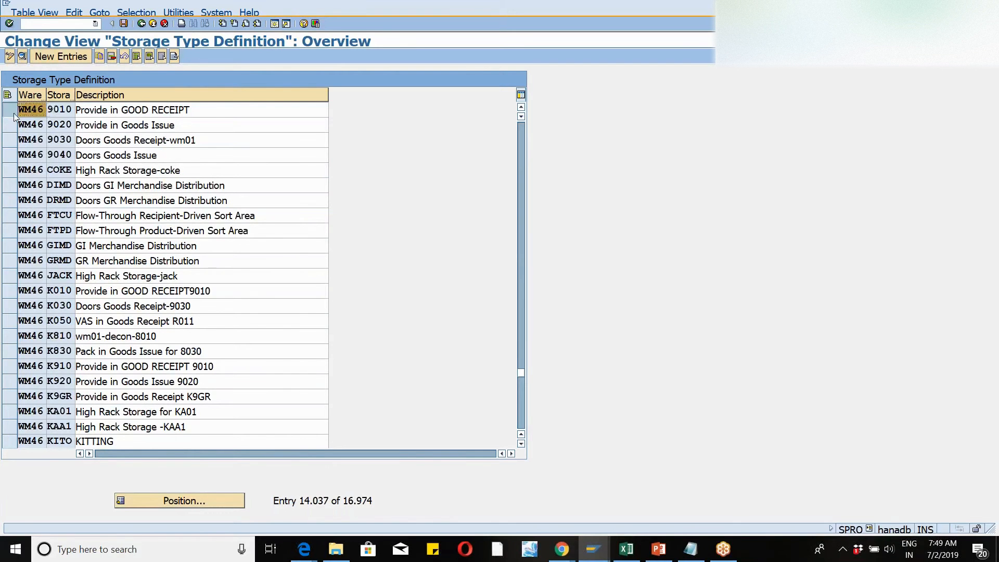
pyautogui.click(27, 59)
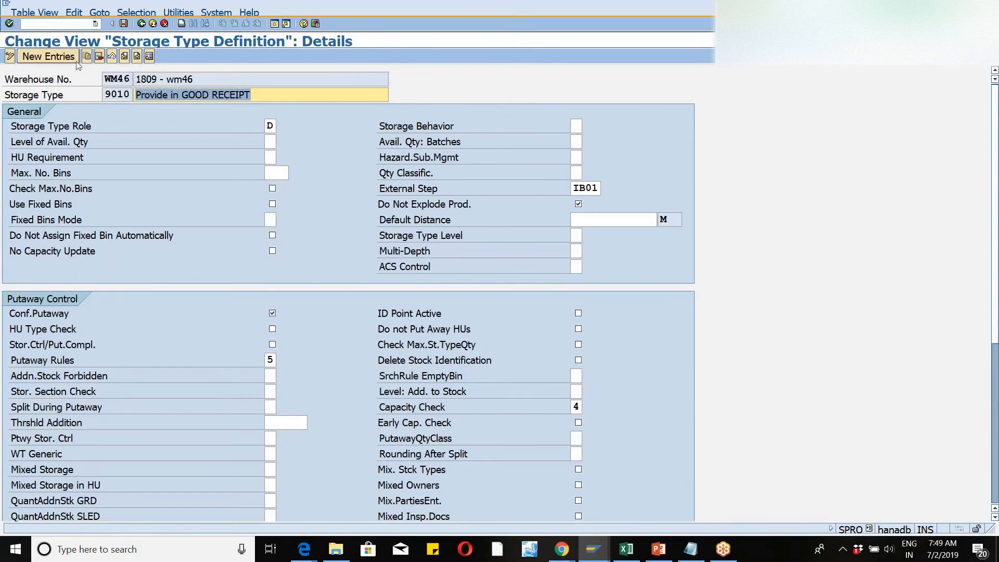
# Review the Staging Area Group role among the possible Storage Type Role values for 9010 and return to the overview.
pyautogui.click(270, 125)
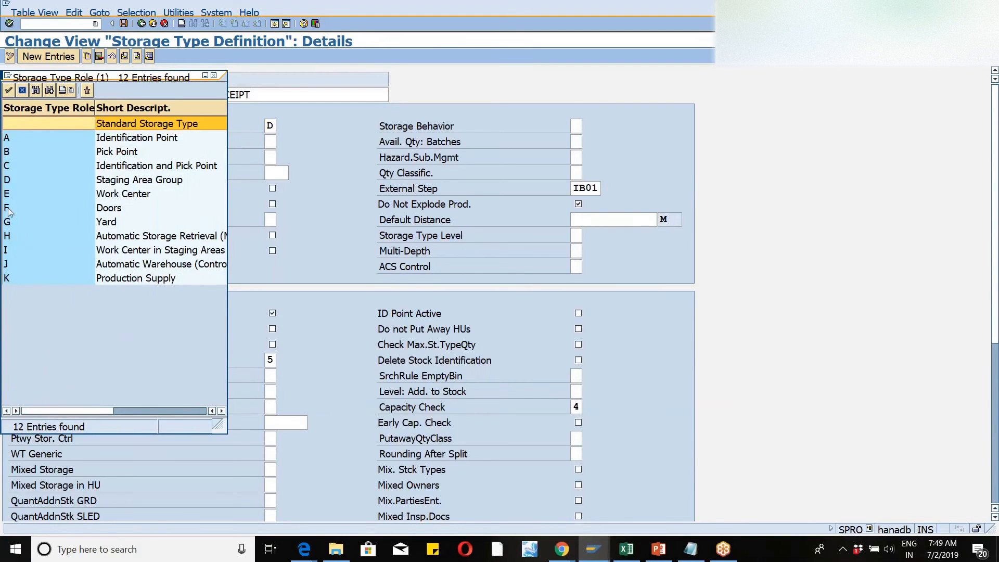
pyautogui.click(121, 193)
pyautogui.click(112, 182)
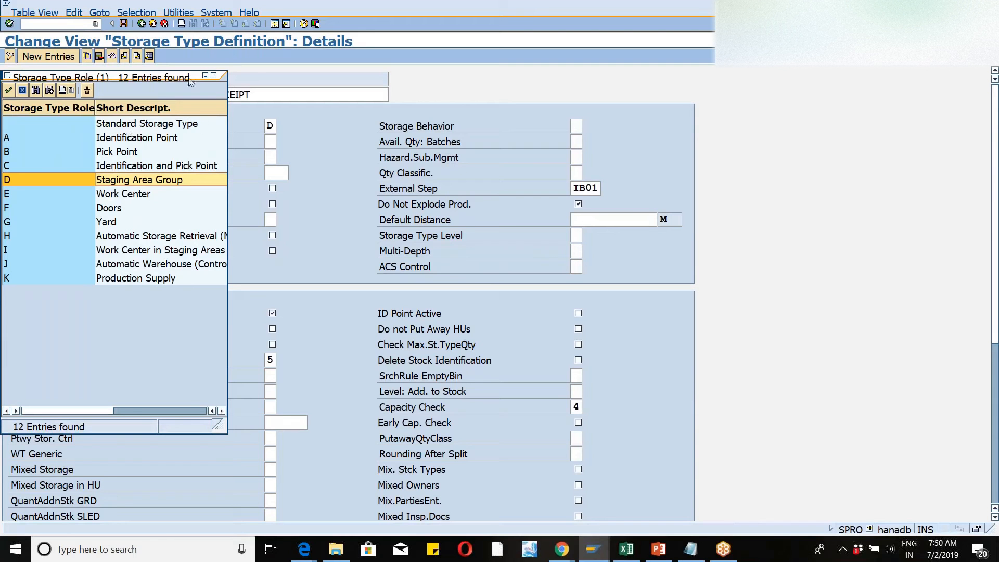
pyautogui.click(213, 75)
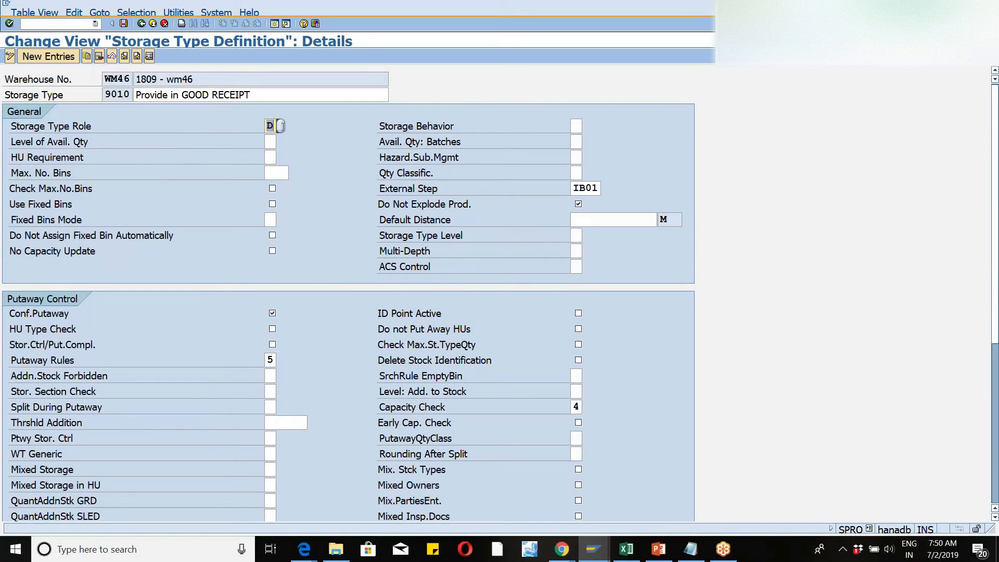
pyautogui.press('F4')
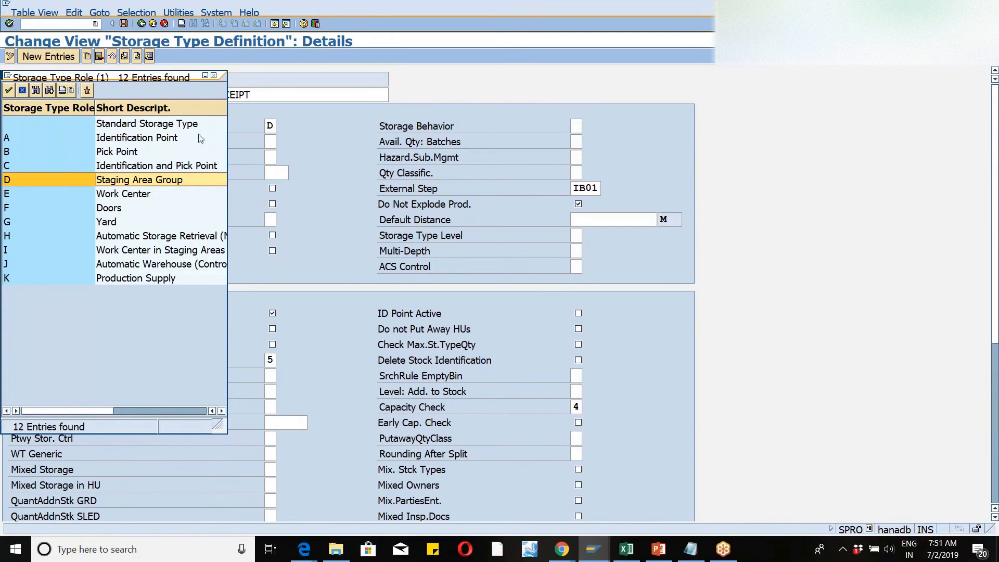
pyautogui.click(211, 75)
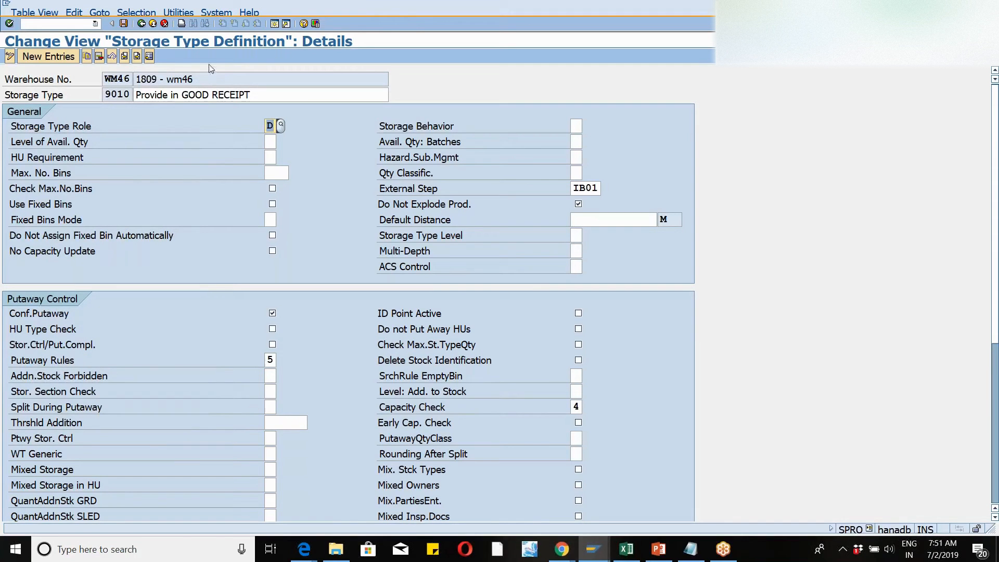
pyautogui.click(141, 25)
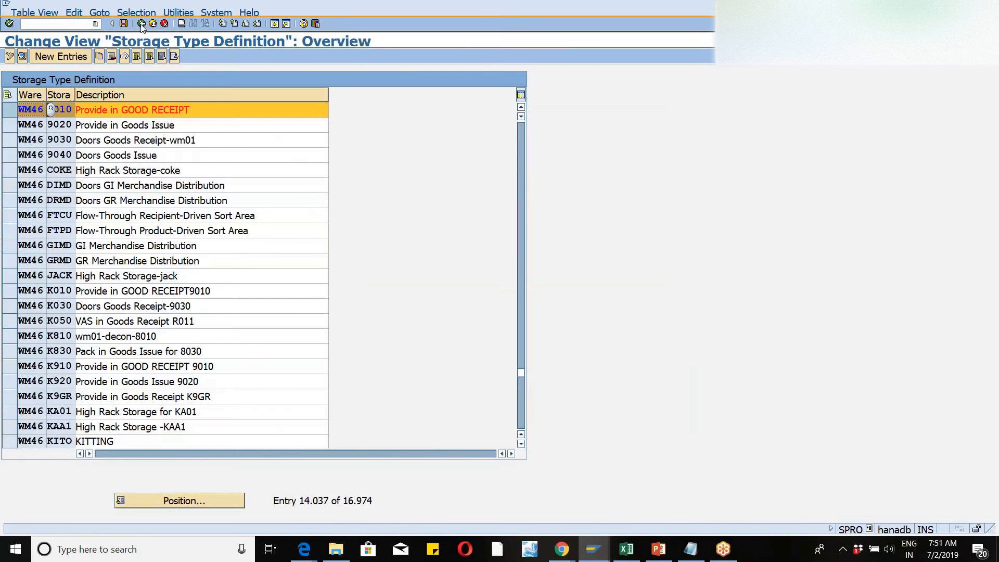
# Position the list back at warehouse WM46, storage type 1111, and reopen the details of that High Rack Storage type.
pyautogui.click(10, 110)
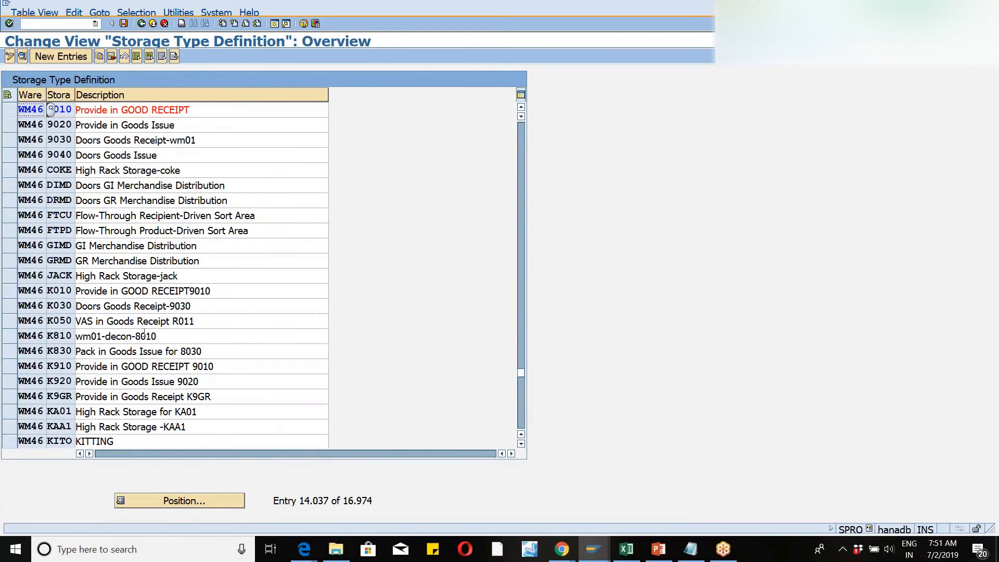
pyautogui.click(175, 507)
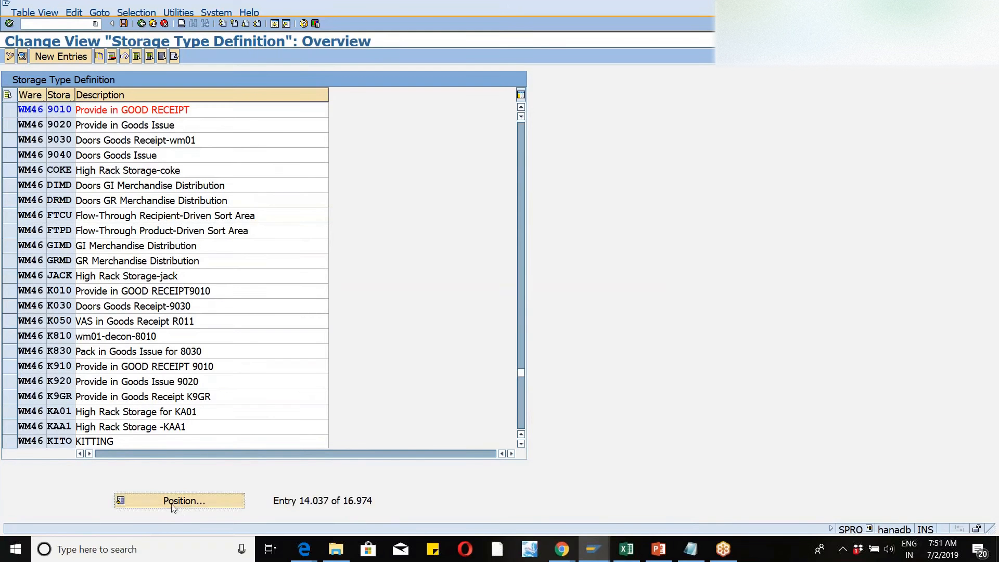
pyautogui.write('wm46')
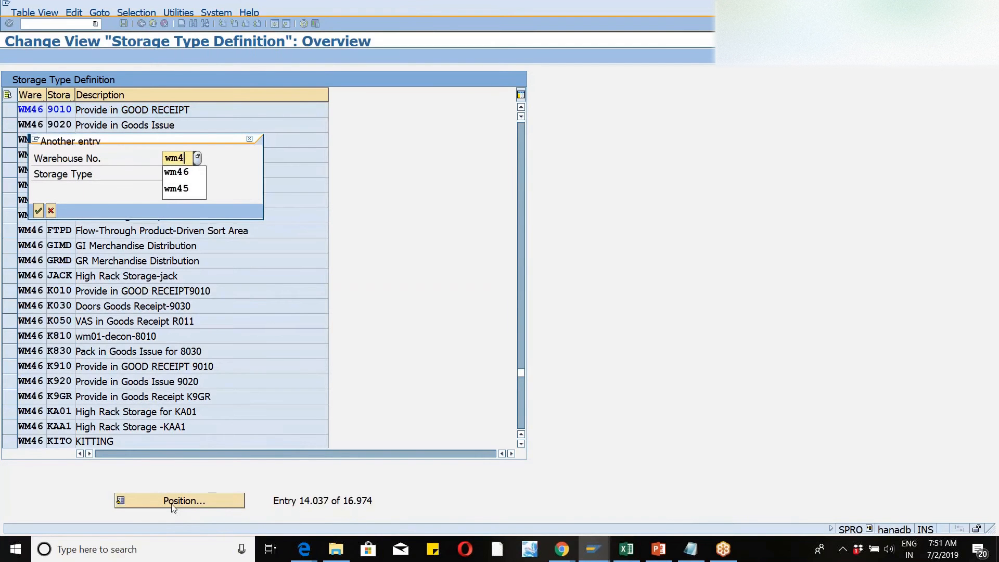
pyautogui.press('Tab')
pyautogui.write('1111')
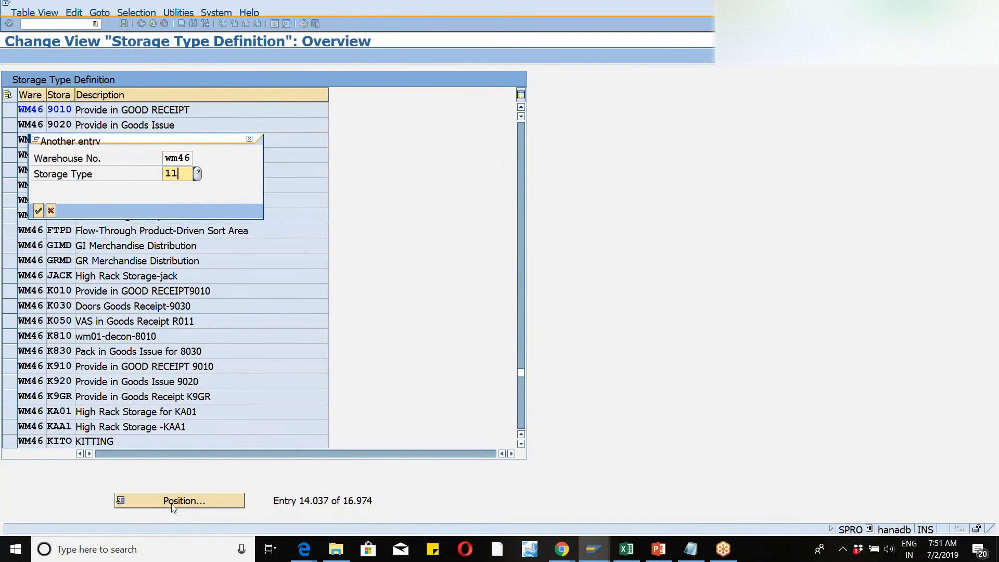
pyautogui.press('Return')
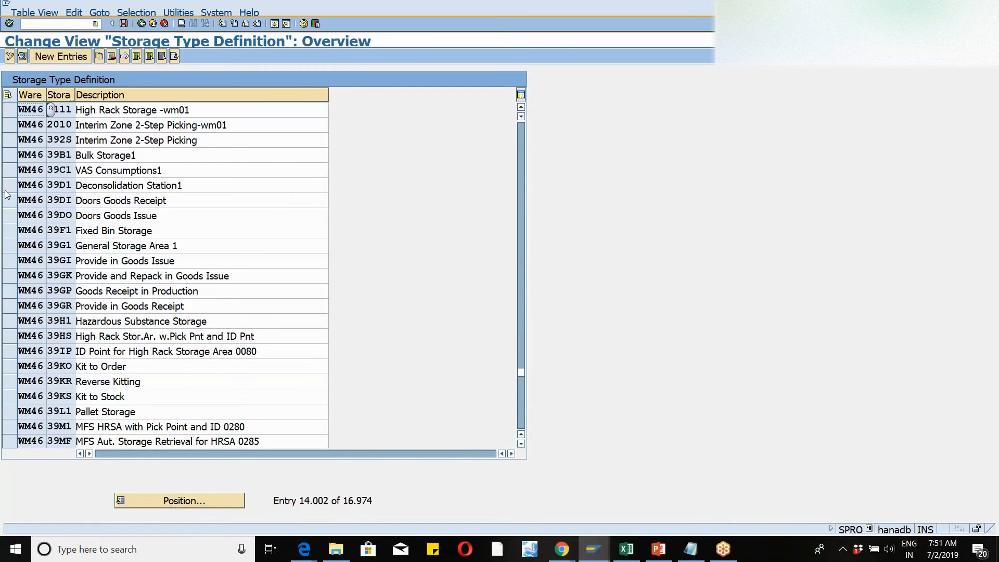
pyautogui.click(10, 110)
pyautogui.click(23, 57)
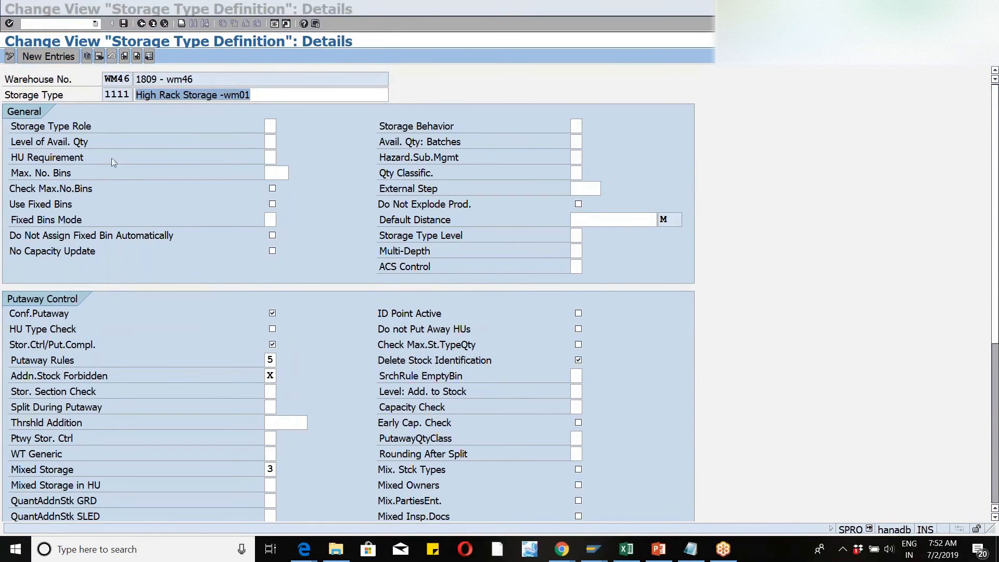
# Review the general, putaway and stock removal settings of storage type 1111 and return to the storage type overview.
pyautogui.click(998, 282)
pyautogui.scroll(-6, 995, 277)
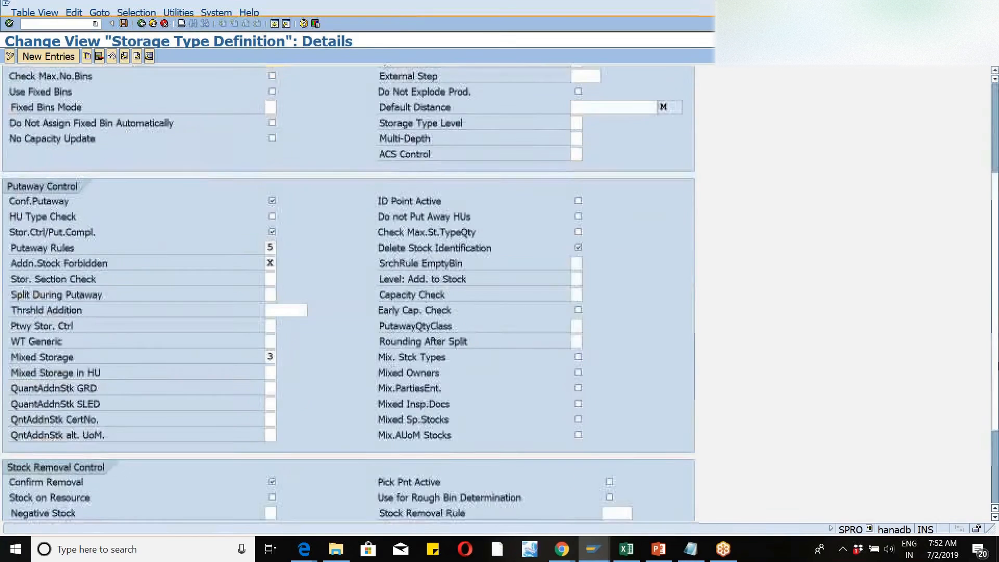
pyautogui.scroll(5, 995, 277)
pyautogui.scroll(1, 994, 278)
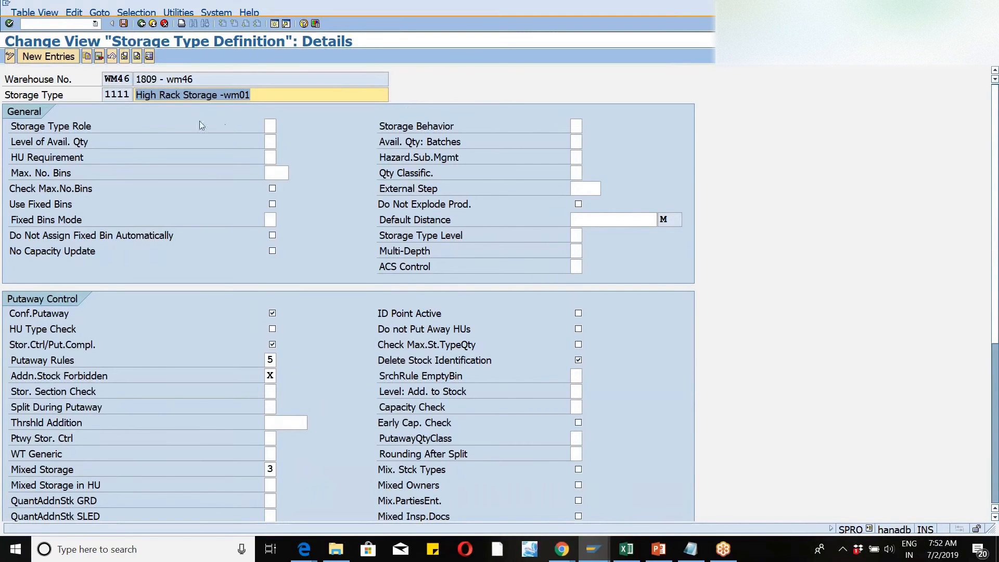
pyautogui.click(141, 25)
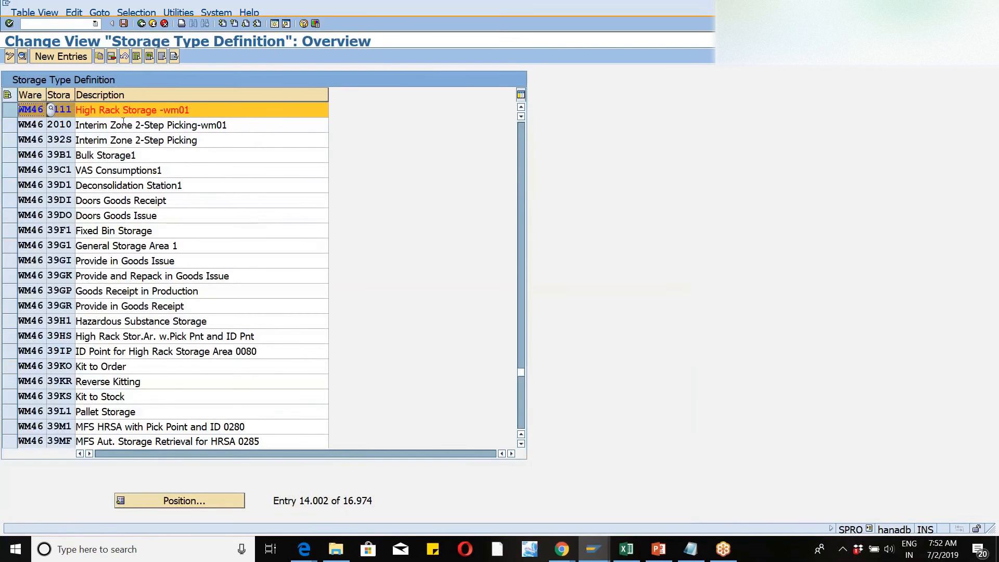
# Copy storage type 1111 of warehouse WM46 as a new storage type named High.
pyautogui.click(99, 57)
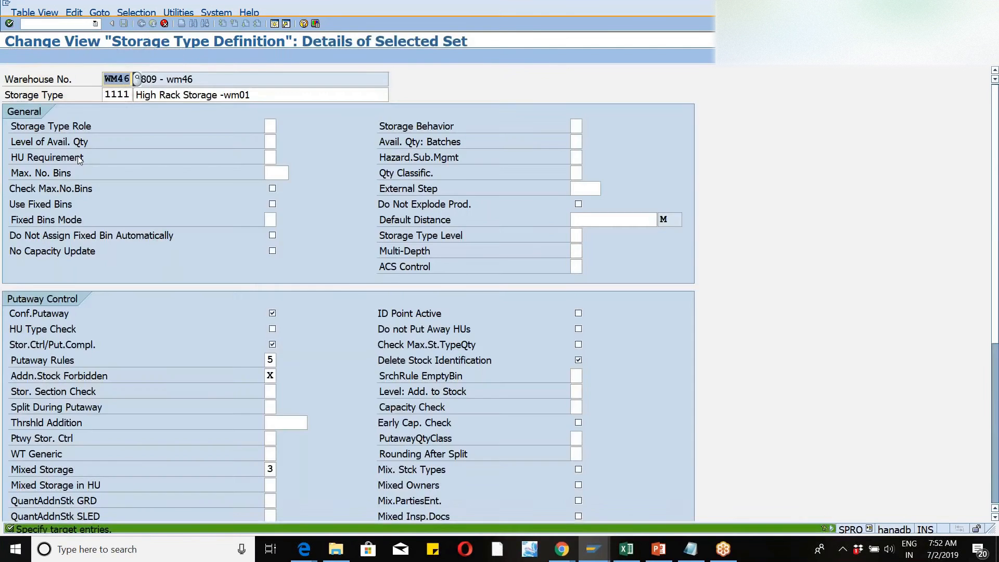
pyautogui.press('Tab')
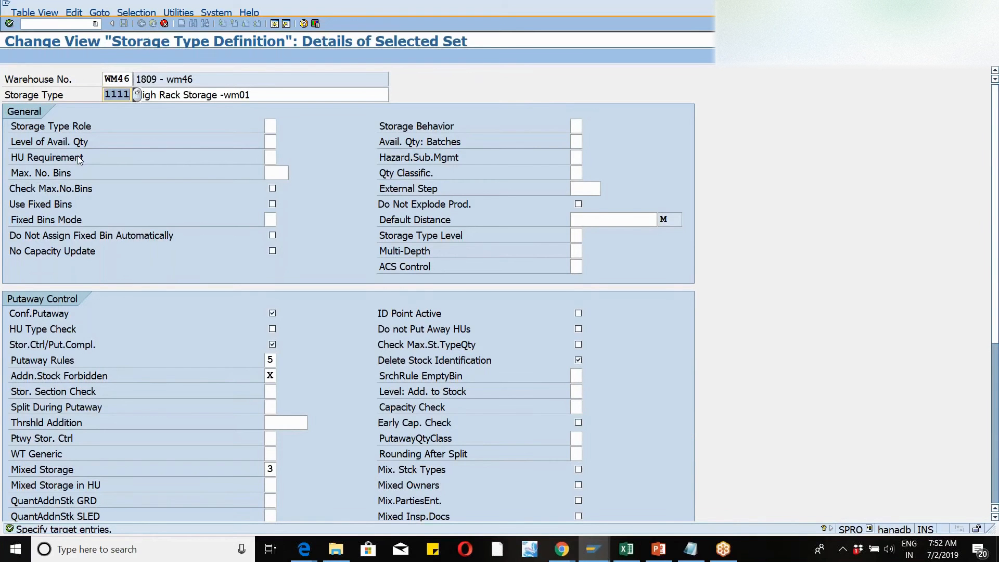
pyautogui.write('High')
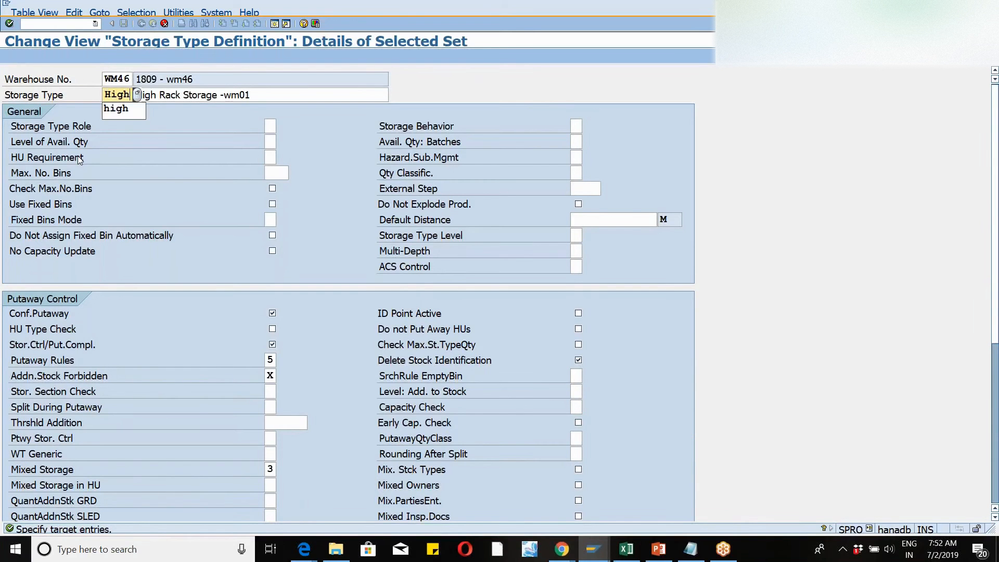
pyautogui.press('Tab')
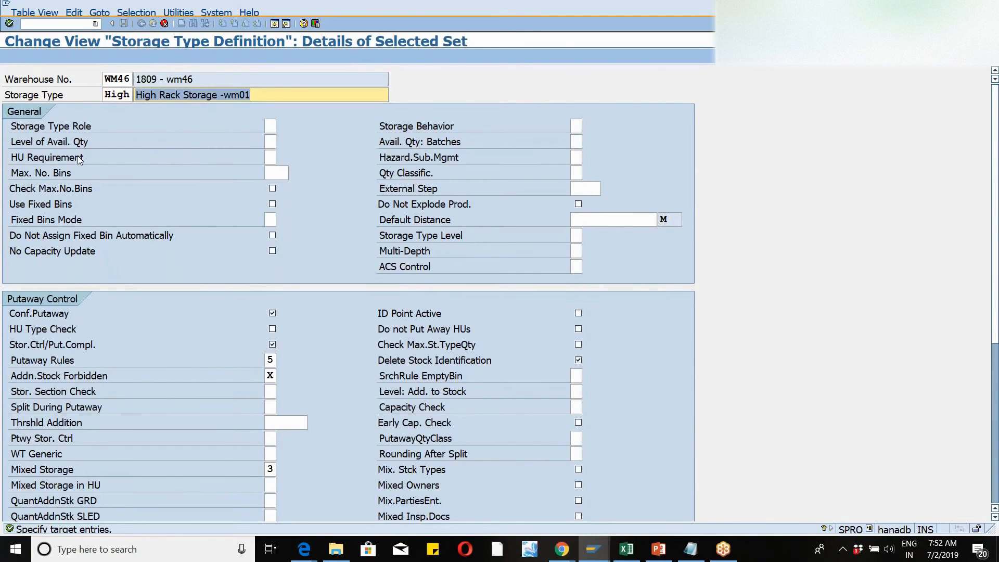
pyautogui.press('Return')
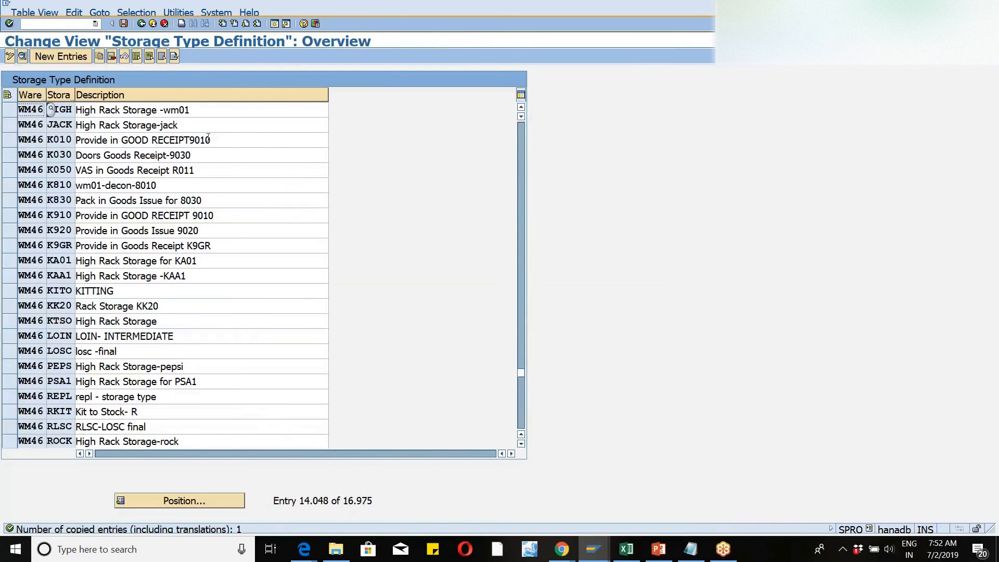
# Change the HIGH storage type's description to "High Rack Storage -wm46", save it to the proposed customizing request and return to the IMG structure.
pyautogui.click(204, 117)
pyautogui.press('BackSpace')
pyautogui.press('BackSpace')
pyautogui.write('46')
pyautogui.press('Return')
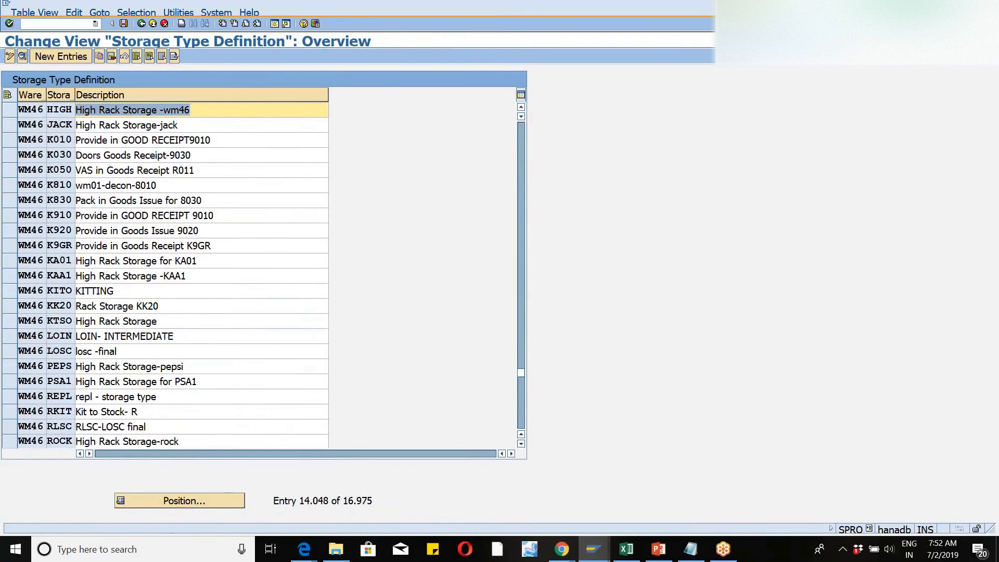
pyautogui.click(126, 23)
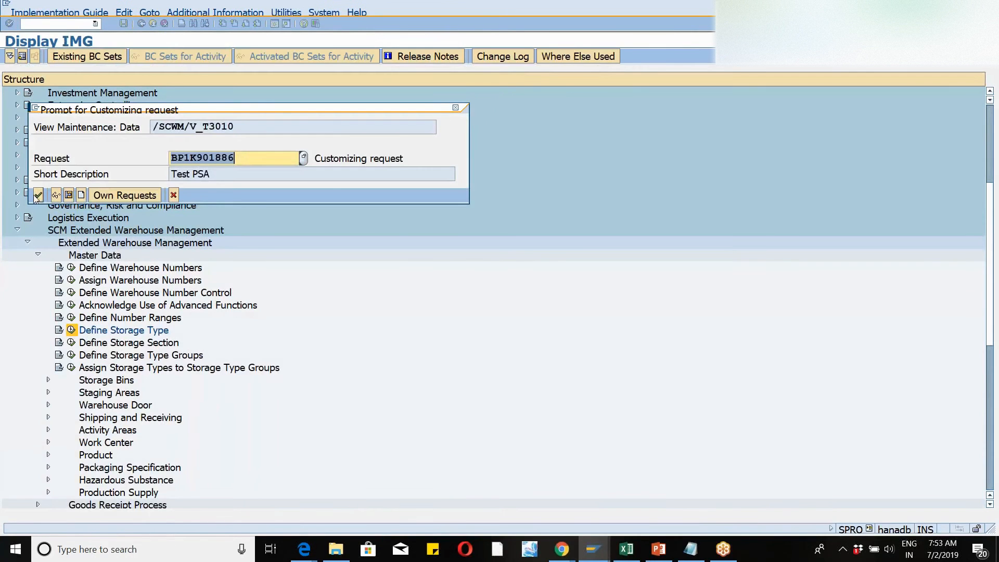
pyautogui.click(39, 196)
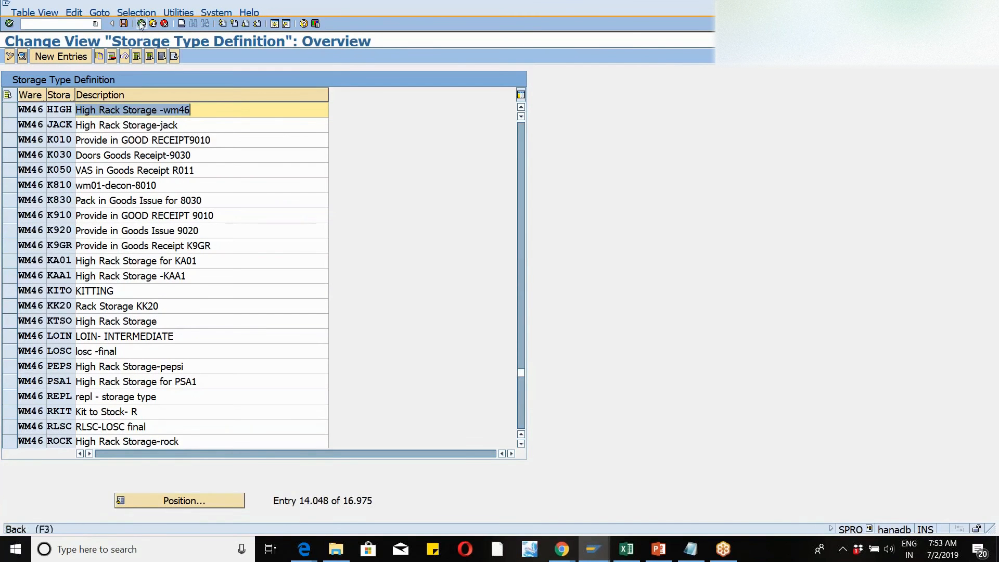
pyautogui.press('F3')
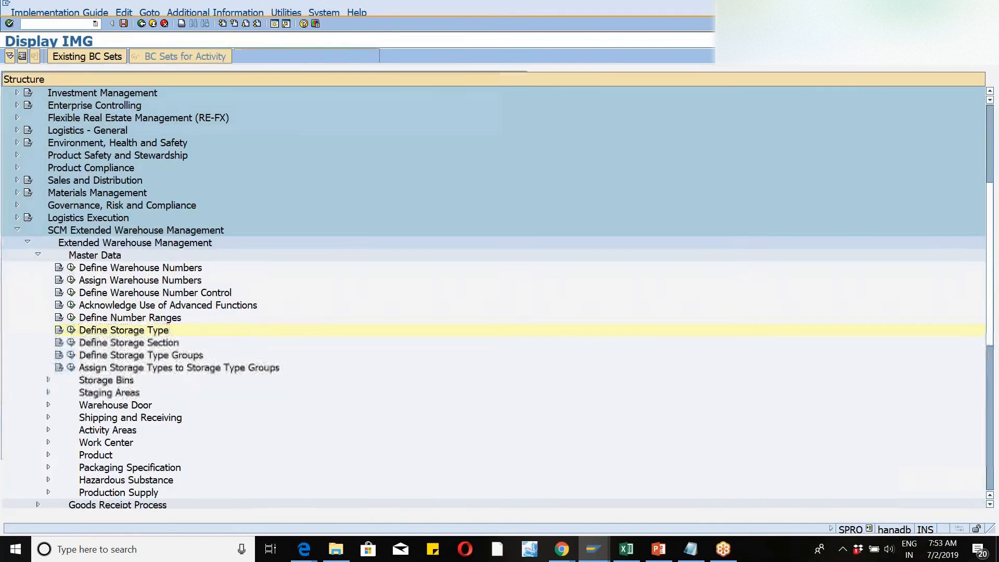
# Look over the storage sections defined for the storage types and return to the IMG structure.
pyautogui.click(72, 343)
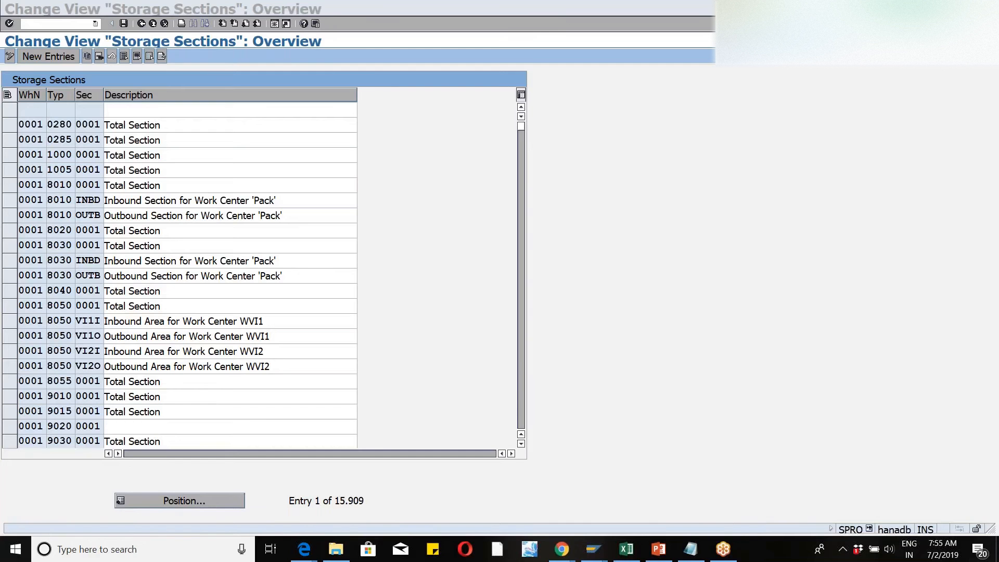
pyautogui.click(788, 161)
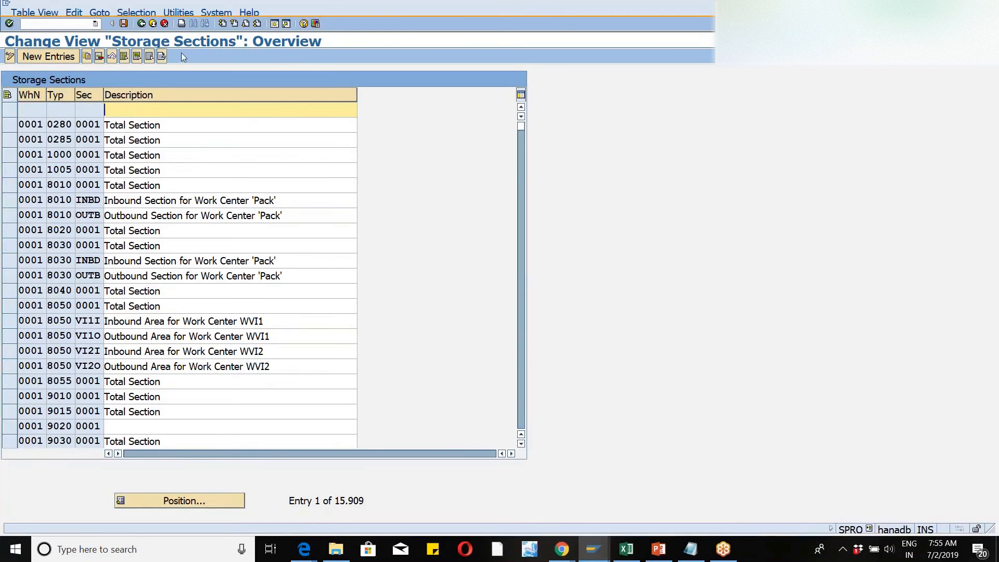
pyautogui.click(141, 24)
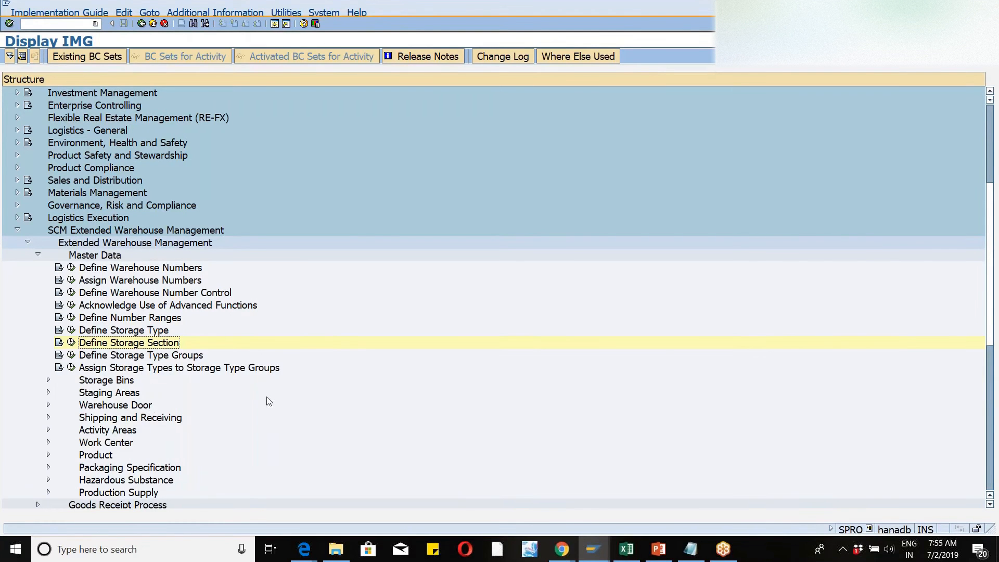
# Review the defined storage bin types and bin access types under the Storage Bins customizing, returning to the IMG structure.
pyautogui.click(48, 380)
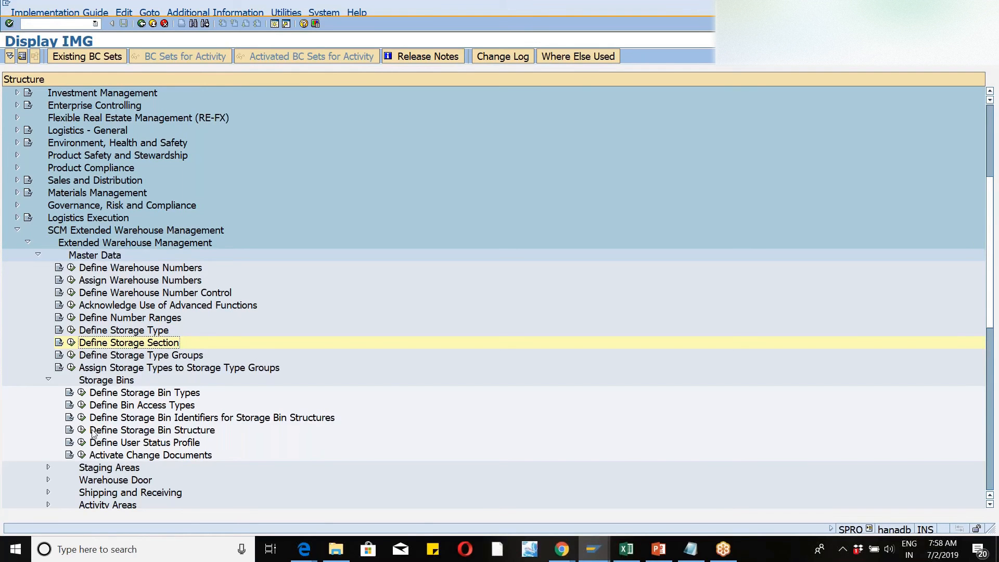
pyautogui.click(82, 393)
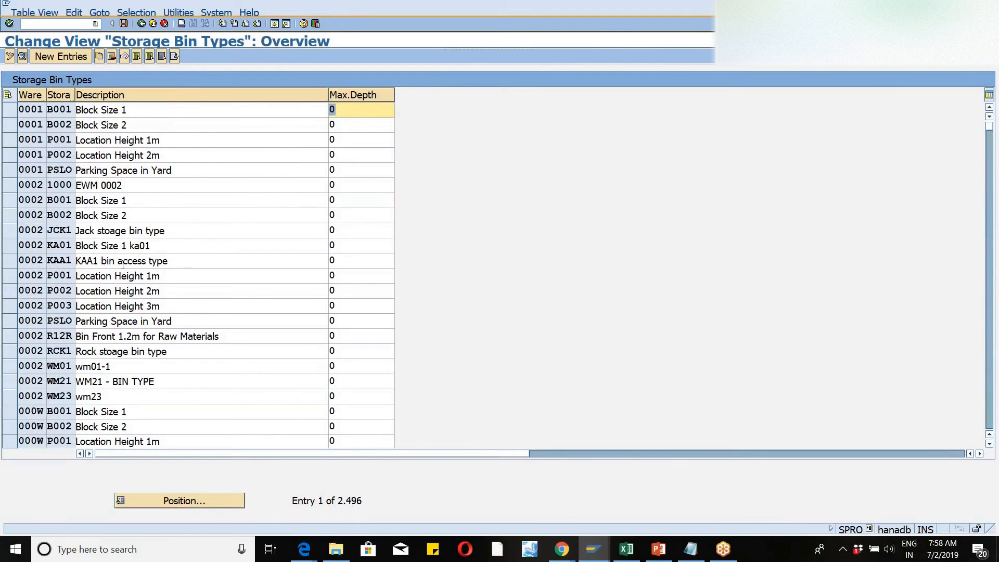
pyautogui.click(142, 24)
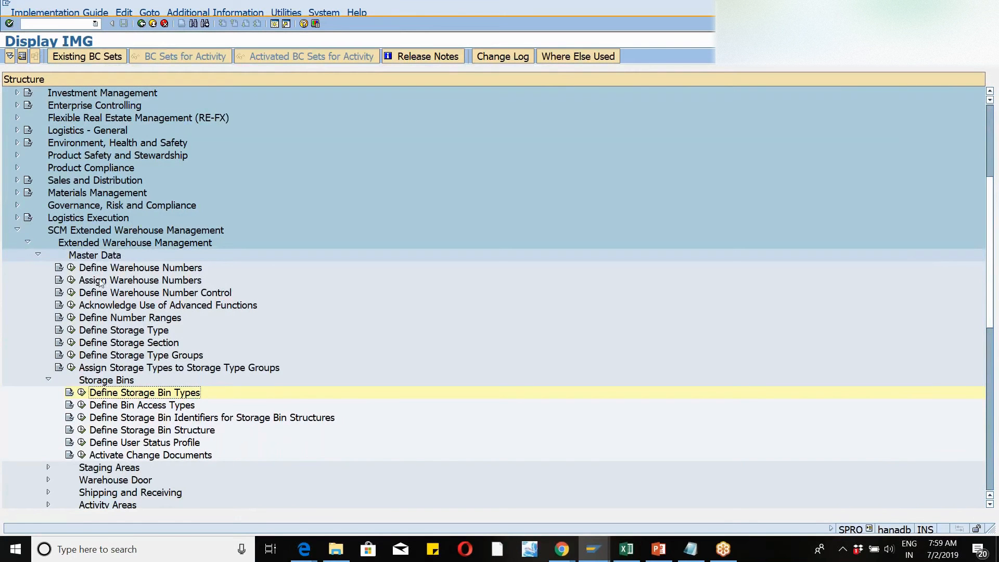
pyautogui.click(81, 405)
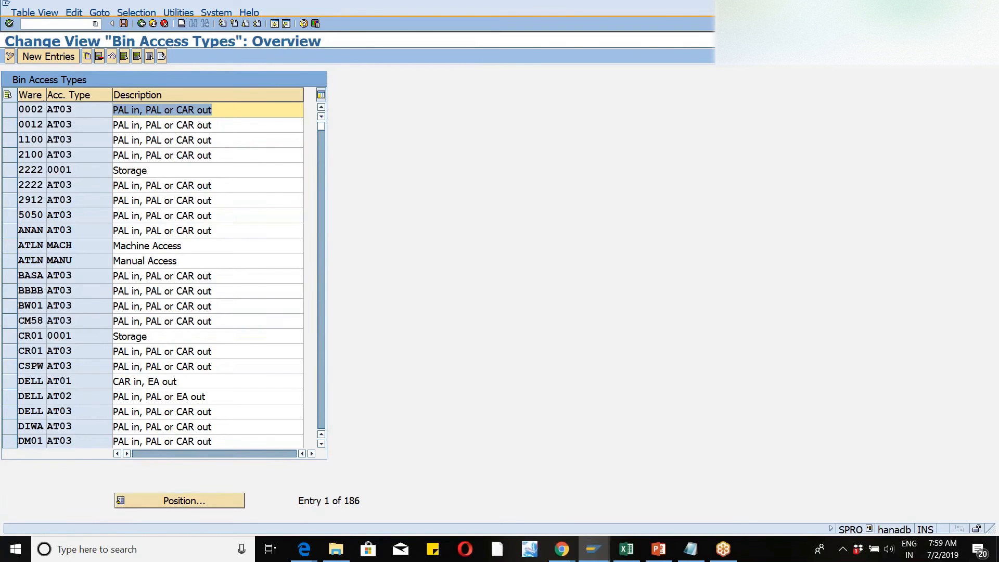
pyautogui.click(141, 24)
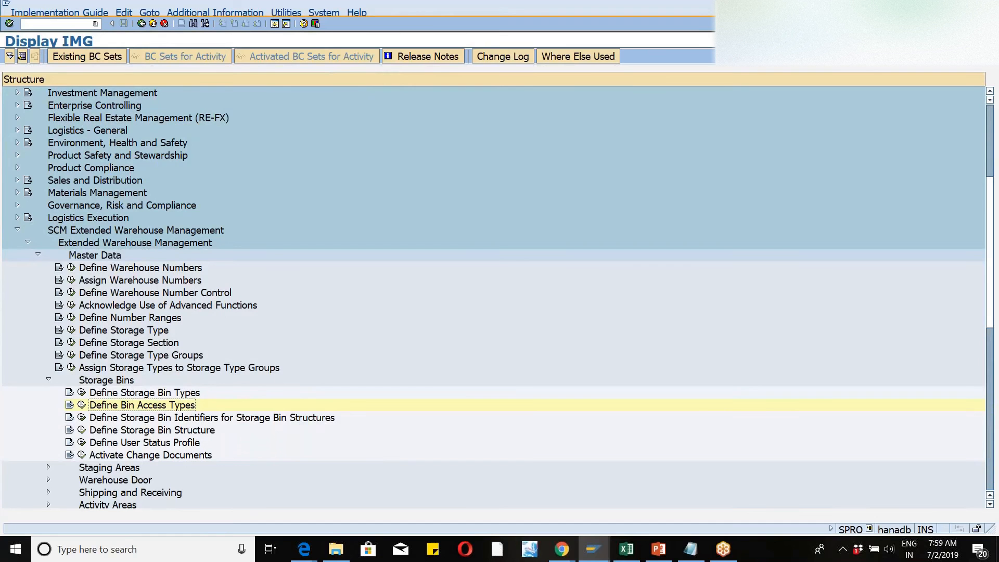
# Start copying storage bin structure 001 of warehouse 0001 from Define Storage Bin Structure, with WM46 as the target warehouse.
pyautogui.click(81, 430)
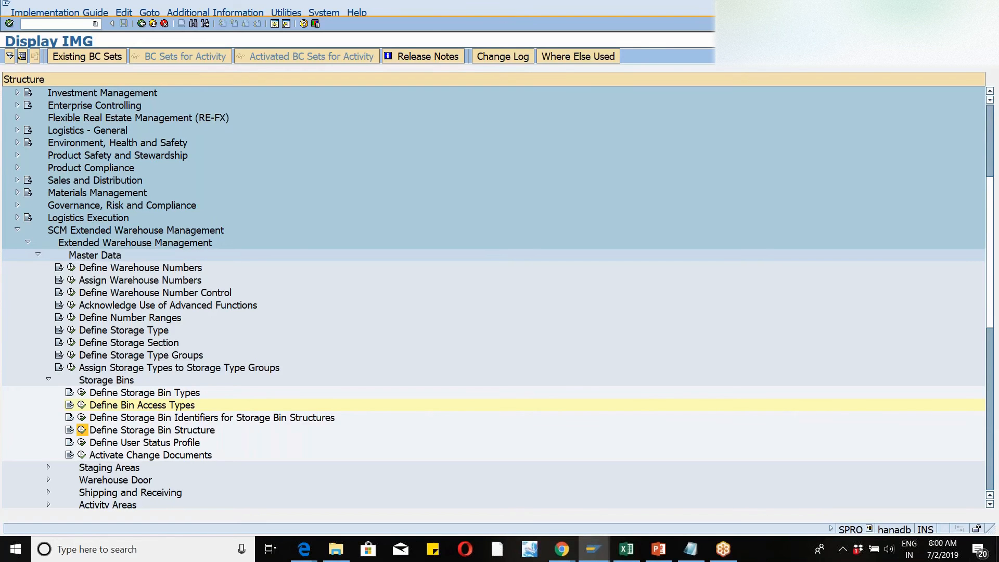
pyautogui.click(82, 430)
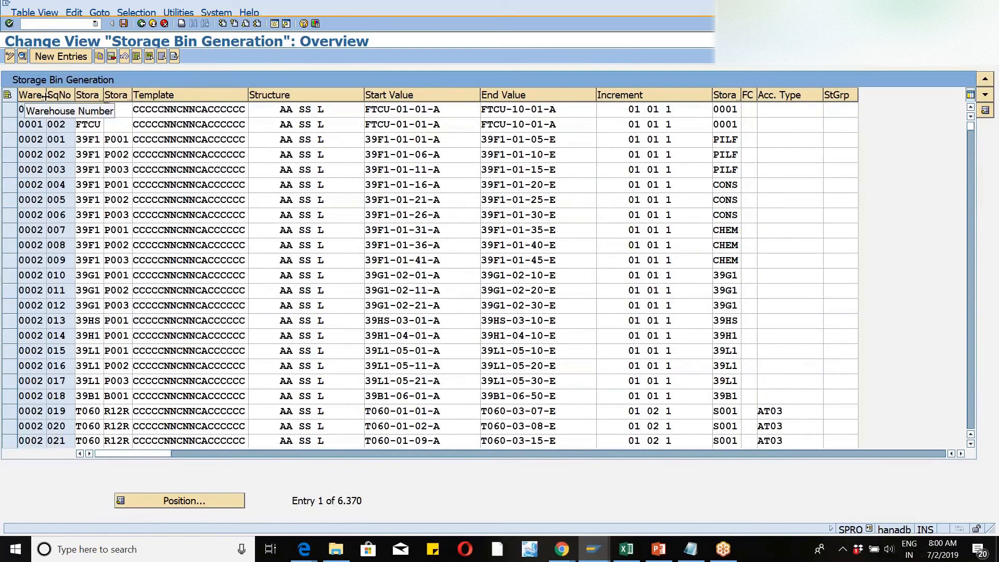
pyautogui.click(15, 111)
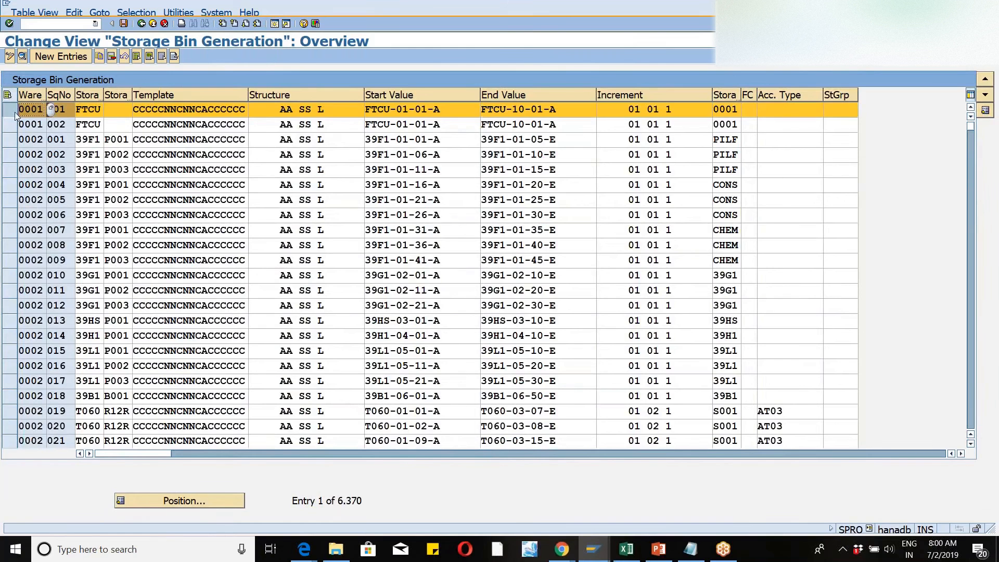
pyautogui.click(99, 56)
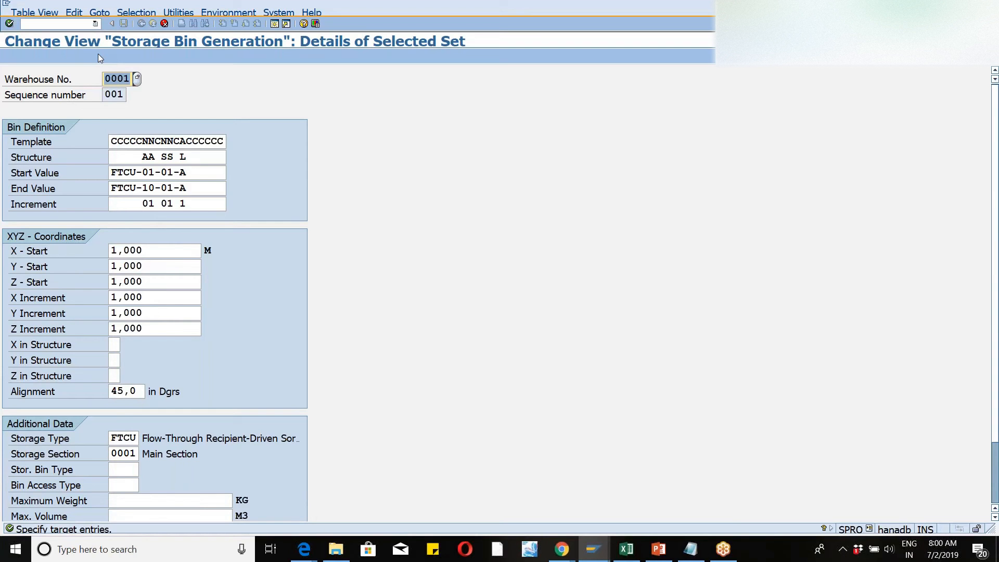
pyautogui.write('WM46')
pyautogui.press('Tab')
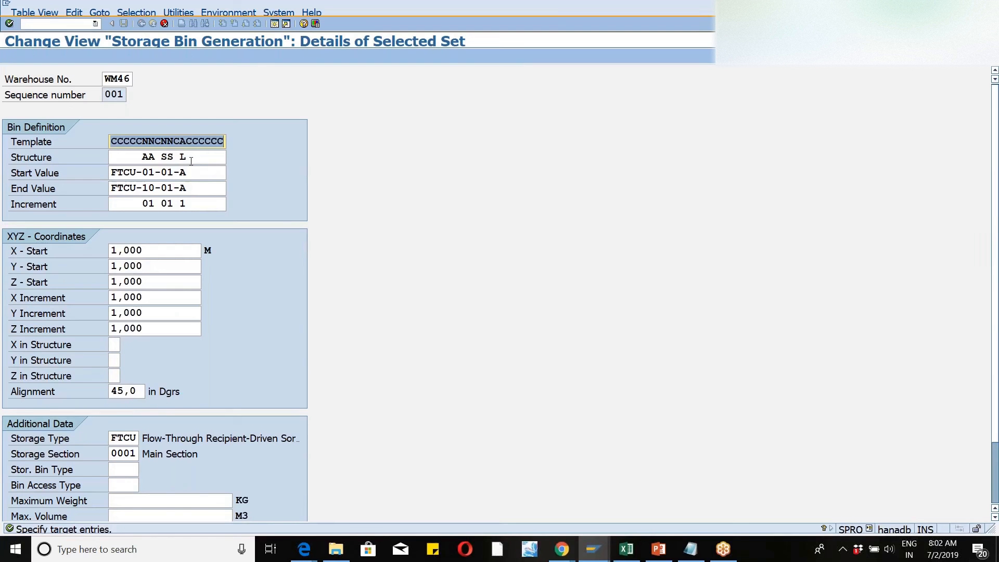
# Set the bin structure's start value to High-01-01-A by replacing the FTCU prefix.
pyautogui.click(131, 159)
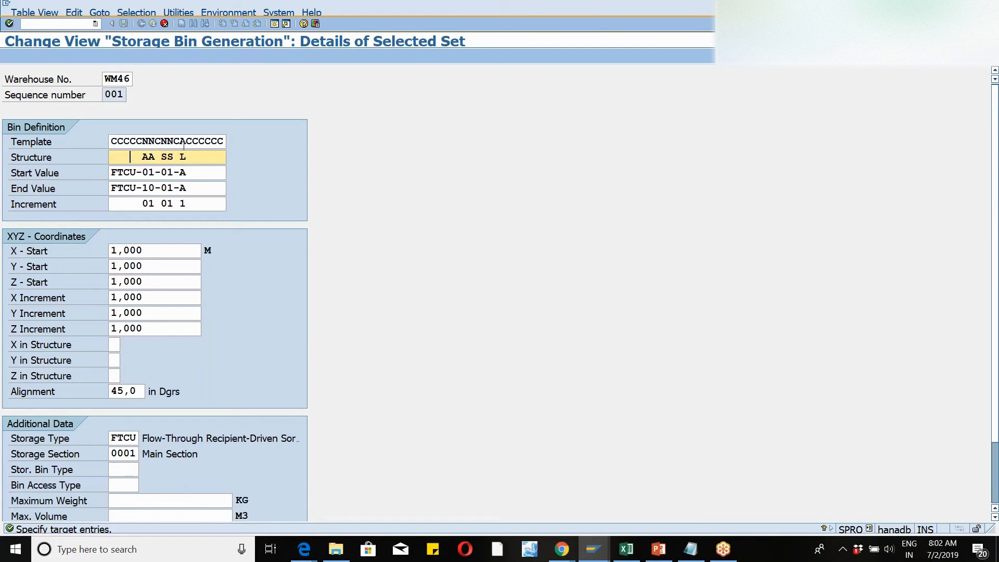
pyautogui.click(112, 175)
pyautogui.write('HIGH')
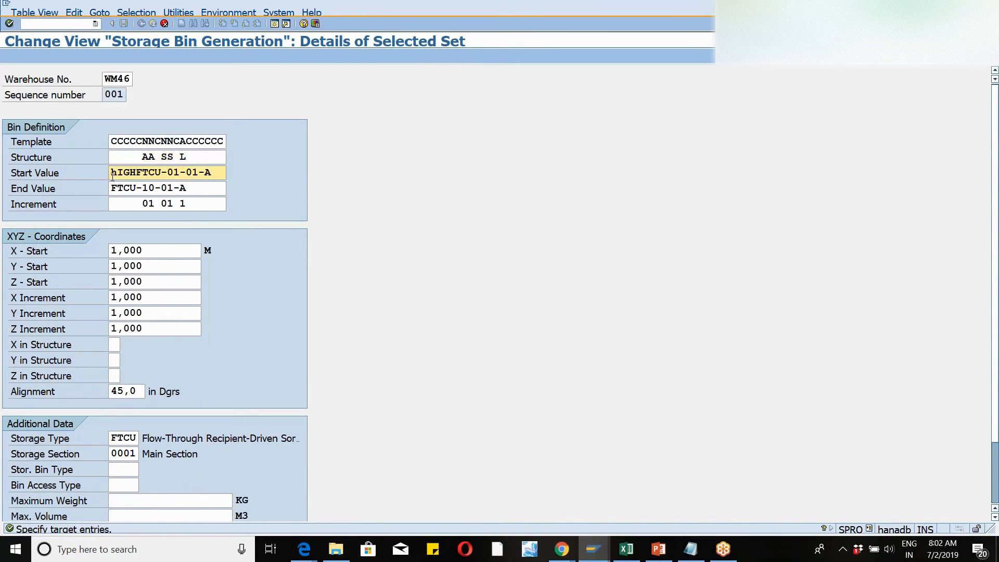
pyautogui.press('BackSpace')
pyautogui.press('BackSpace')
pyautogui.press('BackSpace')
pyautogui.press('BackSpace')
pyautogui.write('hig')
pyautogui.press('BackSpace')
pyautogui.press('BackSpace')
pyautogui.press('BackSpace')
pyautogui.write('High')
pyautogui.press('Delete')
pyautogui.press('Delete')
pyautogui.press('Delete')
pyautogui.press('Delete')
pyautogui.press('Down')
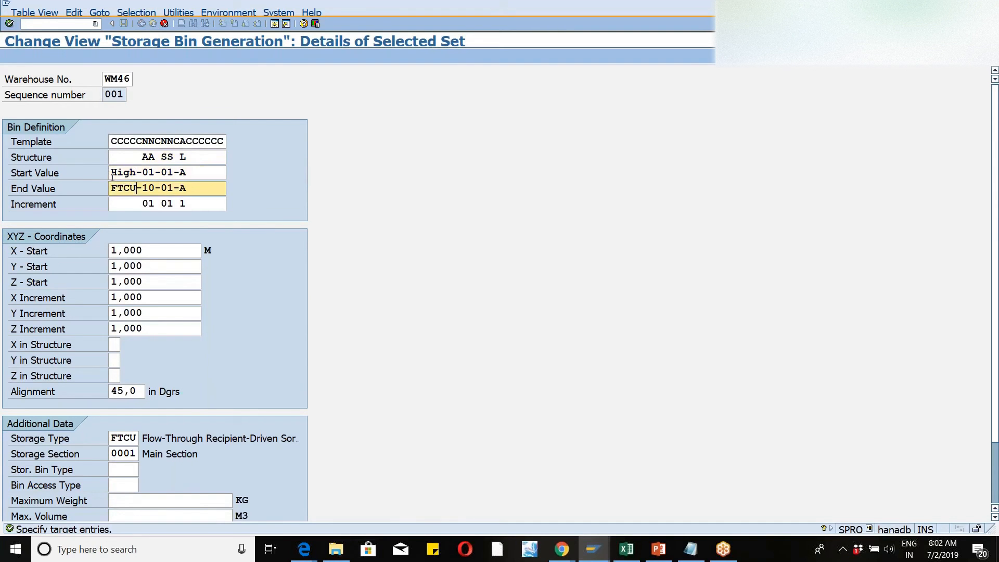
# Set the bin structure's end value to High-10-01-c.
pyautogui.write('High')
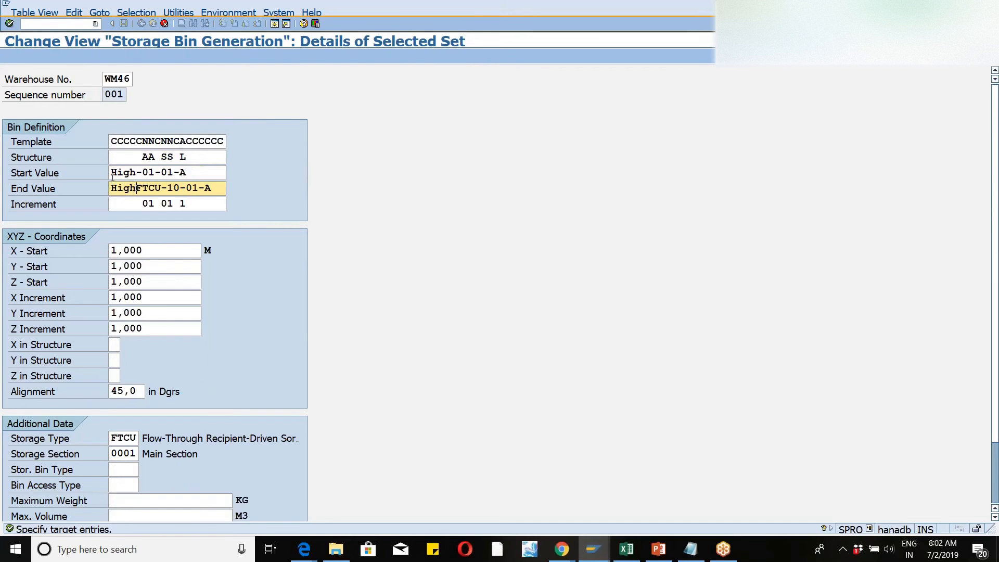
pyautogui.press('Delete')
pyautogui.press('Delete')
pyautogui.press('Delete')
pyautogui.press('Delete')
pyautogui.press('BackSpace')
pyautogui.write('c')
# Replace the bin structure's storage type with HIGH (High Rack Storage -wm46) and clear its storage section.
pyautogui.click(112, 441)
pyautogui.press('Delete')
pyautogui.press('Delete')
pyautogui.press('Delete')
pyautogui.press('Delete')
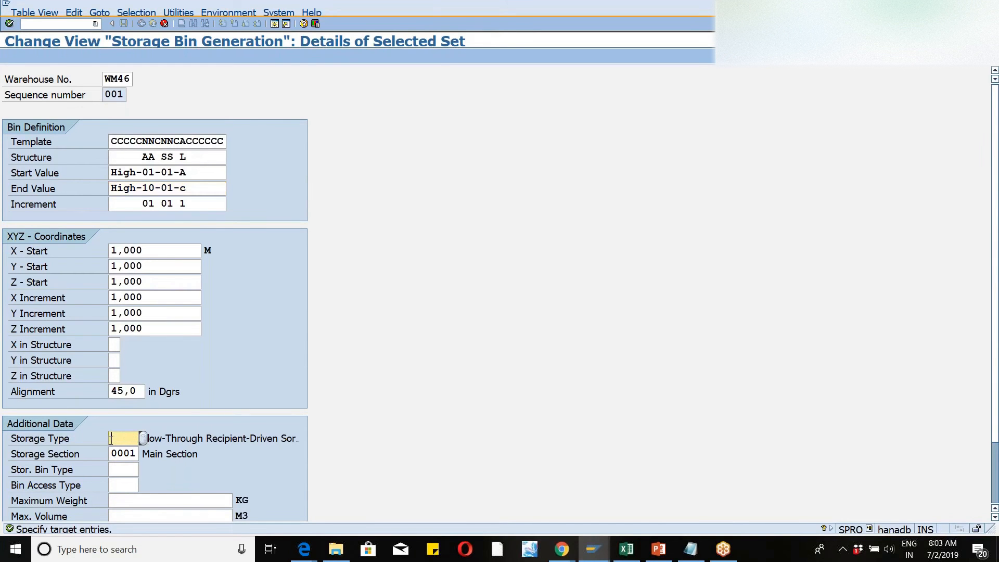
pyautogui.write('high')
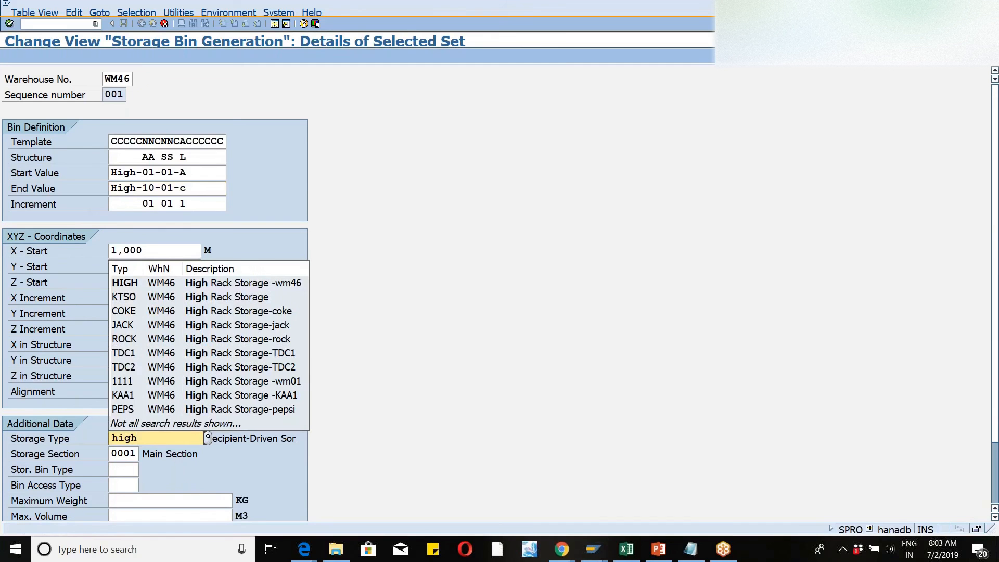
pyautogui.click(205, 282)
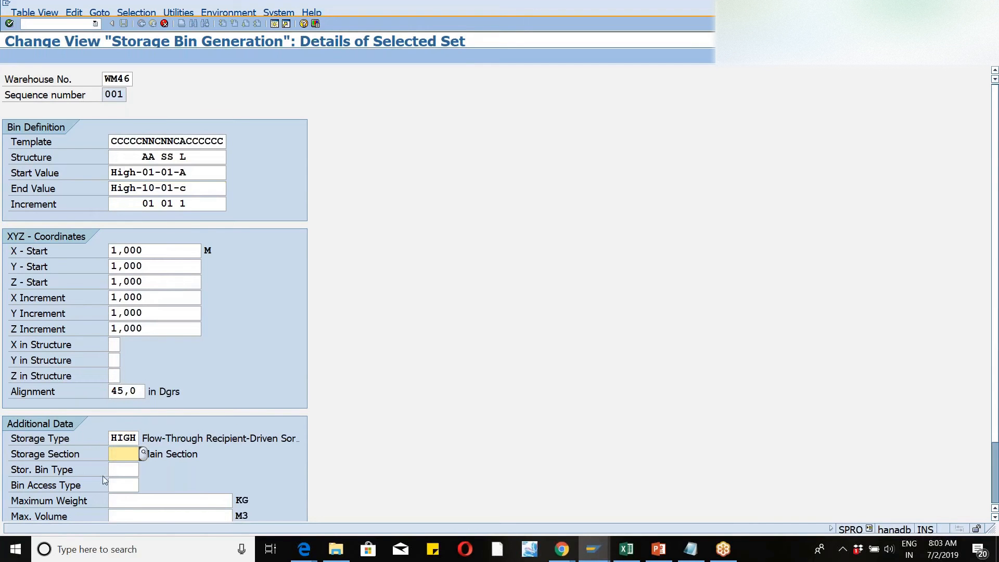
# Assign storage bin type B001 (Block Size 1) to the bin structure and complete the copy.
pyautogui.click(126, 472)
pyautogui.press('F4')
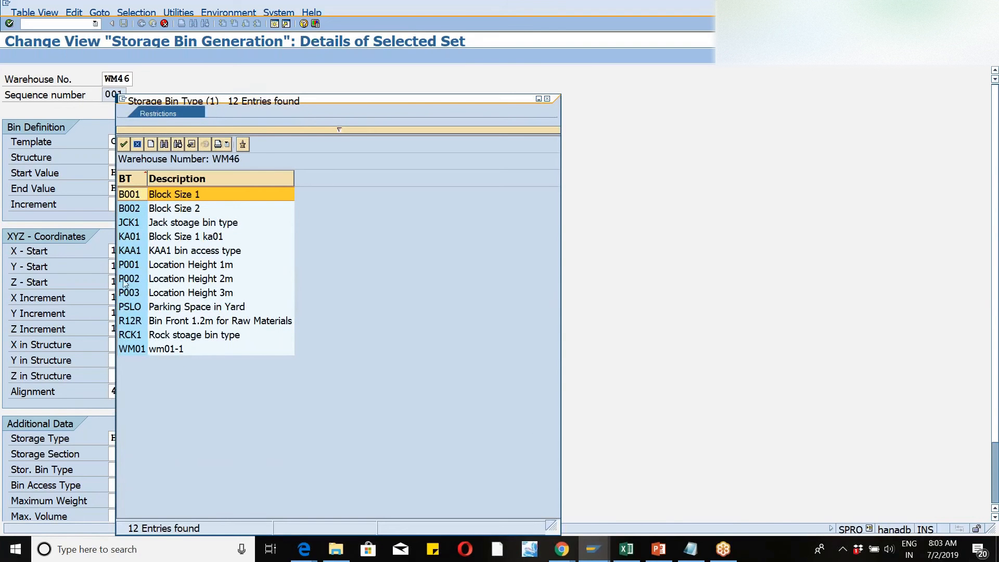
pyautogui.doubleClick(130, 196)
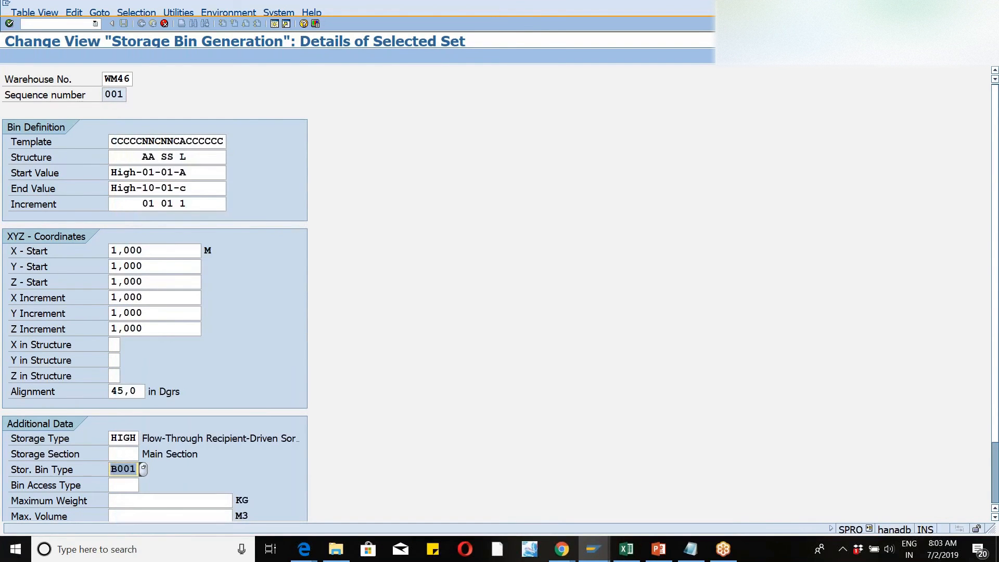
pyautogui.press('Return')
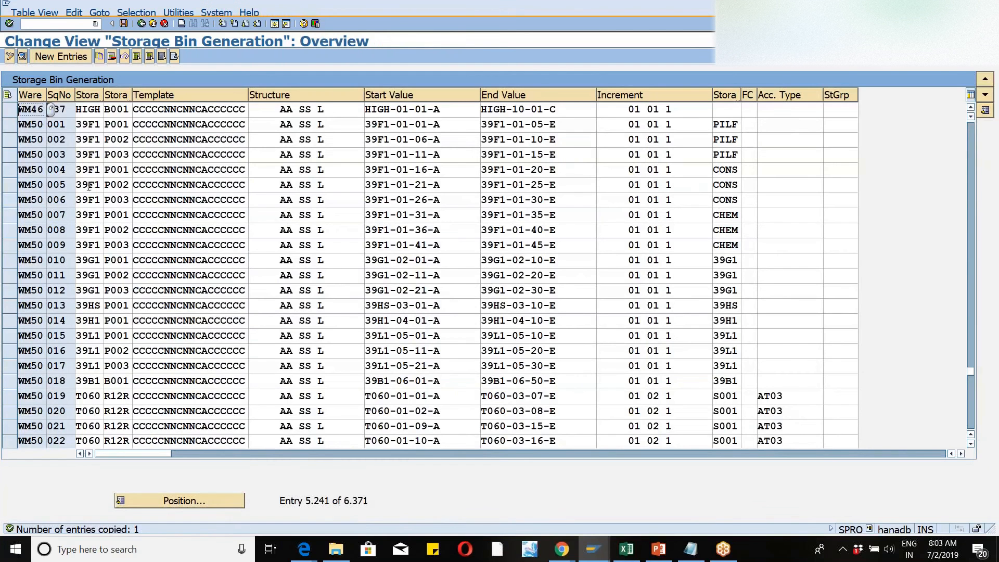
# Save the bin structure under customizing request BP1K901886 and start transaction /n/scwm/ls10 for generating storage bins.
pyautogui.click(124, 23)
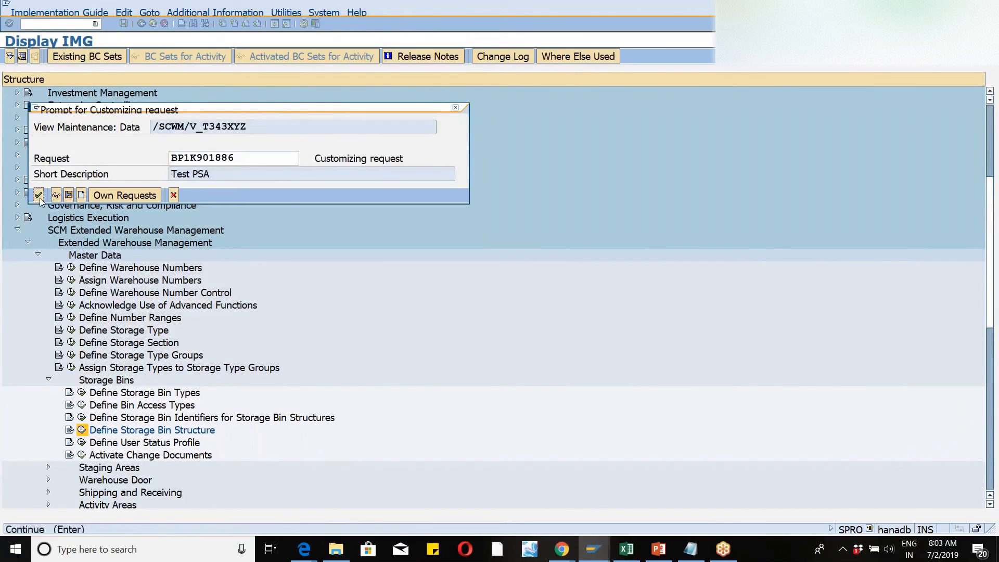
pyautogui.click(38, 195)
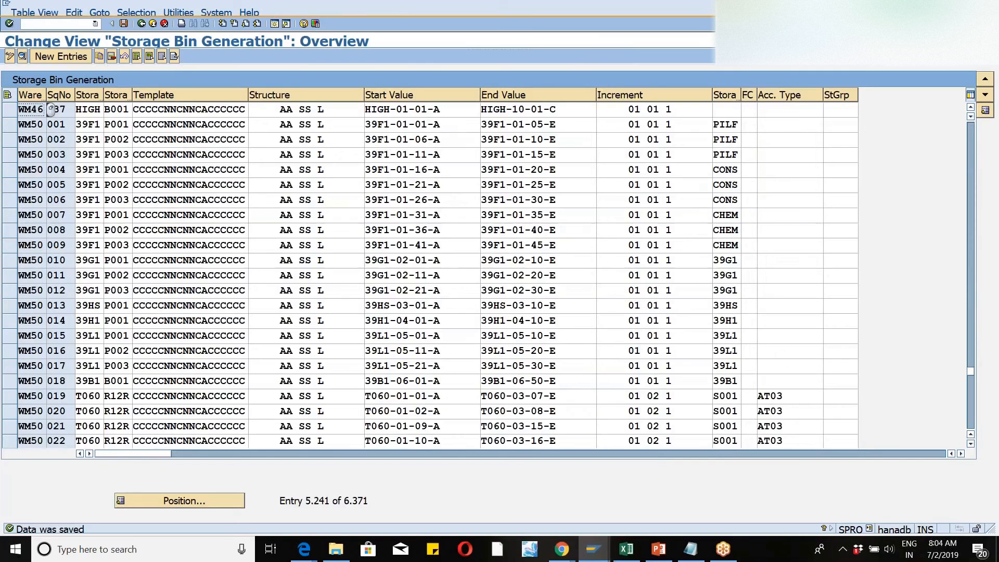
pyautogui.click(61, 24)
pyautogui.write('/n/scwm/ls0')
pyautogui.press('Return')
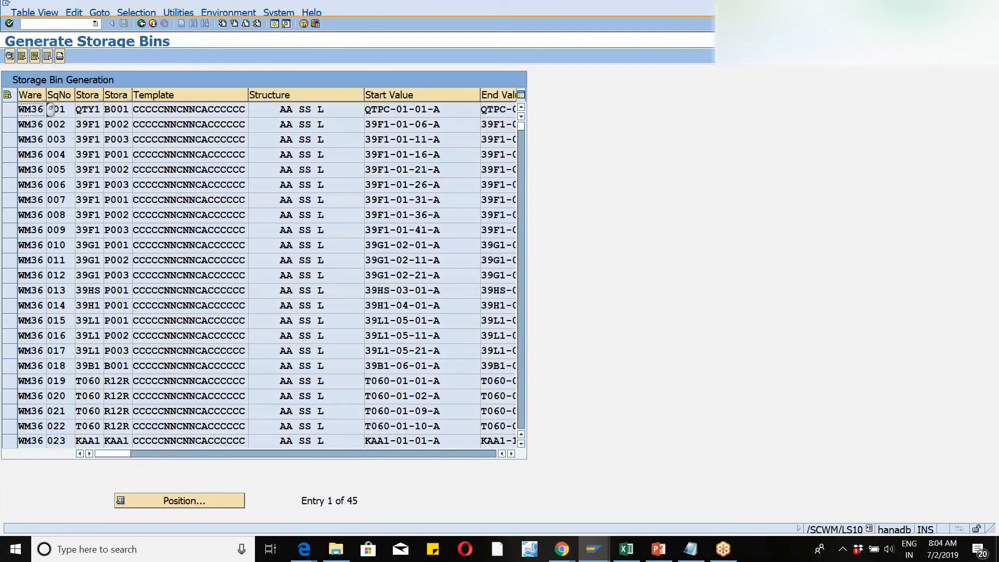
# Change the work area of the storage bin generation list to warehouse number WM46.
pyautogui.click(30, 13)
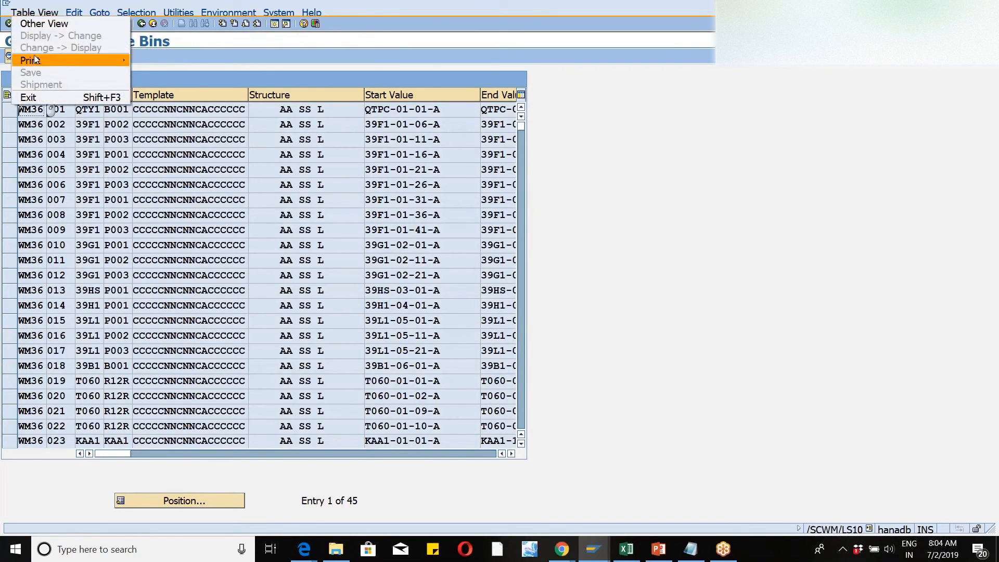
pyautogui.click(36, 23)
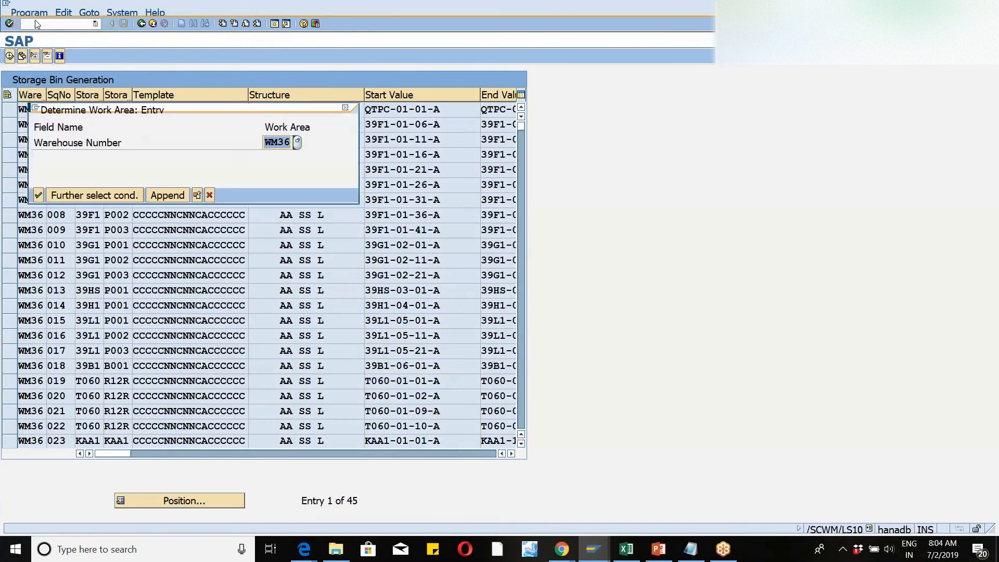
pyautogui.write('wm46')
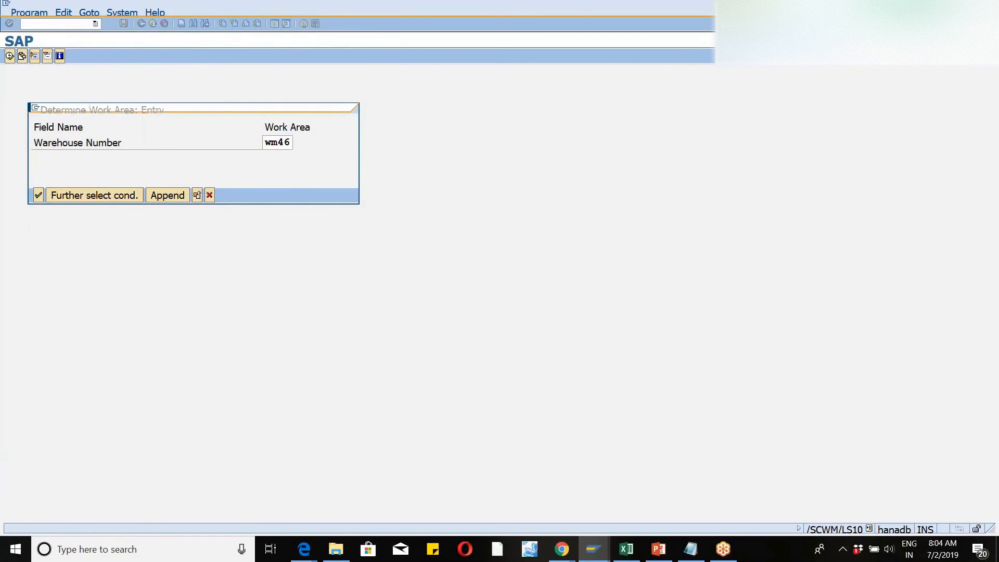
pyautogui.press('Return')
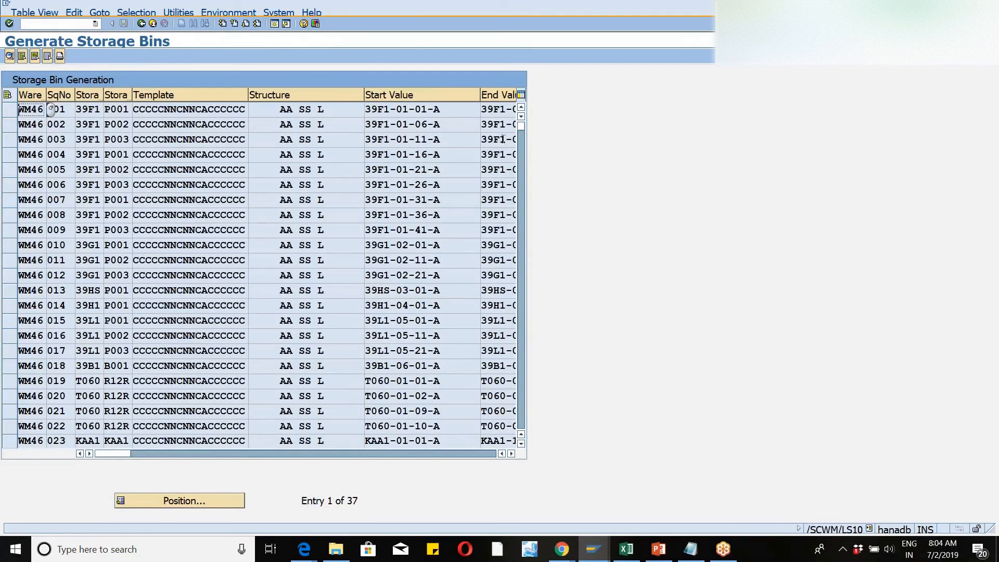
# Select bin structure 037 for storage type HIGH in warehouse WM46 and open its details.
pyautogui.moveTo(523, 127); pyautogui.dragTo(558, 338)
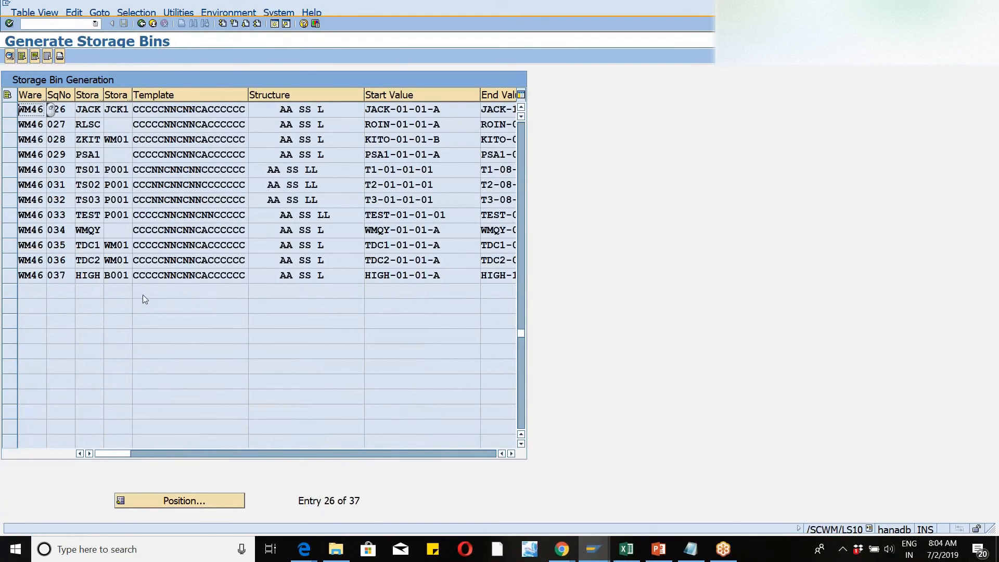
pyautogui.click(15, 277)
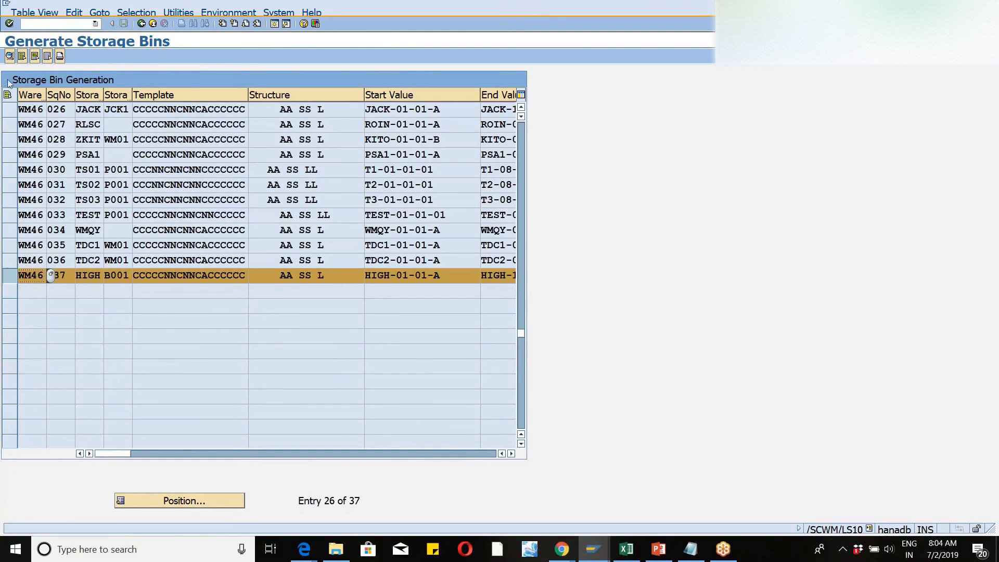
pyautogui.click(9, 56)
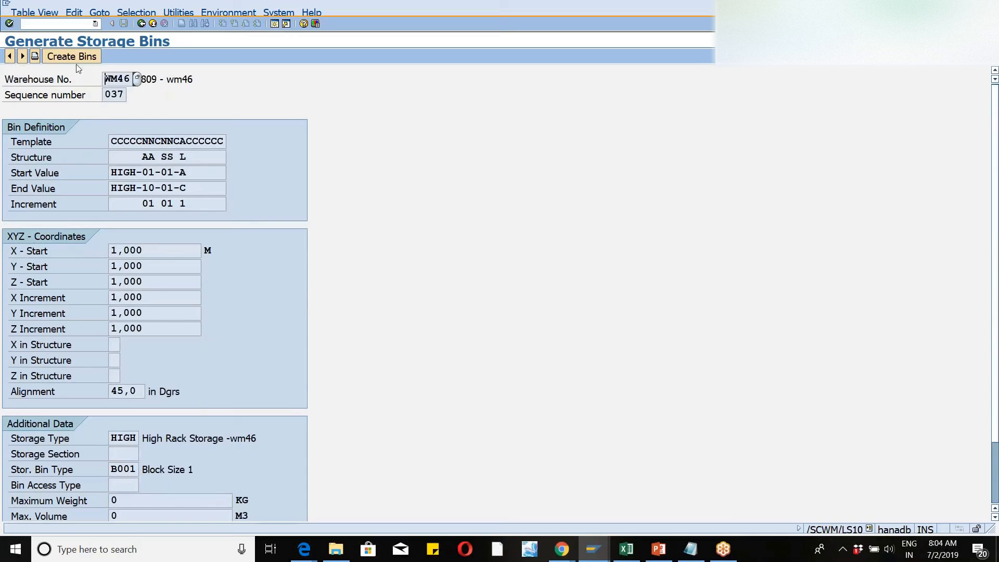
pyautogui.click(76, 59)
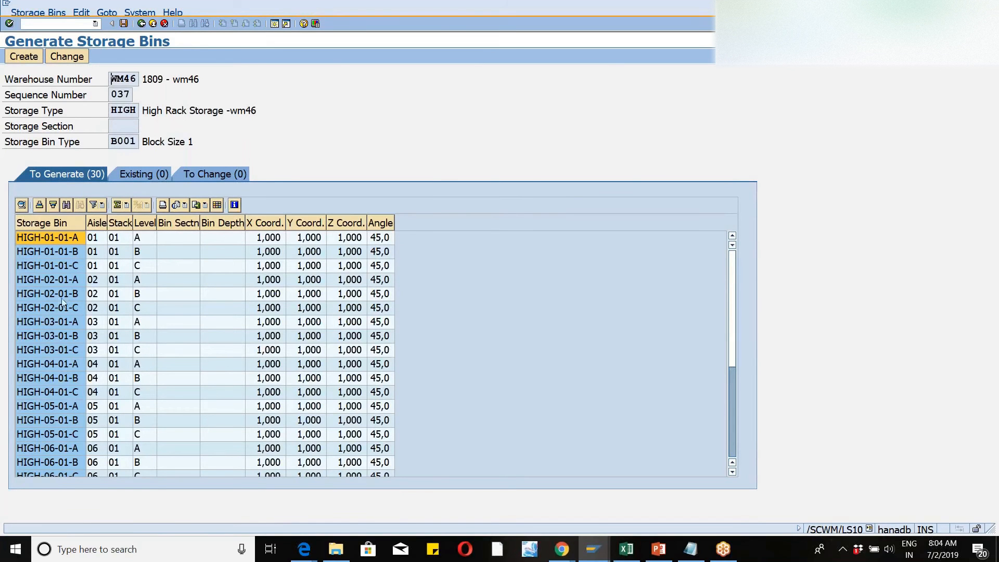
pyautogui.click(139, 24)
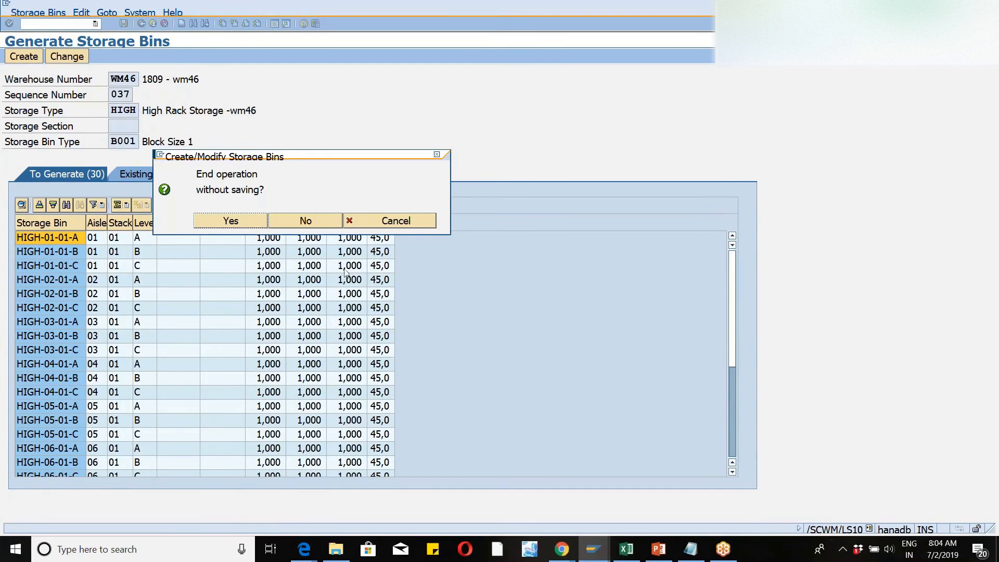
pyautogui.click(317, 222)
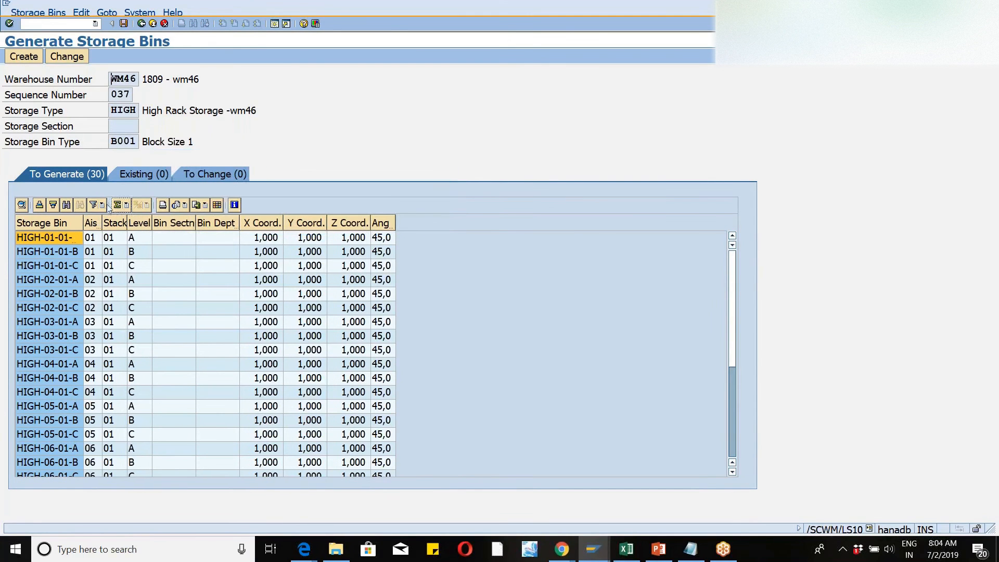
pyautogui.click(141, 25)
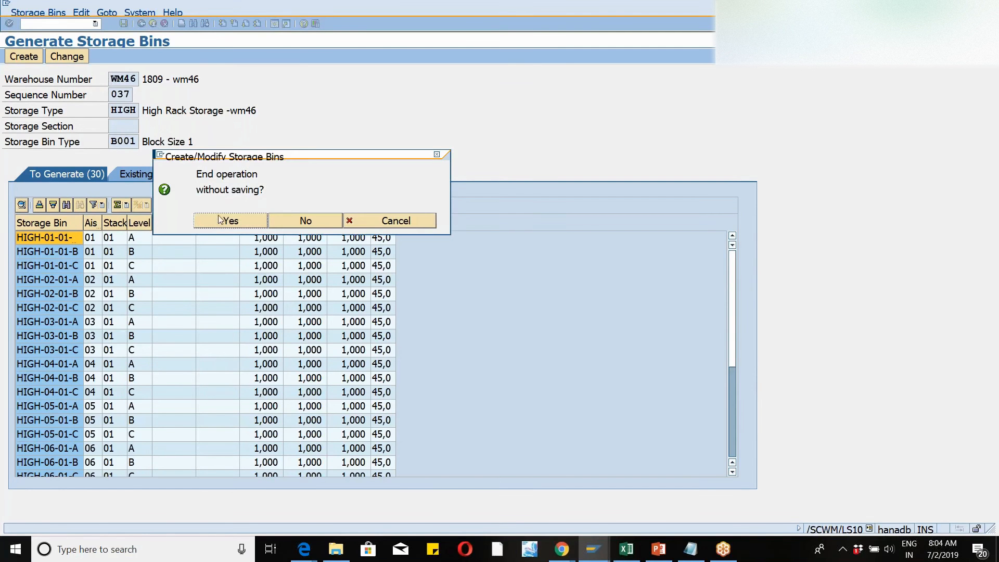
pyautogui.click(230, 220)
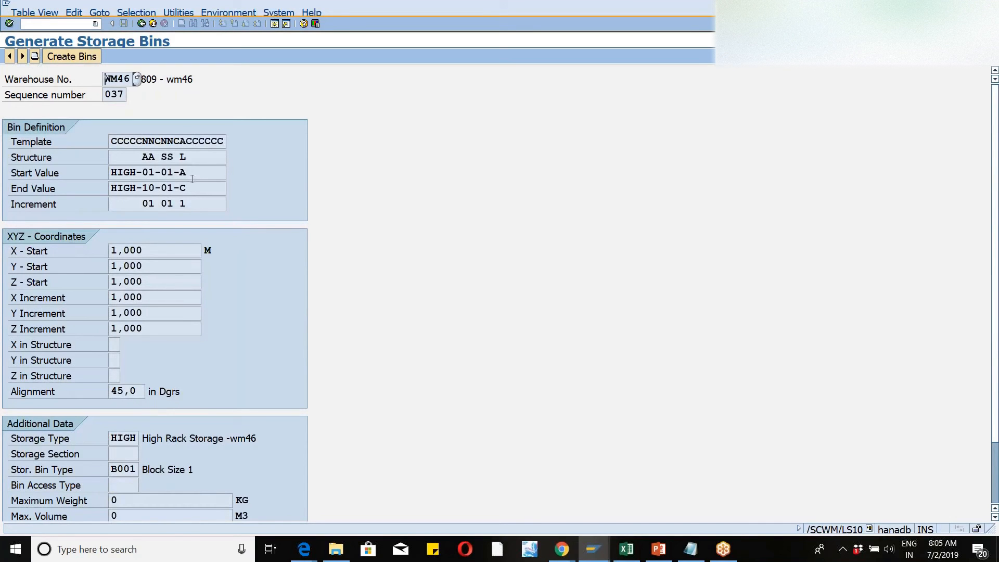
# Create the storage bins of the HIGH structure, from HIGH-01-01-A to HIGH-10-01-C.
pyautogui.click(66, 56)
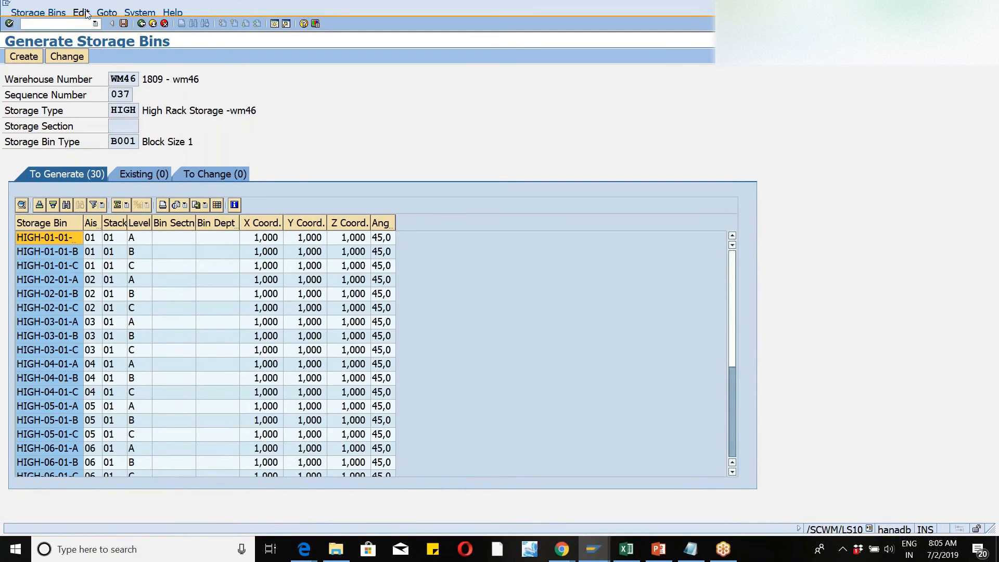
pyautogui.click(38, 12)
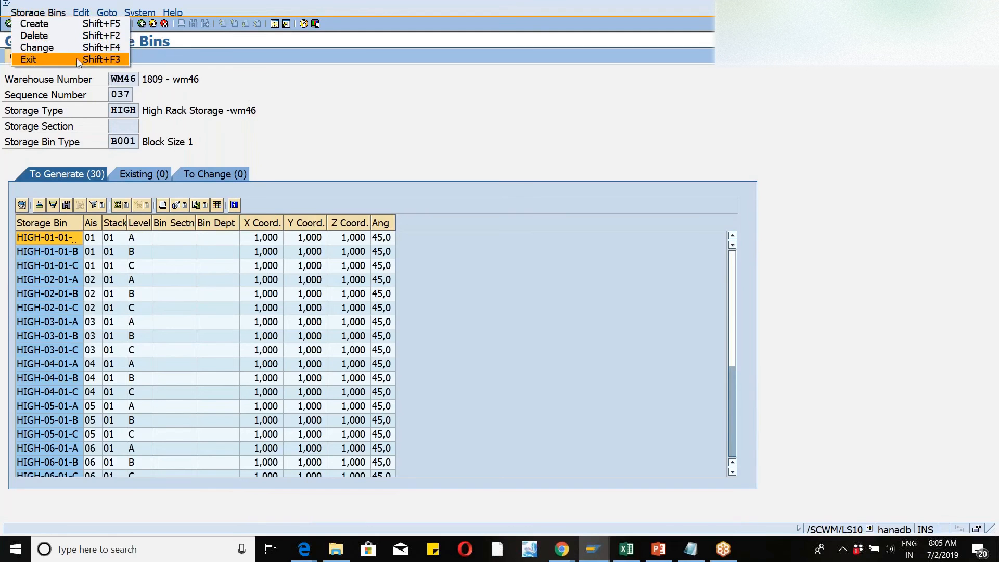
pyautogui.click(55, 23)
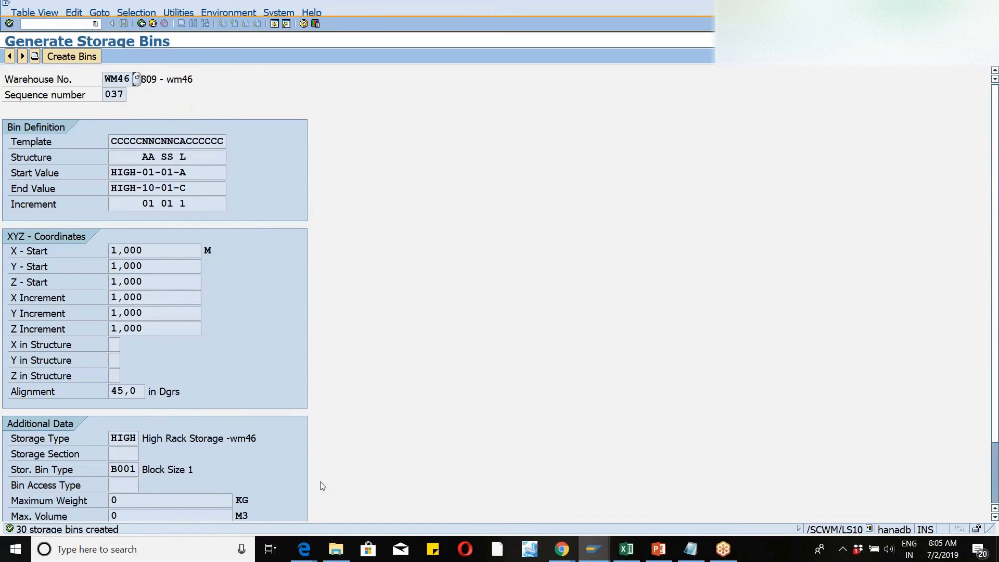
# Leave storage bin generation and return to the SAP Easy Access start screen without logging off.
pyautogui.click(153, 25)
pyautogui.click(153, 24)
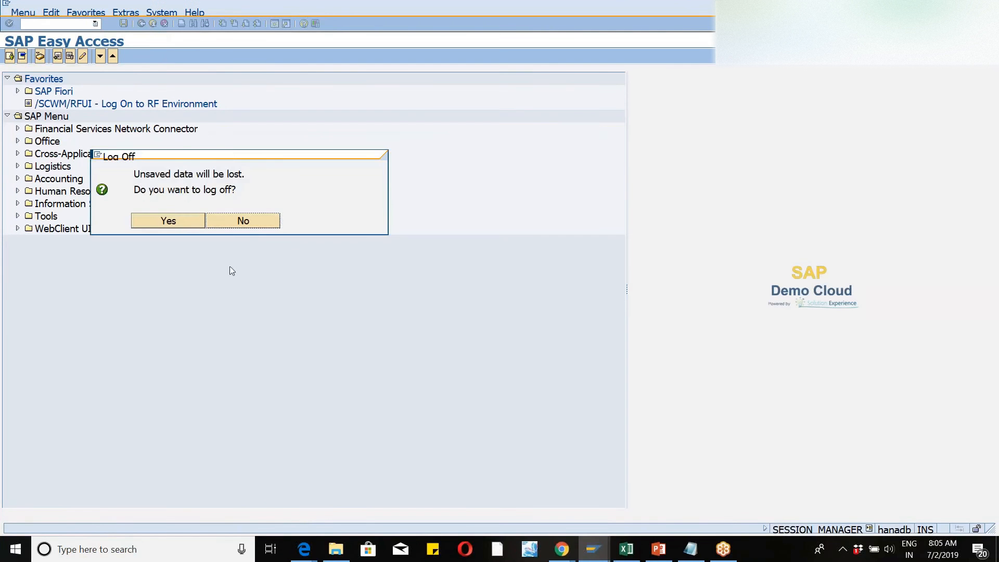
pyautogui.click(231, 220)
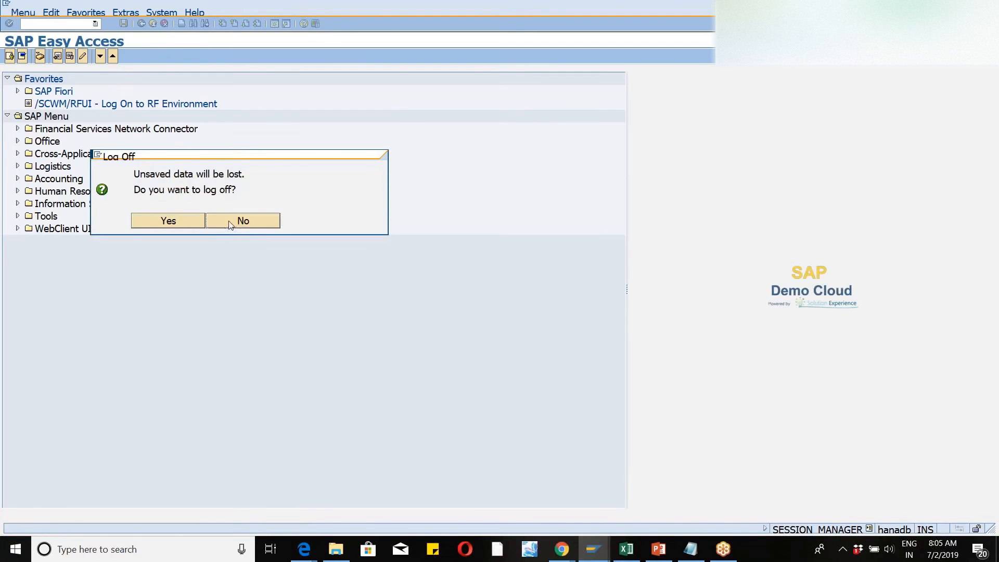
pyautogui.click(95, 24)
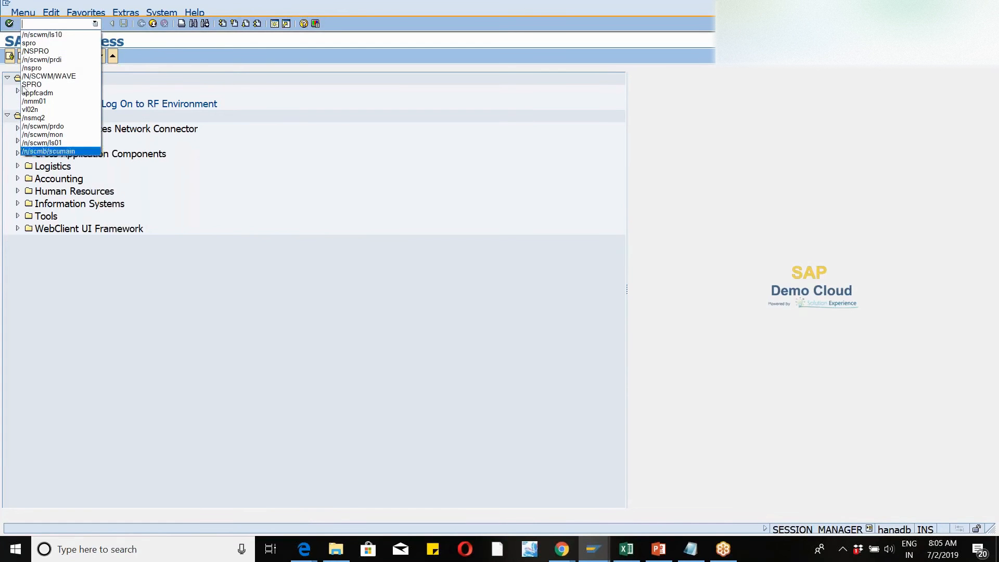
pyautogui.click(238, 289)
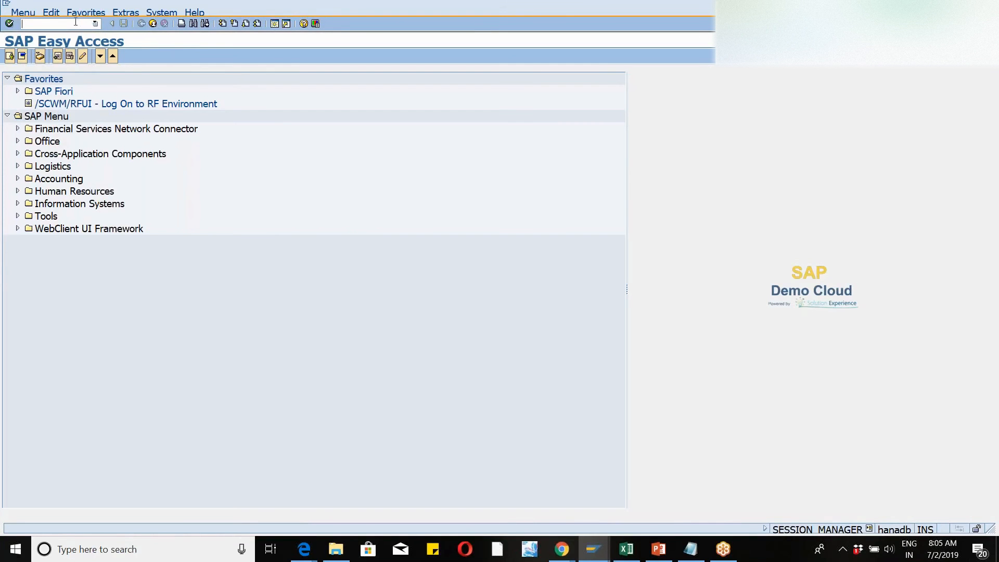
# Open the implementation guide with /nspro and expand Extended Warehouse Management down to Master Data and Storage Bins.
pyautogui.write('/nspro')
pyautogui.press('Return')
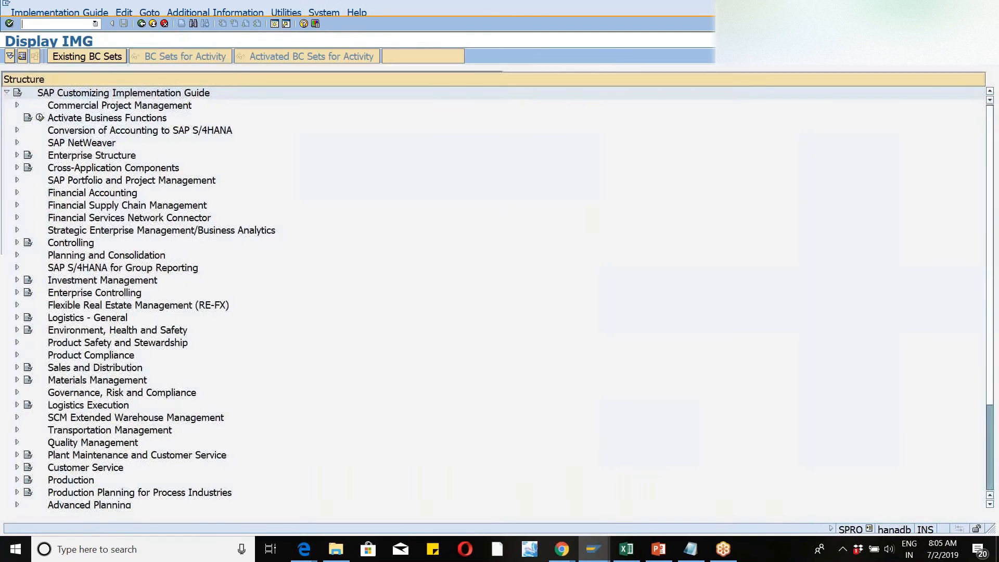
pyautogui.click(17, 417)
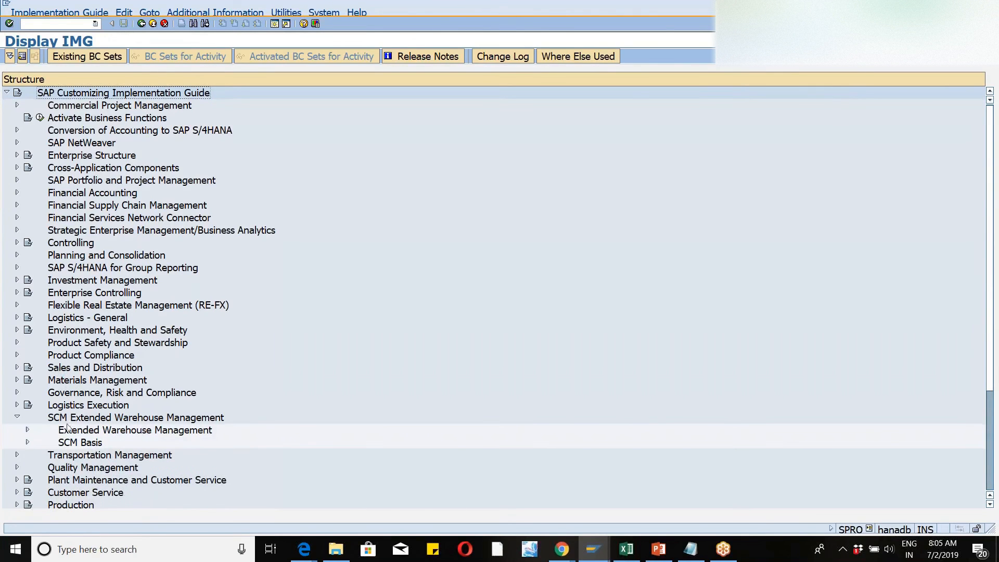
pyautogui.click(27, 430)
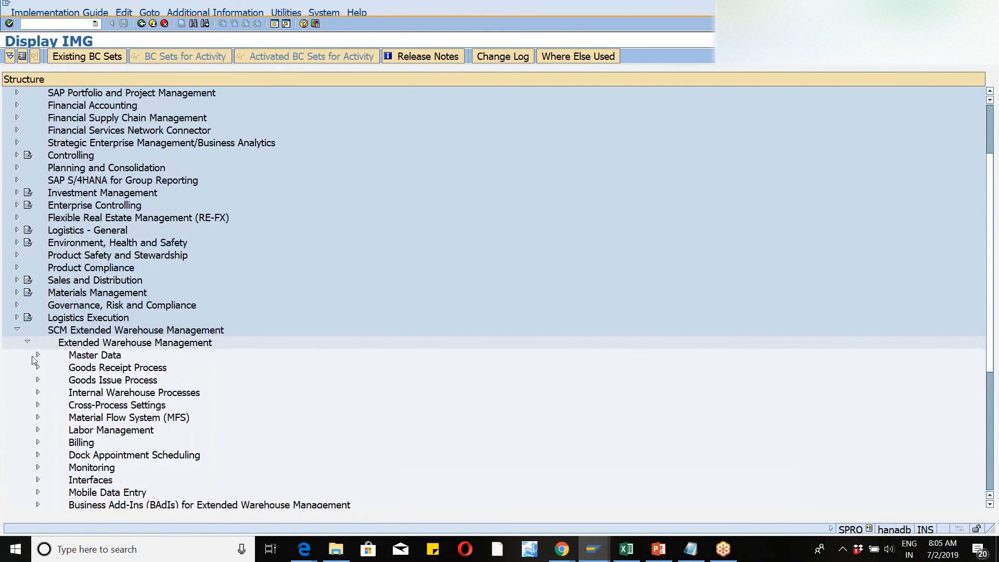
pyautogui.click(38, 356)
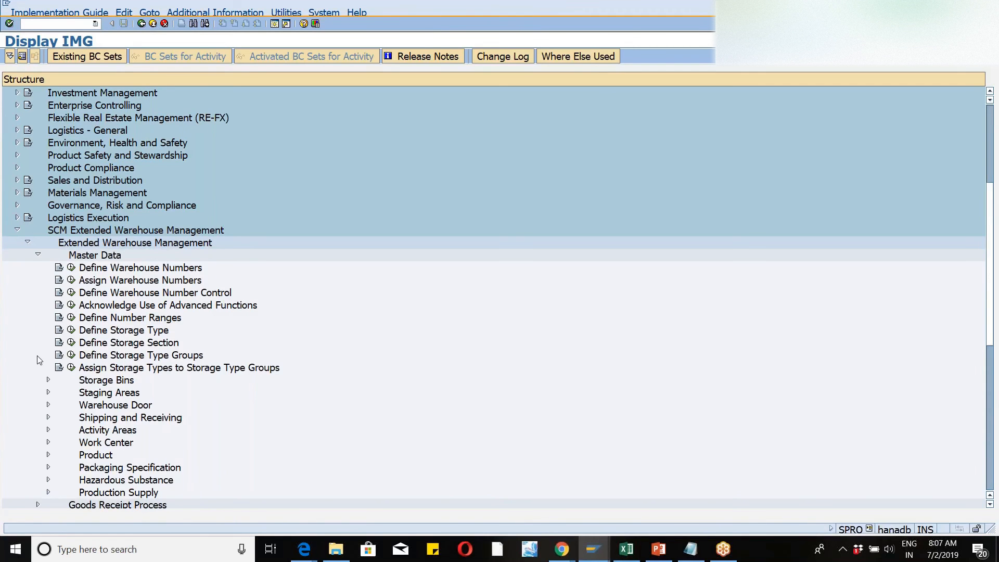
pyautogui.click(48, 380)
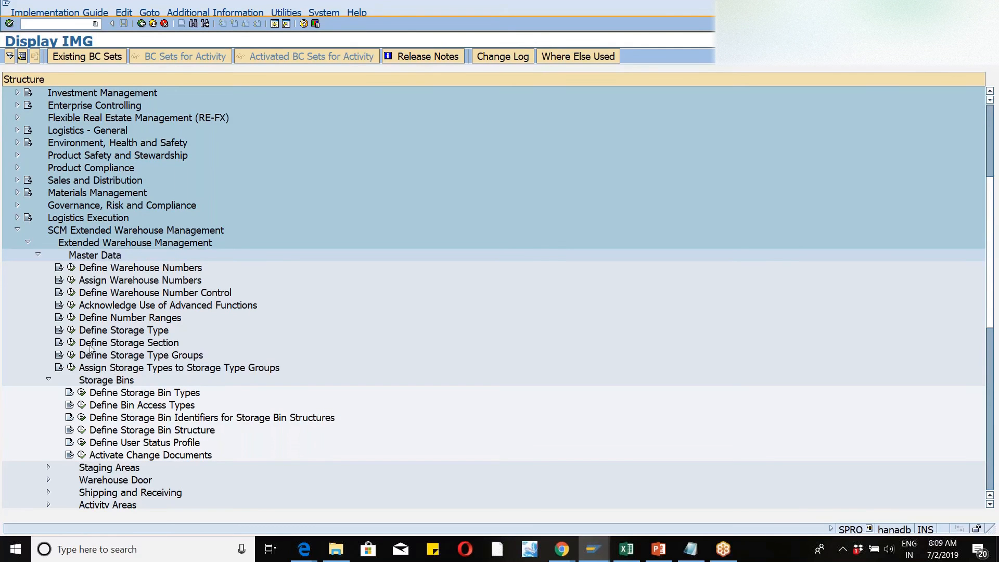
# Open Define Storage Type and position the list at storage type HIGH of warehouse WM46.
pyautogui.click(72, 331)
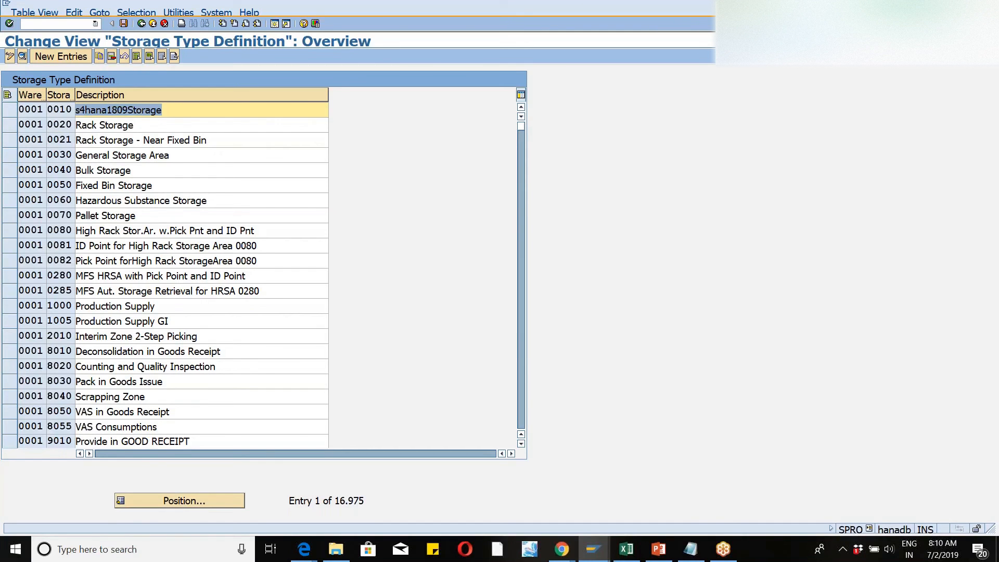
pyautogui.click(208, 498)
pyautogui.write('wm46')
pyautogui.press('Tab')
pyautogui.write('high')
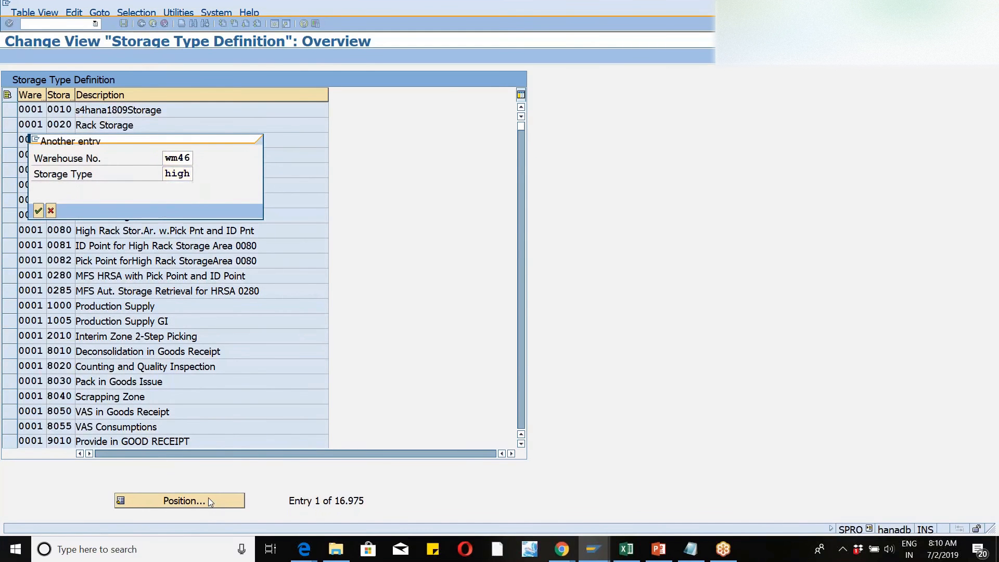
pyautogui.press('Return')
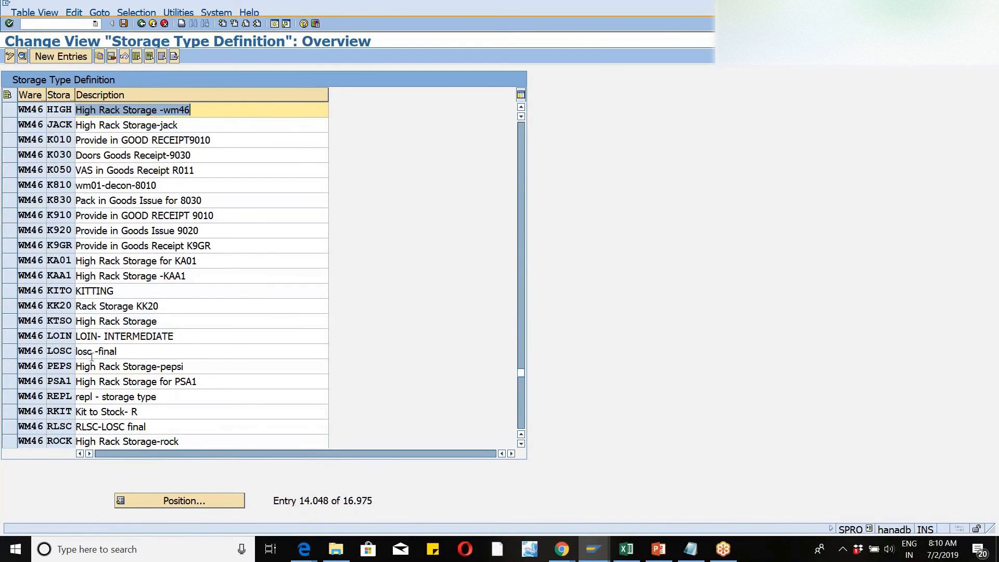
# Open the details of storage type HIGH in WM46 and examine its goods movement control, including the availability group.
pyautogui.click(9, 110)
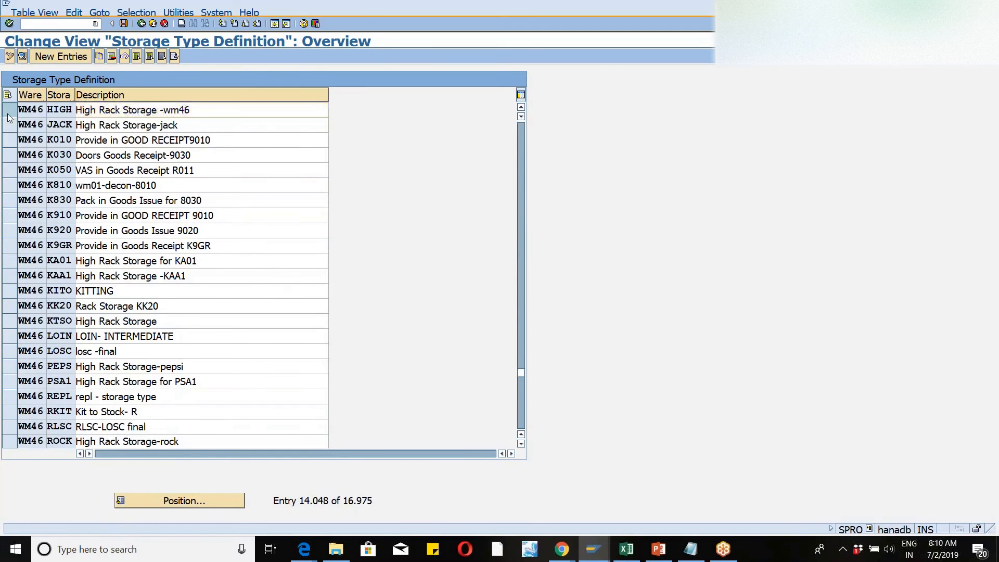
pyautogui.click(23, 57)
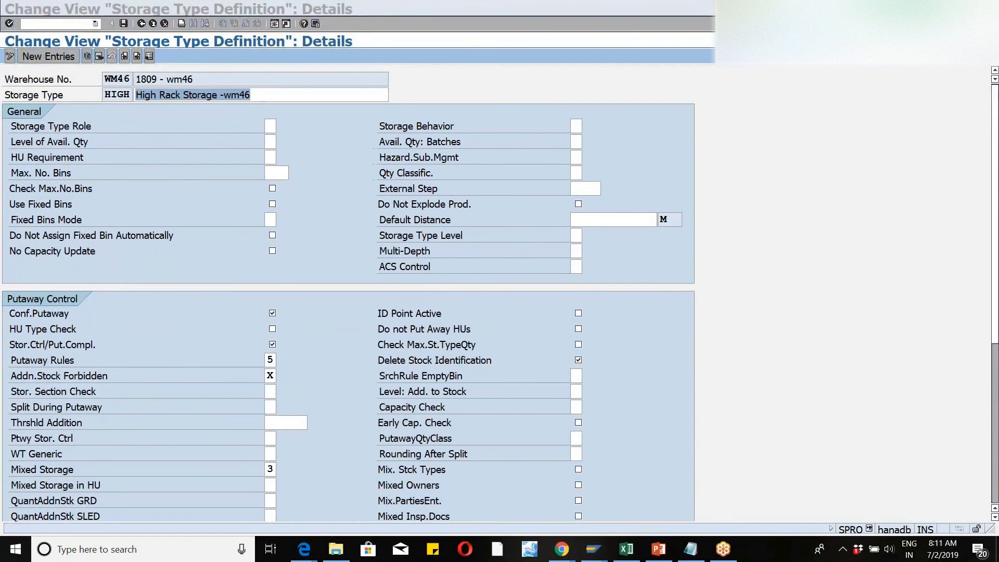
pyautogui.scroll(-6, 44, 423)
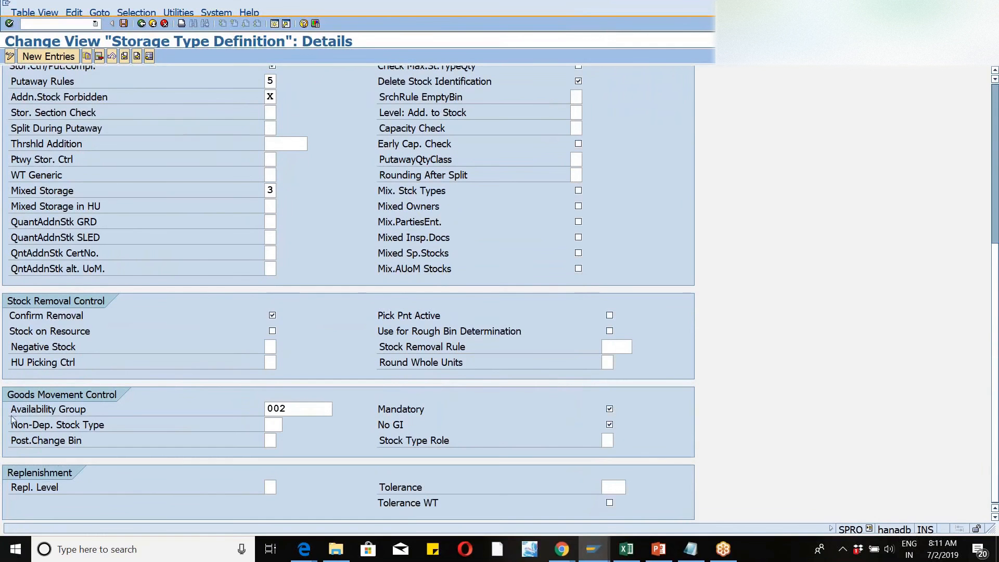
pyautogui.moveTo(12, 414); pyautogui.dragTo(333, 428)
pyautogui.click(342, 421)
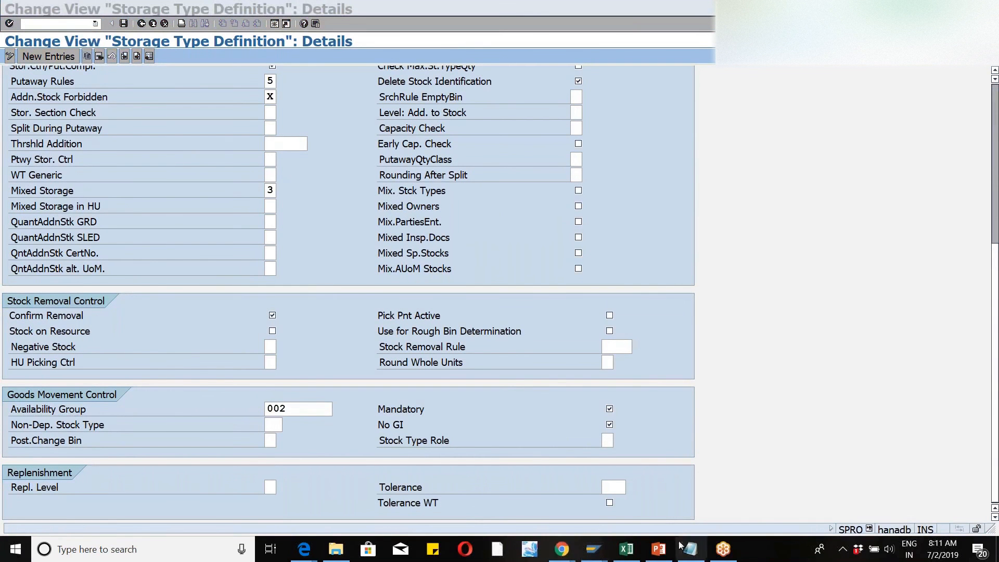
# Switch to the Notepad notes and add the line "HIGH----- bLANK ----- 1111---- hIGH" below the me21n line.
pyautogui.moveTo(687, 552)
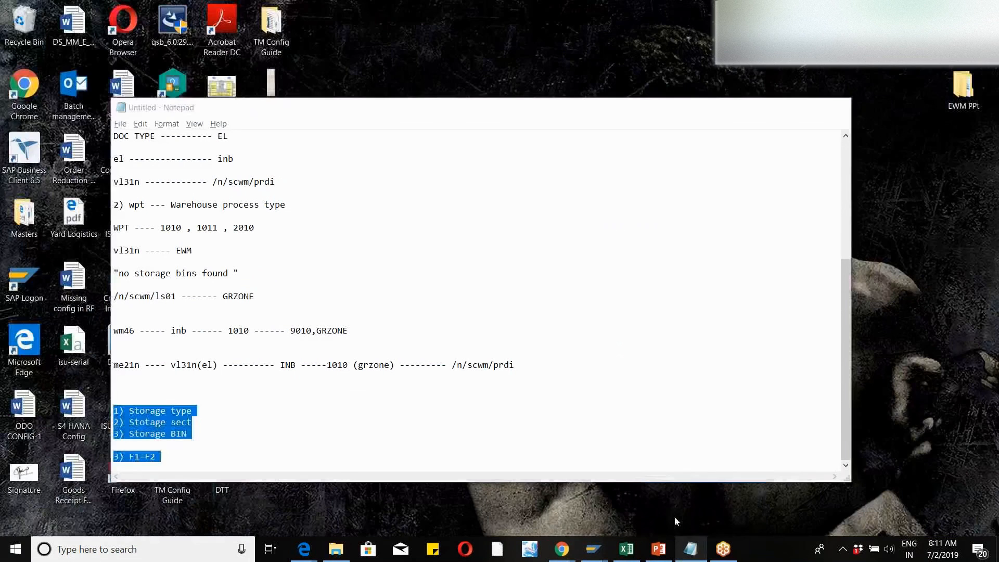
pyautogui.click(676, 518)
pyautogui.click(530, 364)
pyautogui.press('Return')
pyautogui.press('Return')
pyautogui.press('Return')
pyautogui.press('Return')
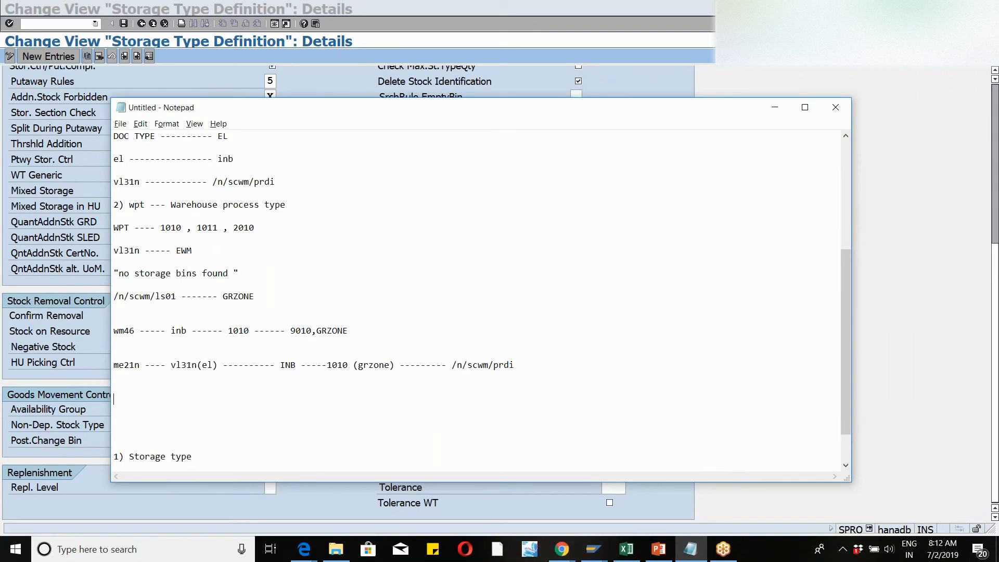
pyautogui.write('hihj')
pyautogui.press('BackSpace')
pyautogui.press('BackSpace')
pyautogui.press('BackSpace')
pyautogui.press('BackSpace')
pyautogui.write('HIGH----- bLANK -----')
pyautogui.write('1111---- hIGH')
pyautogui.press('Return')
pyautogui.press('Return')
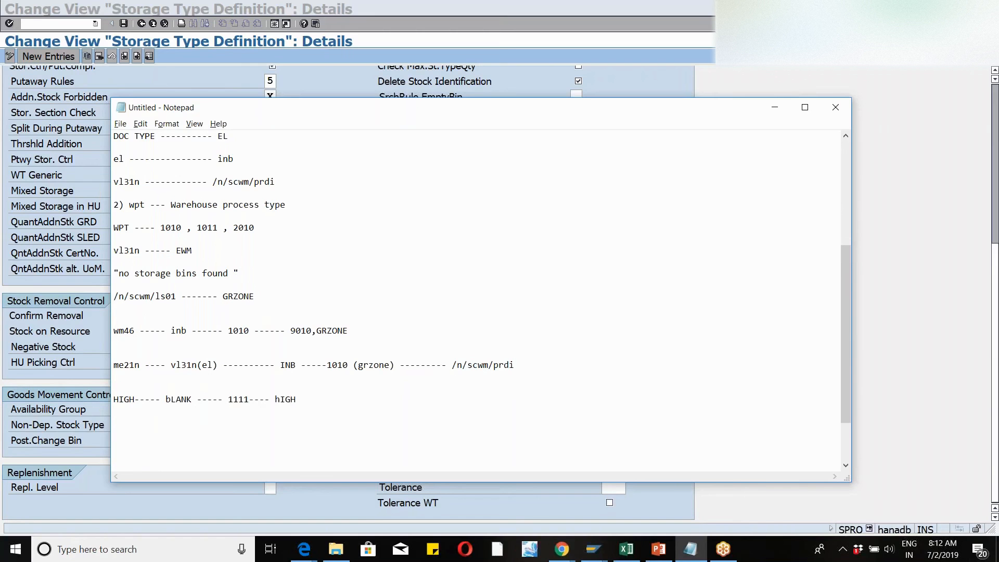
# Add the line "1030(001/f1) ----- HIGH (002/F2) ---- 1040" to the notes and return to the storage type details.
pyautogui.write('1030 ---')
pyautogui.press('BackSpace')
pyautogui.press('BackSpace')
pyautogui.press('BackSpace')
pyautogui.write('(001/f1) ----- HIGH (002/F1')
pyautogui.press('BackSpace')
pyautogui.write('2) ---- 1040')
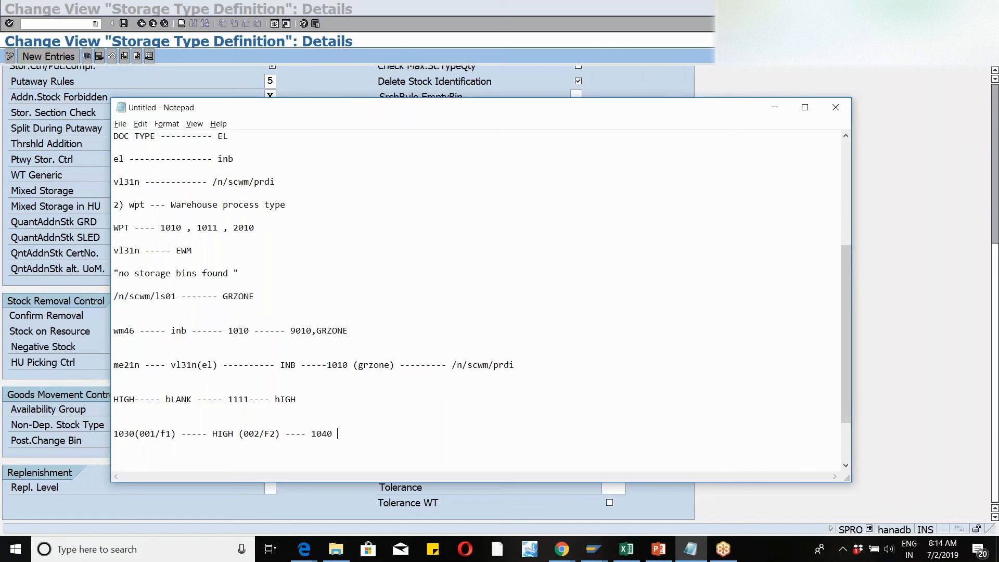
pyautogui.click(776, 108)
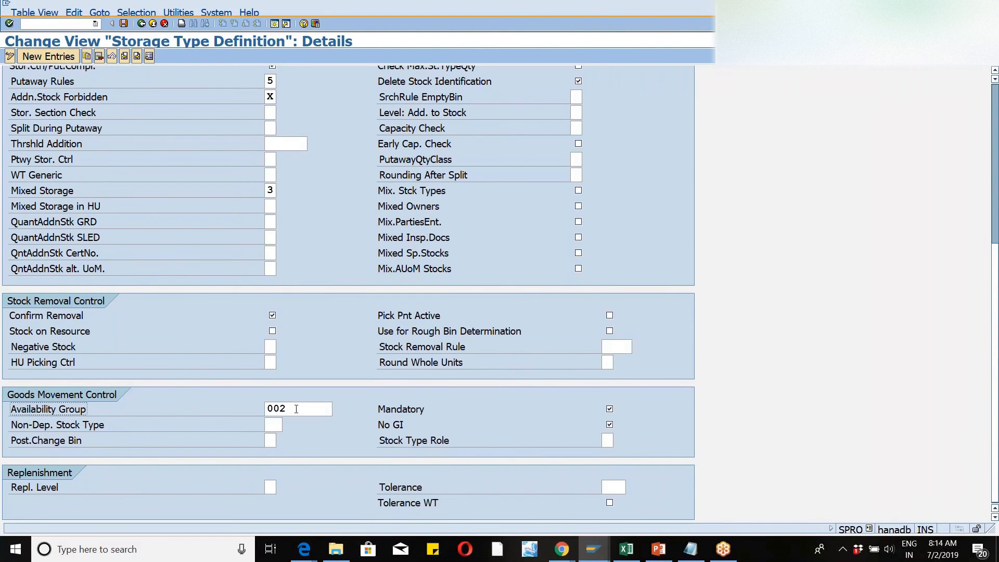
# Examine the possible values for posting change in bin of storage type HIGH, then save and return to the storage type overview.
pyautogui.click(271, 440)
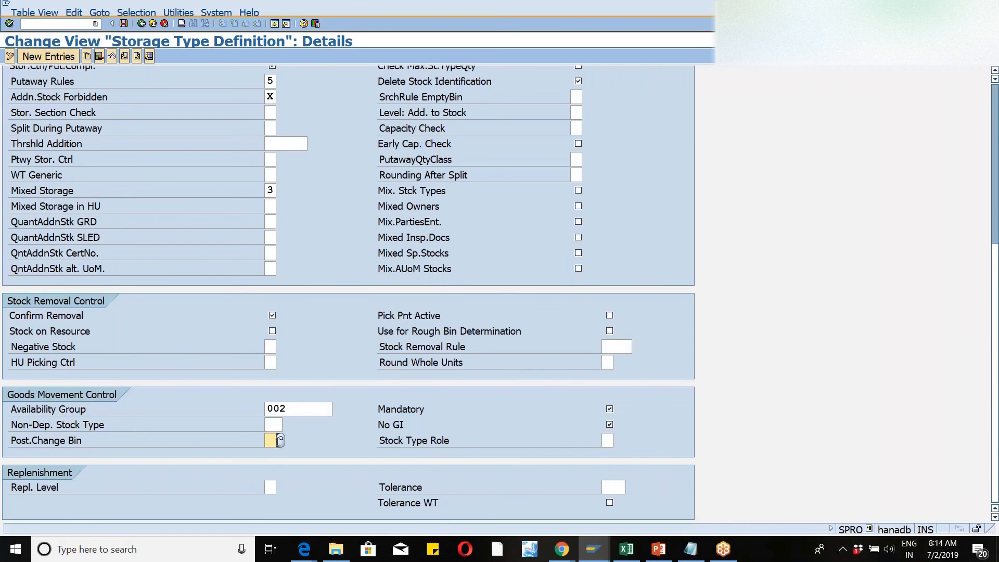
pyautogui.click(282, 441)
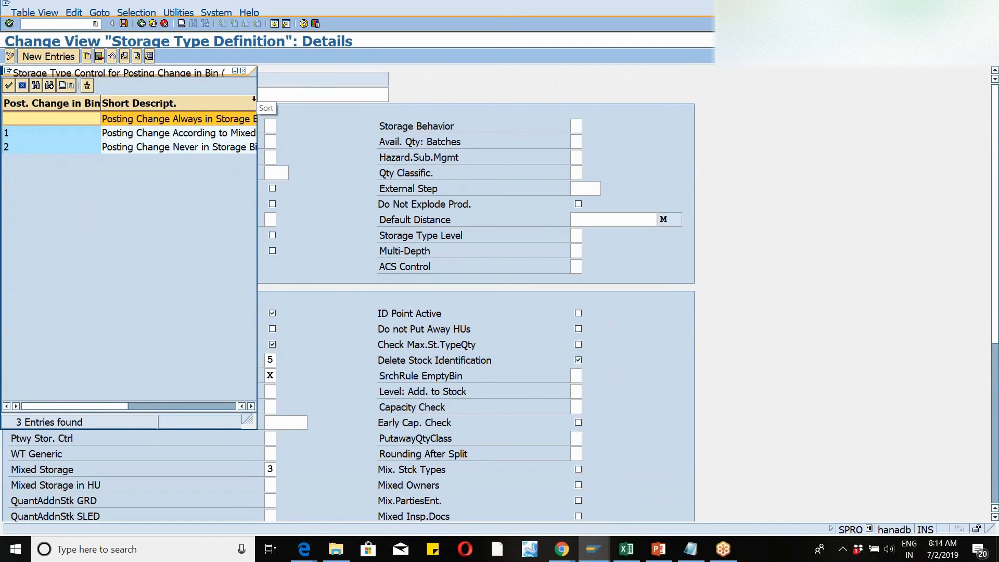
pyautogui.moveTo(257, 94); pyautogui.dragTo(378, 95)
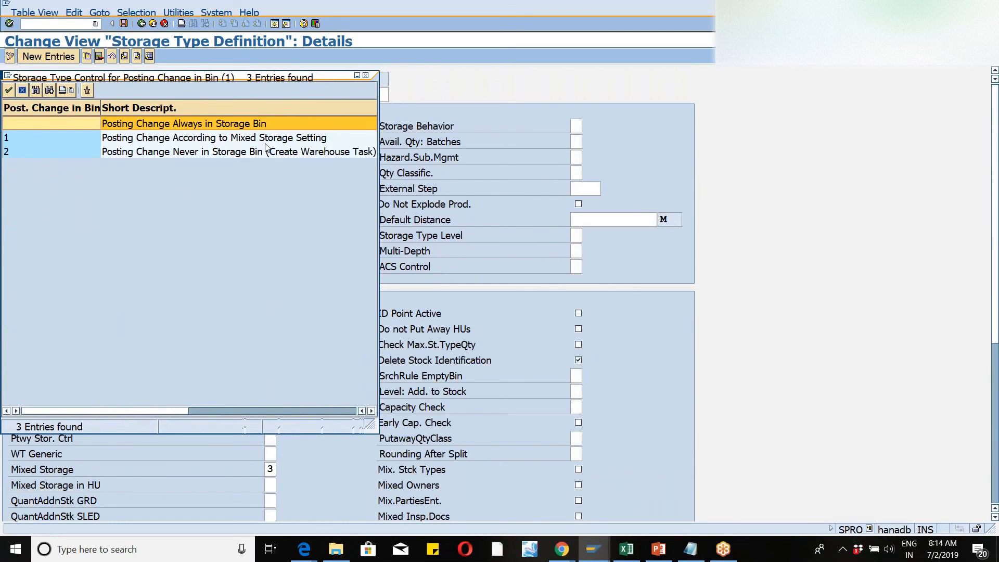
pyautogui.click(366, 76)
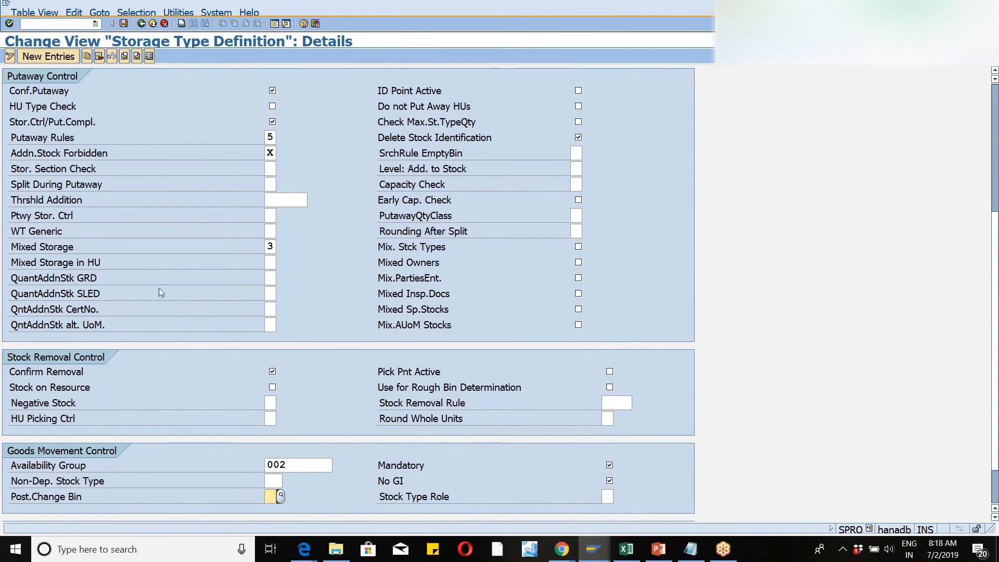
pyautogui.click(124, 25)
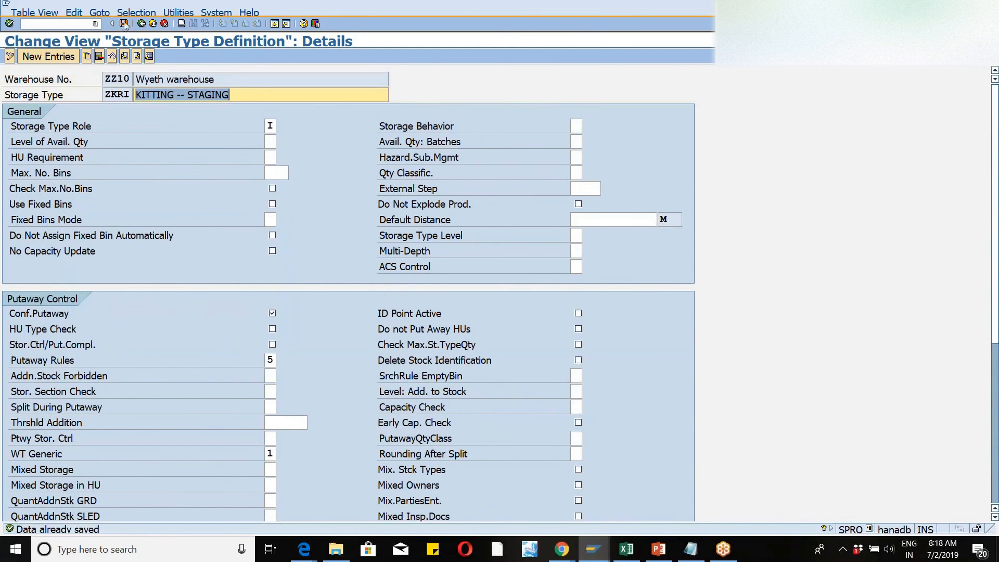
pyautogui.click(141, 24)
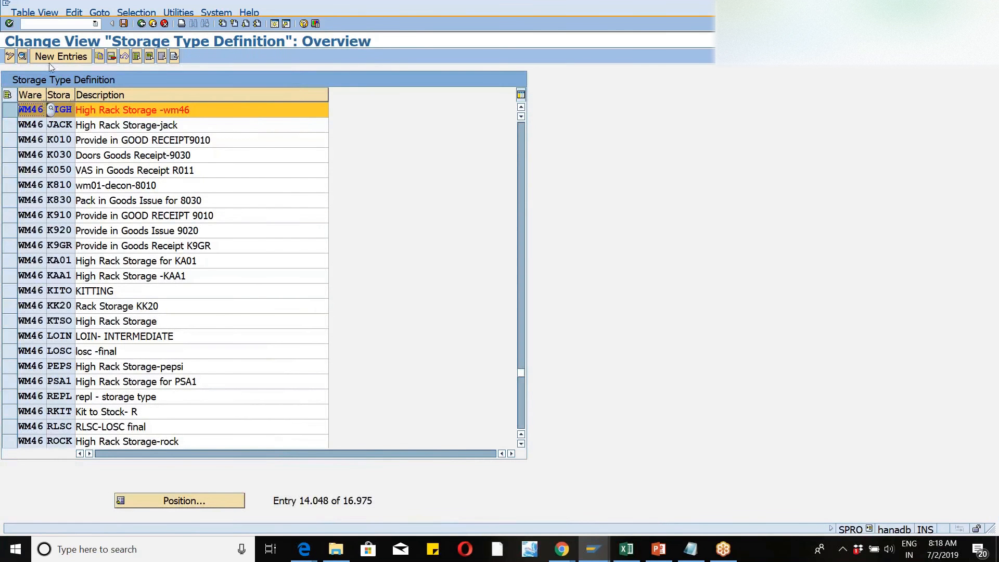
# Open inbound delivery maintenance for WM46 with /N/SCWM/PRDI and run the inbound delivery search.
pyautogui.click(48, 24)
pyautogui.write('/N/SCWM/PRD')
pyautogui.press('Return')
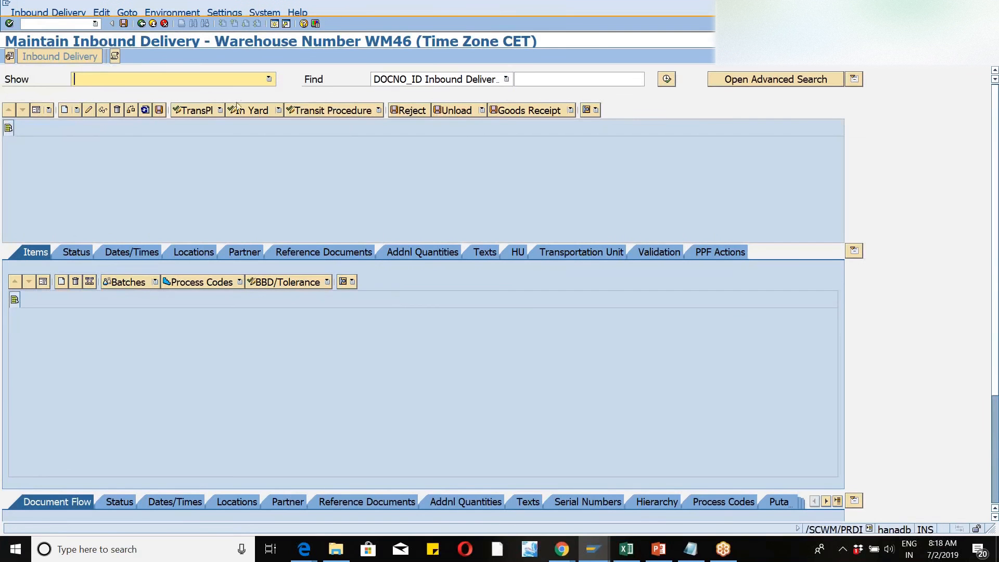
pyautogui.click(664, 80)
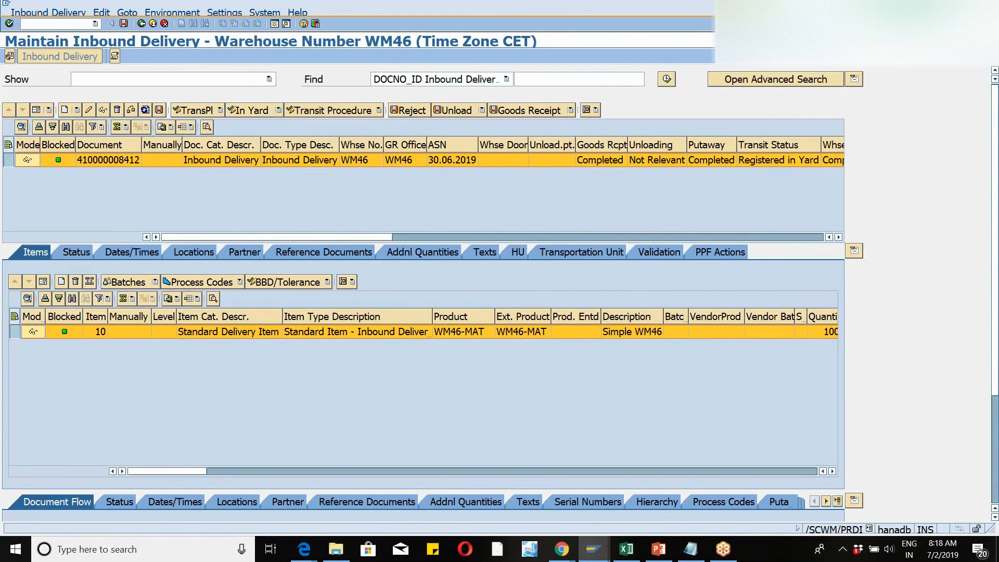
# Show the reference documents of the inbound delivery and its item 10, and copy the purchase order number.
pyautogui.click(324, 252)
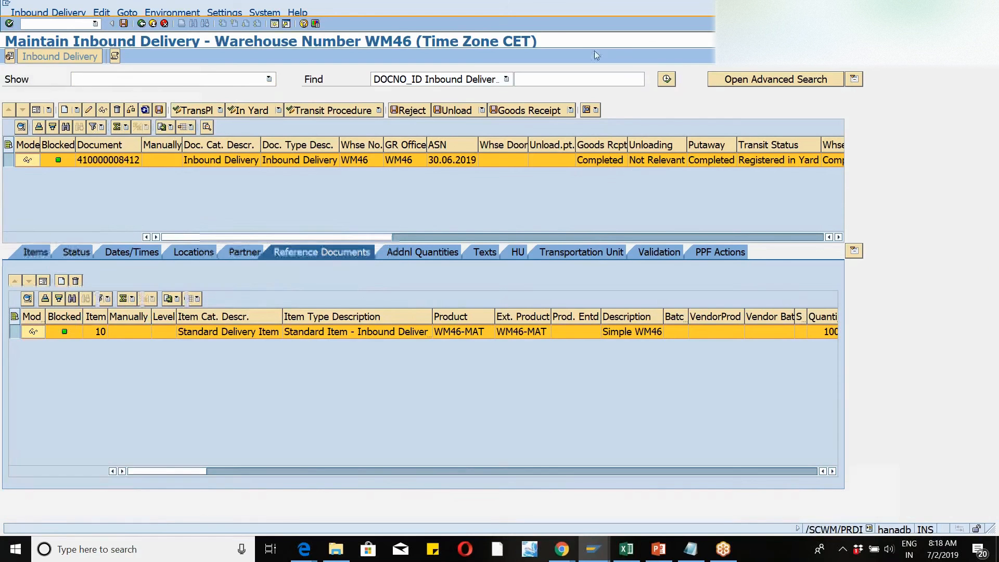
pyautogui.hotkey('alt', 'Tab')
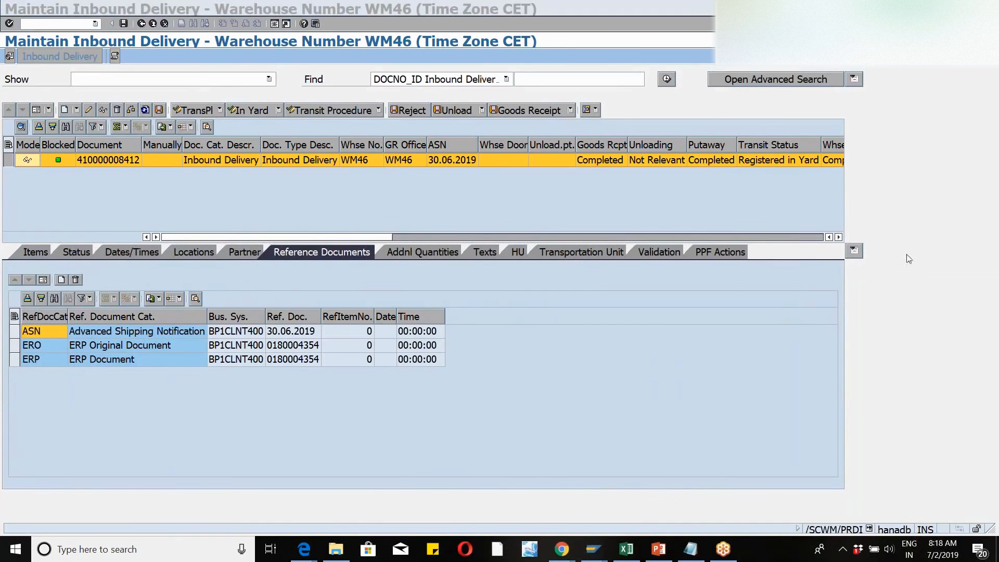
pyautogui.click(32, 252)
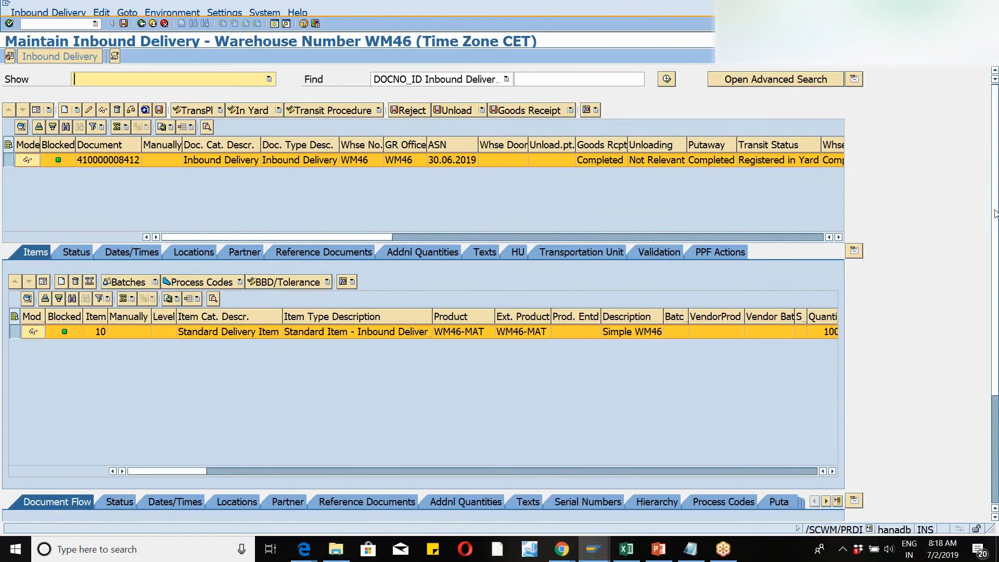
pyautogui.moveTo(996, 214); pyautogui.dragTo(996, 322)
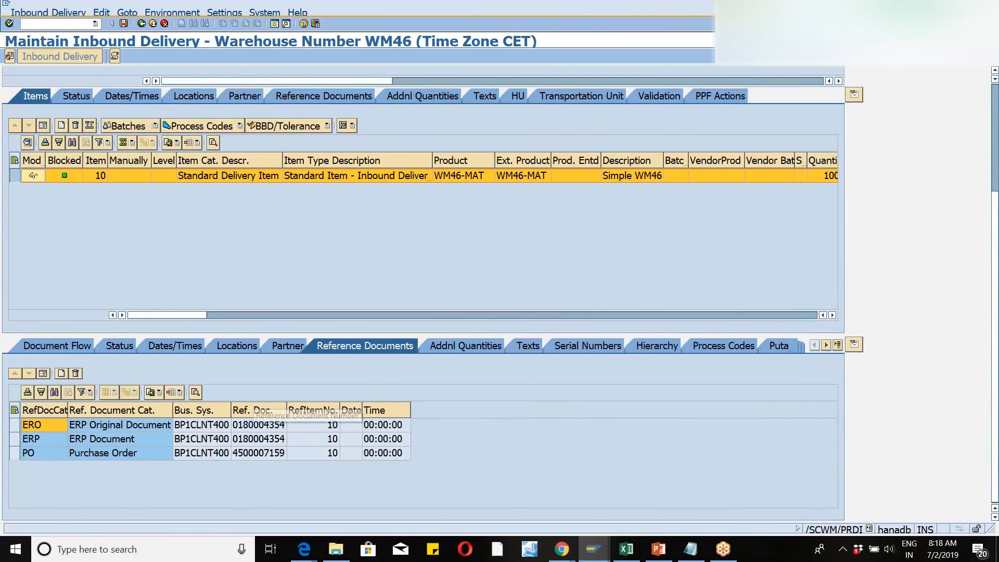
pyautogui.click(255, 453)
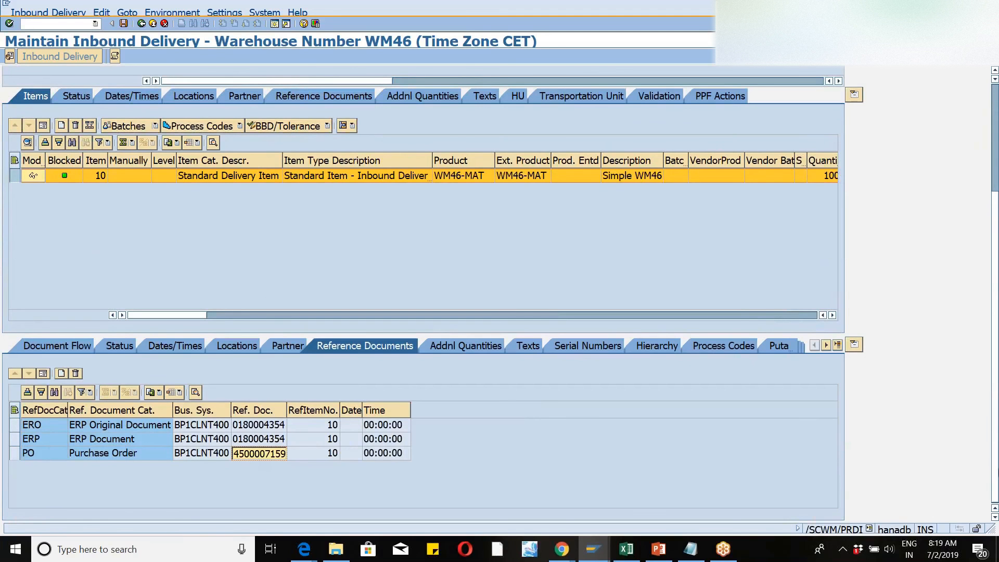
pyautogui.moveTo(994, 474); pyautogui.dragTo(973, 319)
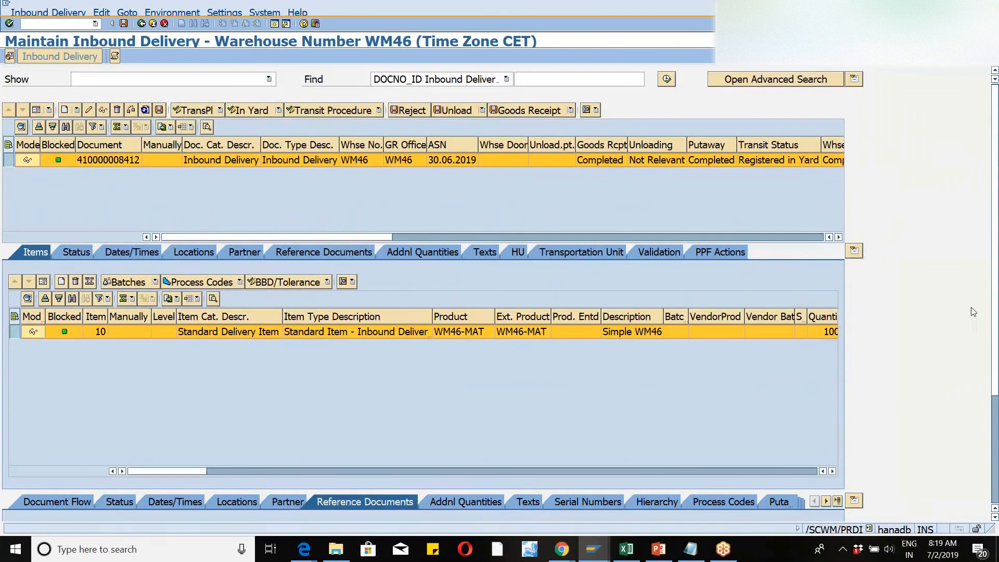
# Leave inbound delivery maintenance for the SAP Easy Access screen and open Create Inbound Delivery with /NVL31N.
pyautogui.hotkey('alt', 'Tab')
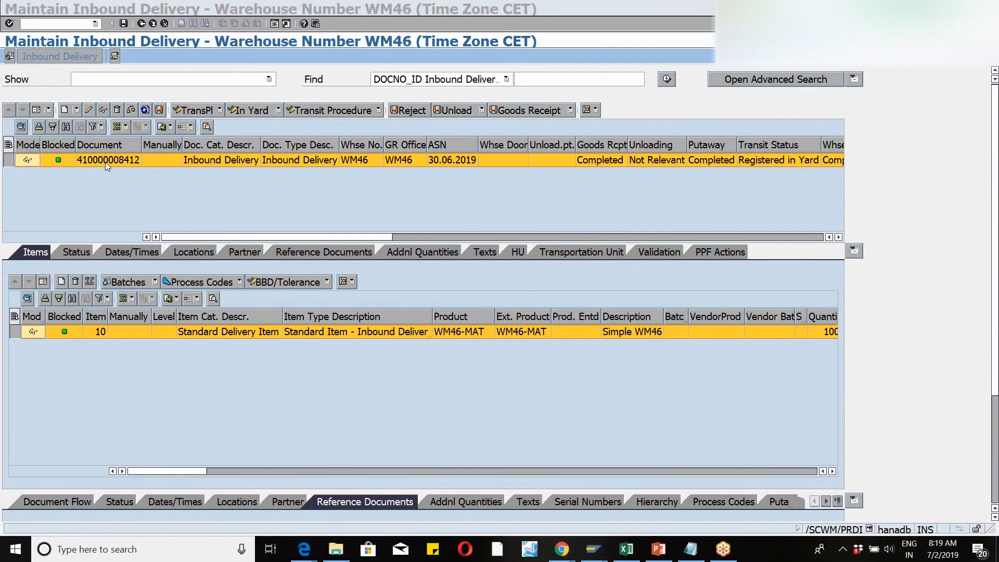
pyautogui.click(276, 32)
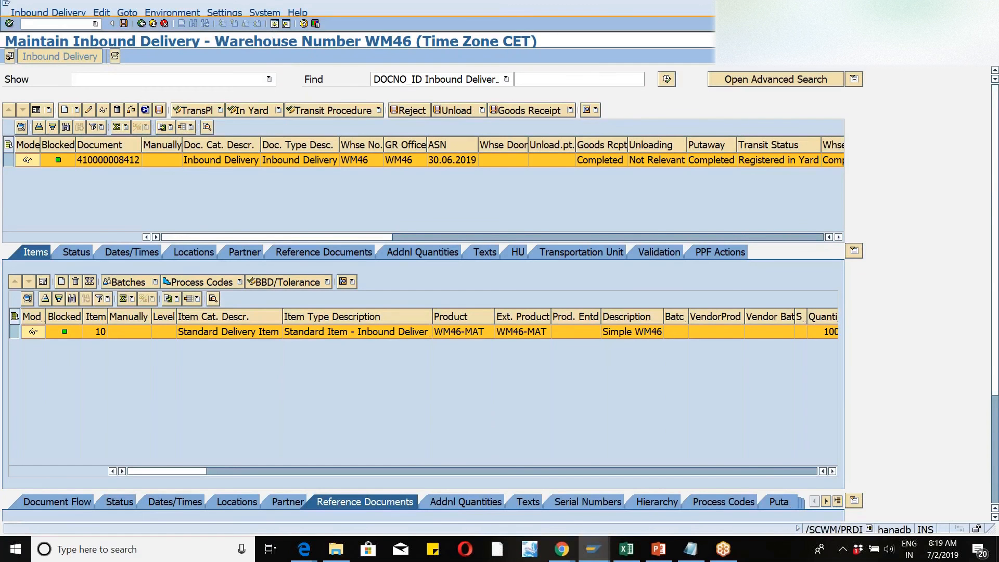
pyautogui.press('F3')
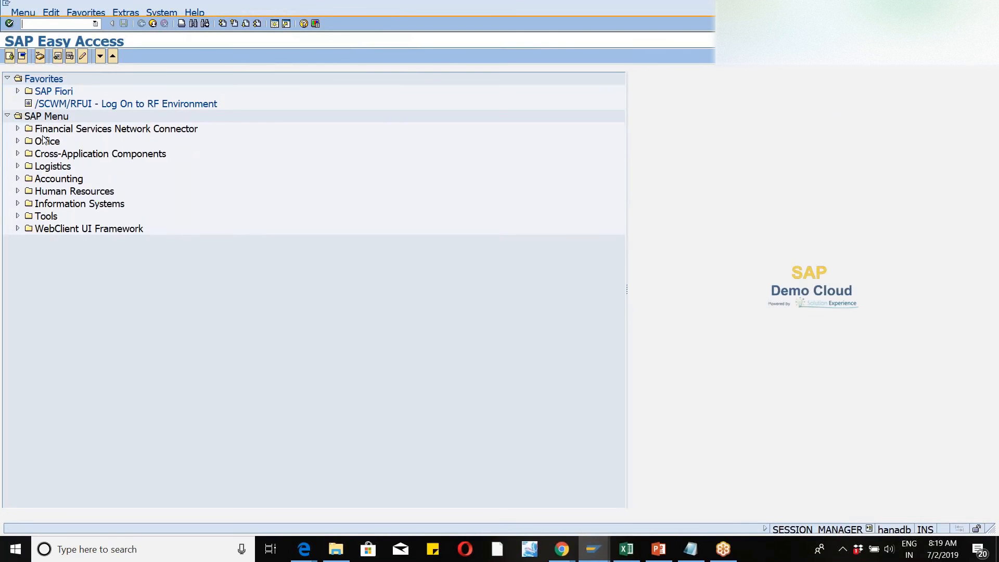
pyautogui.write('/NVL31')
pyautogui.press('Return')
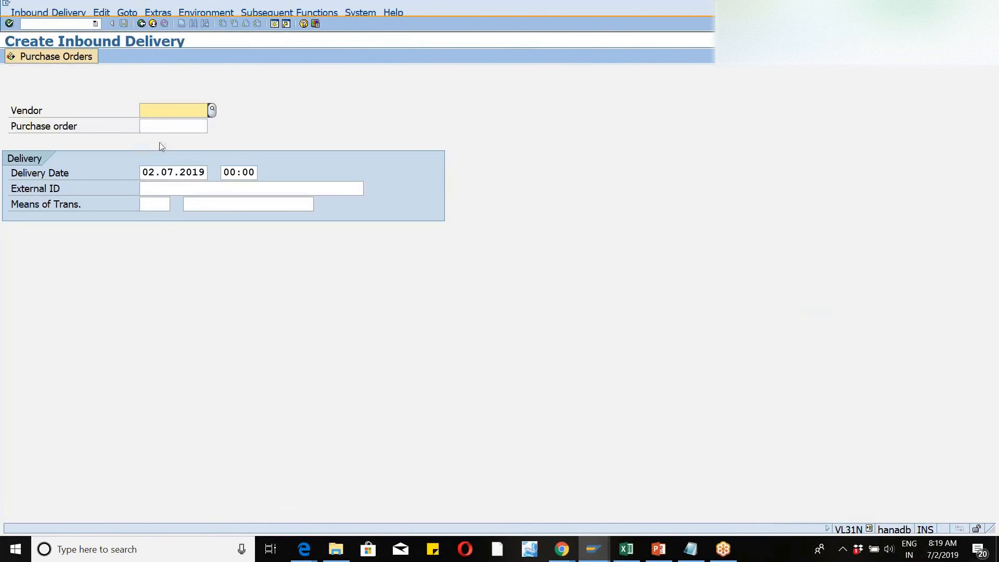
# Enter the copied purchase order number and use the delivery date 02.07.2019 as external ID, then continue to the item overview.
pyautogui.click(149, 126)
pyautogui.hotkey('ctrl', 'v')
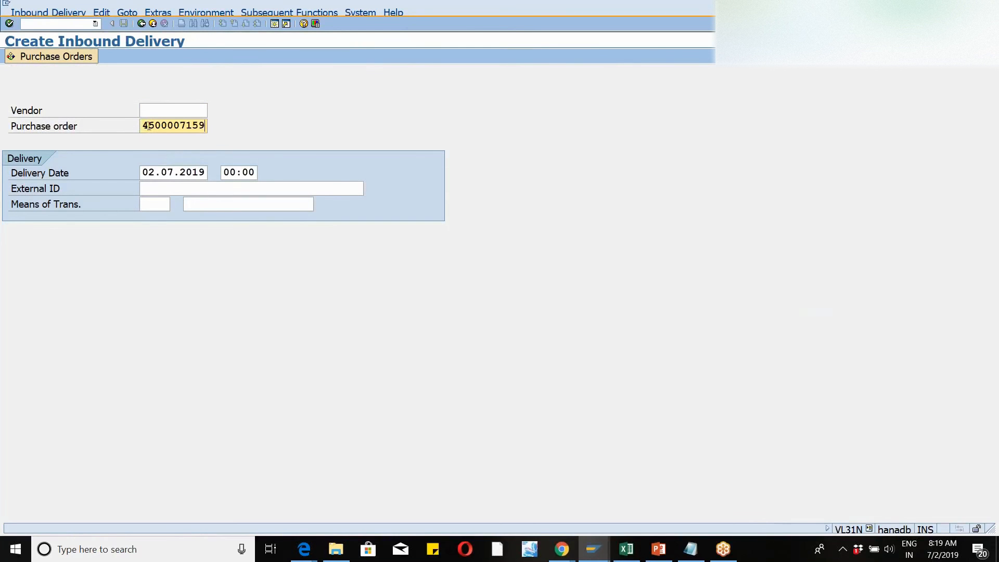
pyautogui.moveTo(145, 172); pyautogui.dragTo(215, 167)
pyautogui.hotkey('ctrl', 'c')
pyautogui.click(206, 172)
pyautogui.click(148, 187)
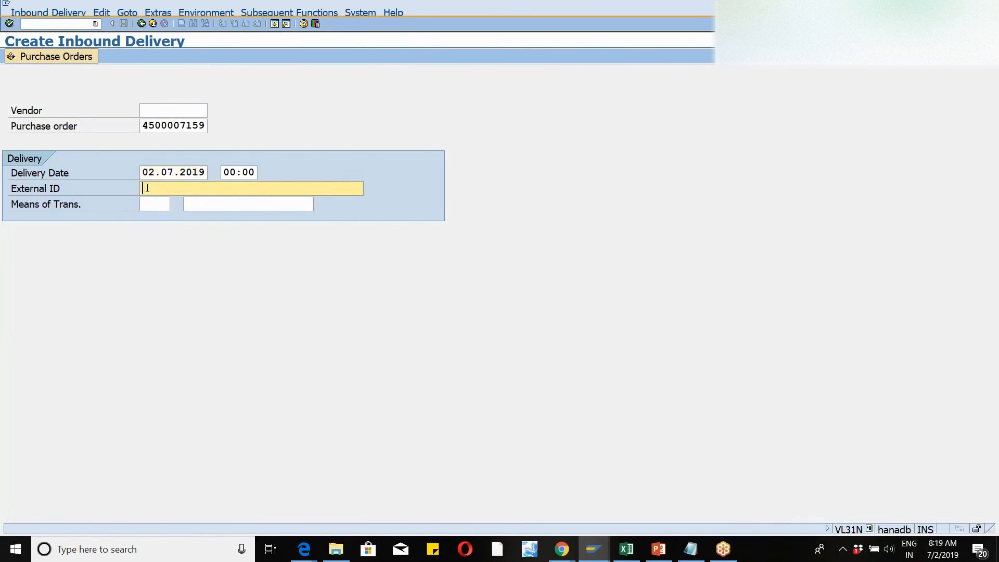
pyautogui.hotkey('ctrl', 'v')
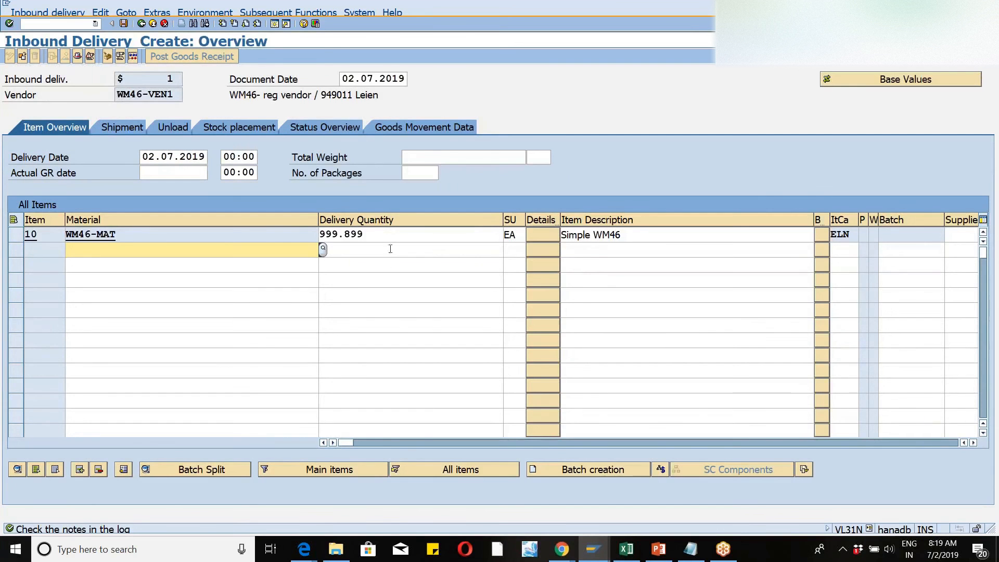
# Set the delivery quantity of item WM46-MAT to 10 and accept the entry.
pyautogui.click(373, 235)
pyautogui.press('BackSpace')
pyautogui.press('BackSpace')
pyautogui.press('BackSpace')
pyautogui.press('BackSpace')
pyautogui.press('BackSpace')
pyautogui.press('BackSpace')
pyautogui.press('BackSpace')
pyautogui.write('10')
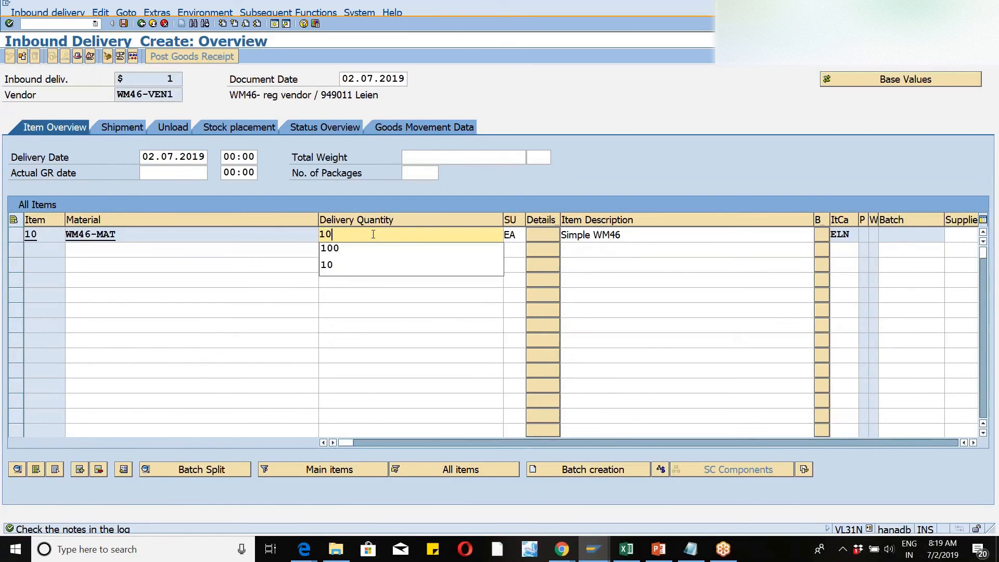
pyautogui.press('Return')
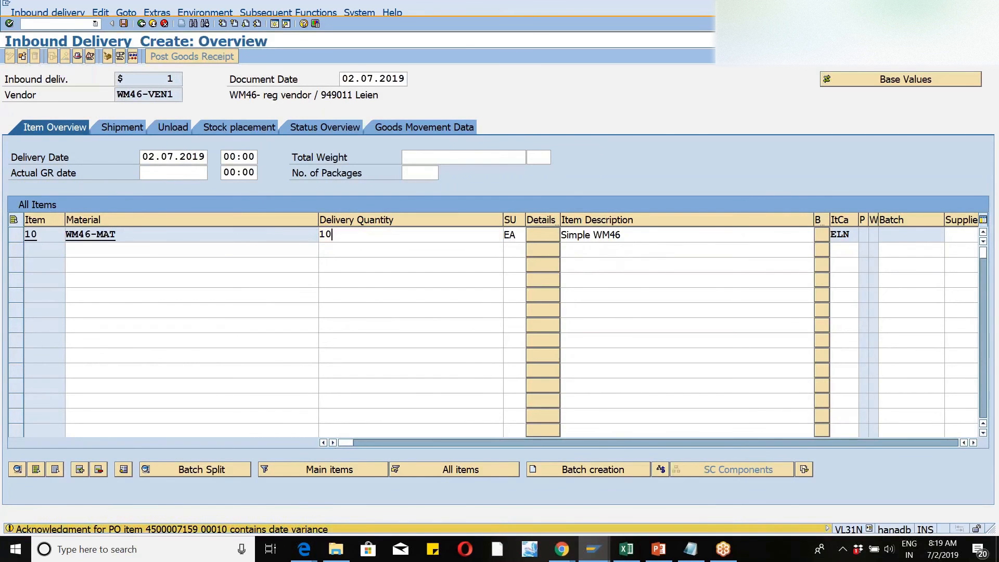
pyautogui.press('Return')
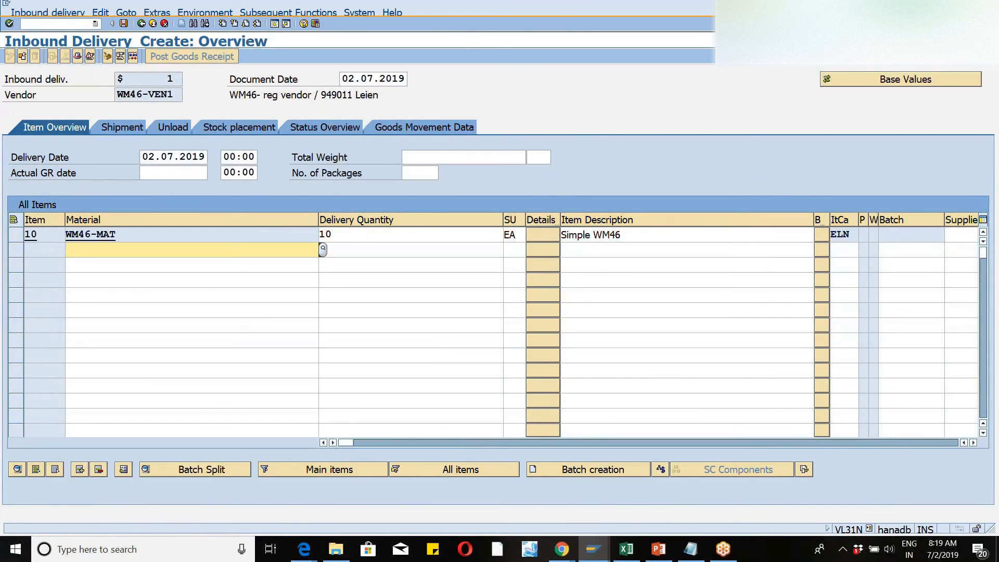
# Try to save the inbound delivery, read the detailed explanation of the ALE receiver error, and exit the message.
pyautogui.click(123, 24)
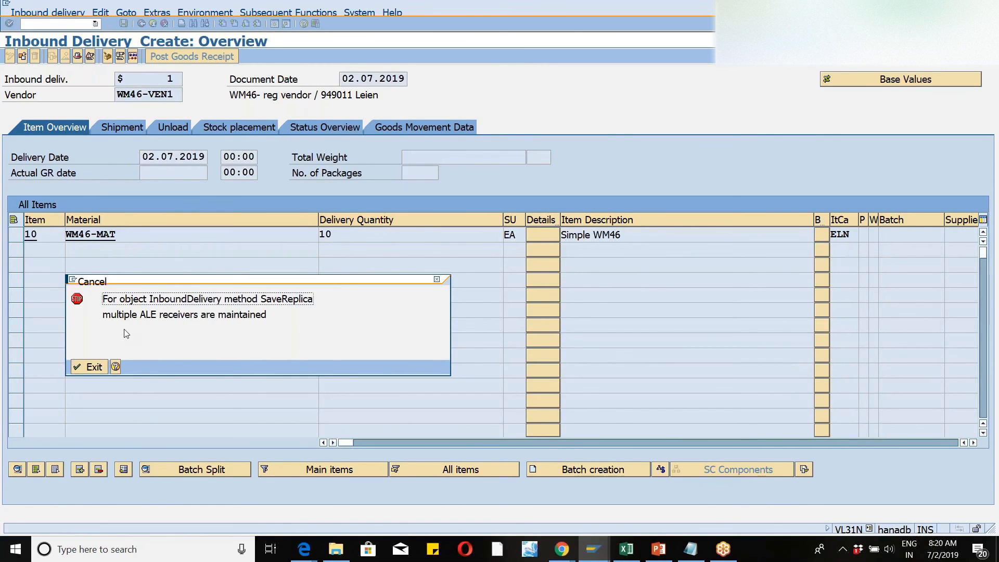
pyautogui.click(114, 369)
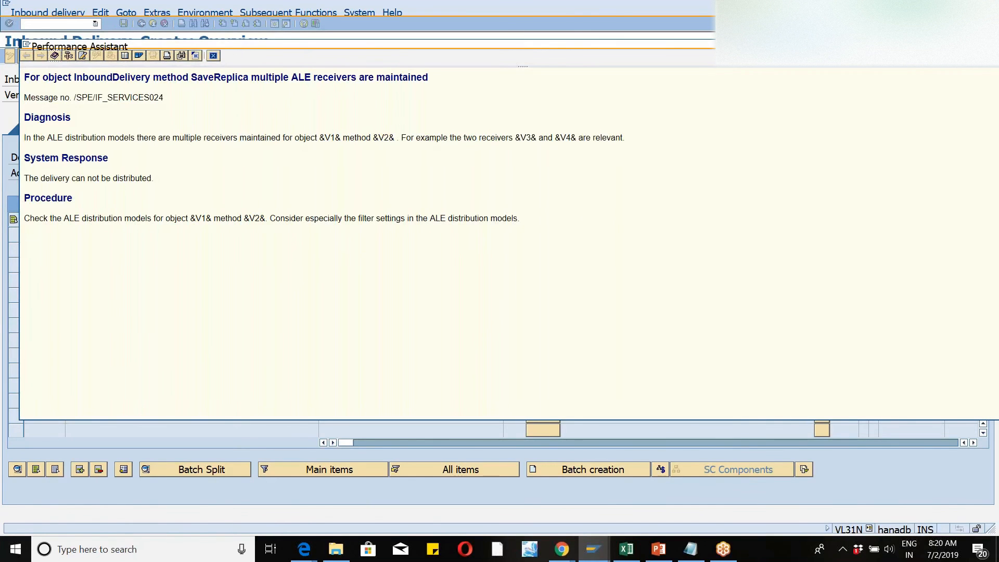
pyautogui.click(214, 56)
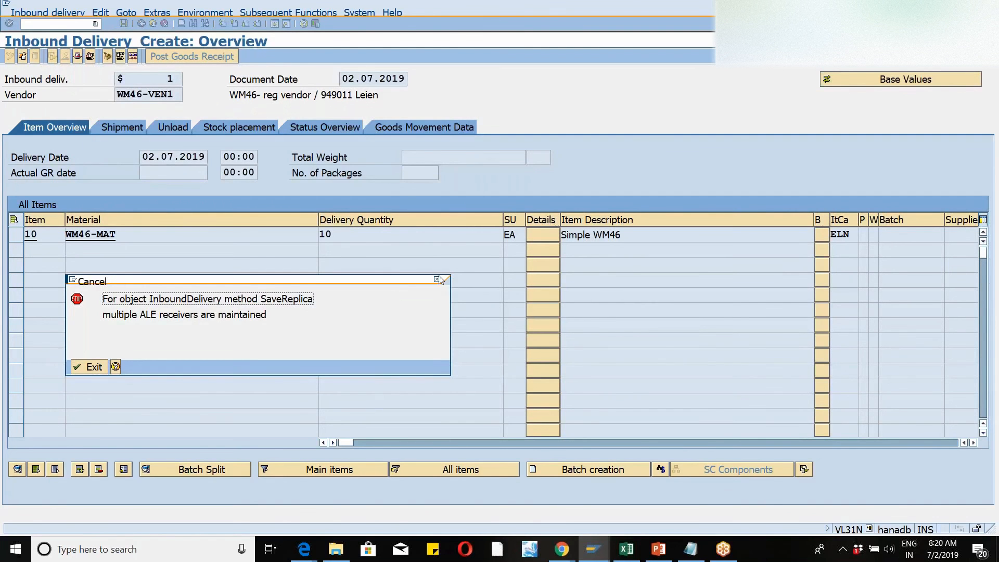
pyautogui.click(437, 280)
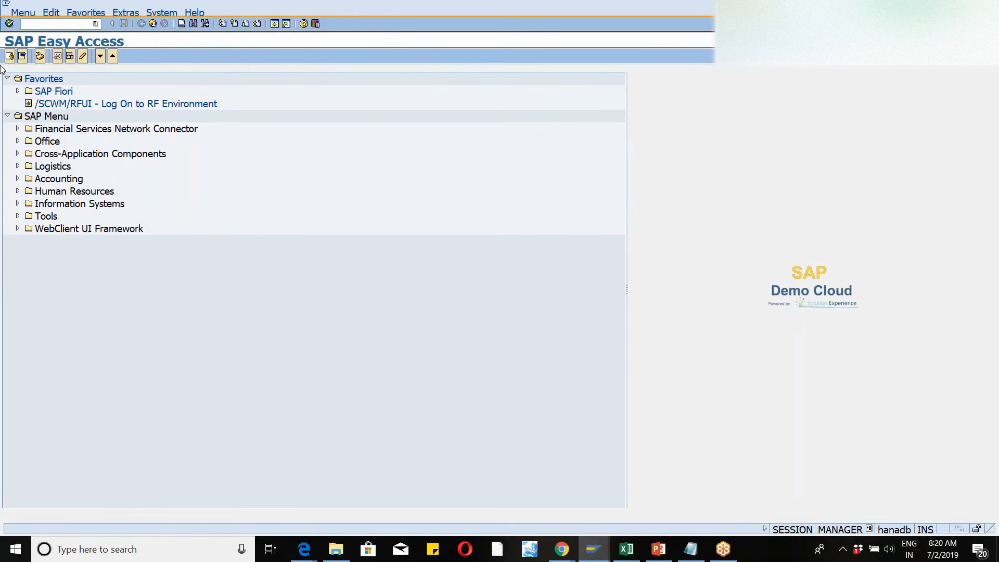
# Open the distribution model with BD64 and expand the EWM model view down to its Own Logical SYSTEM receivers.
pyautogui.write('bd64')
pyautogui.press('Return')
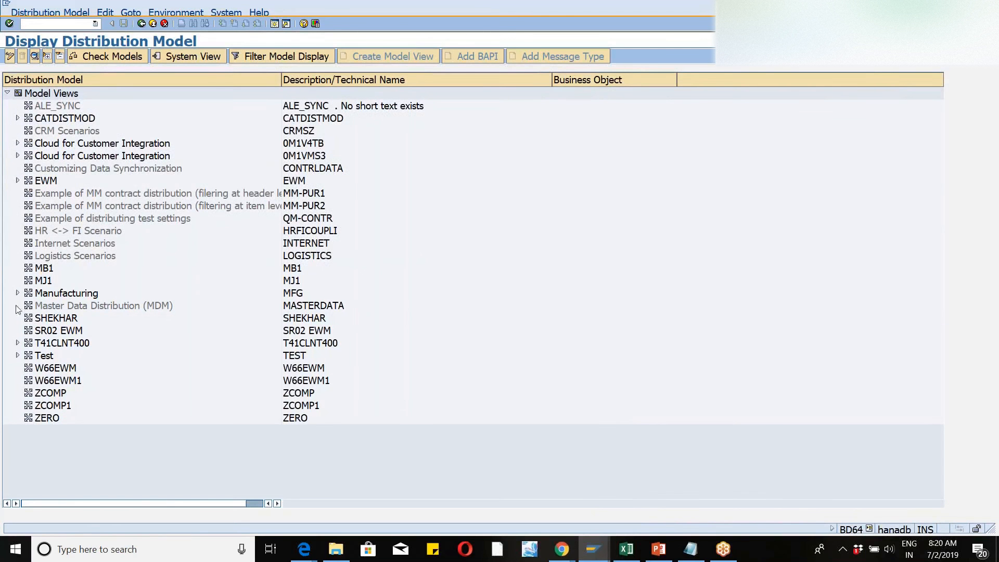
pyautogui.click(17, 181)
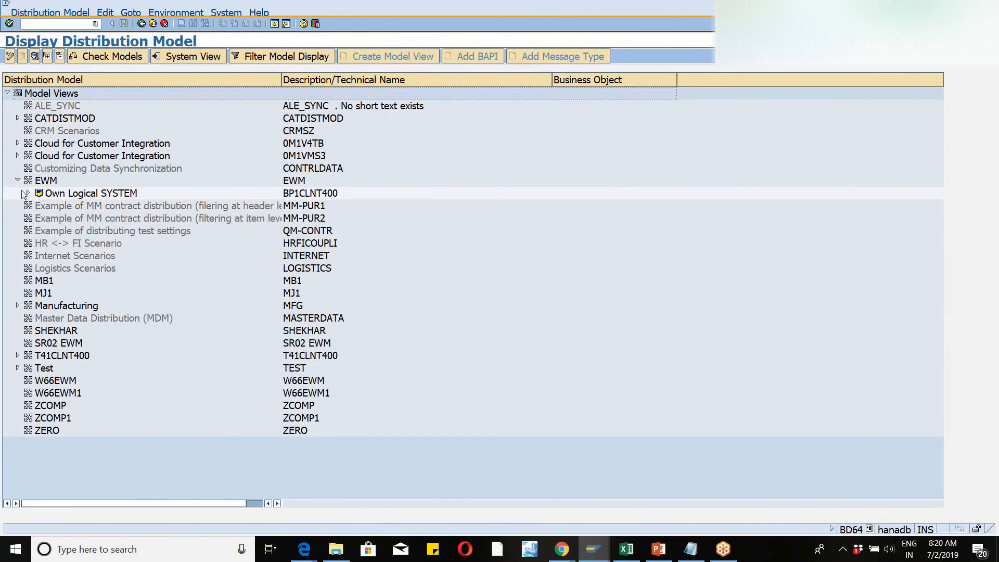
pyautogui.click(28, 193)
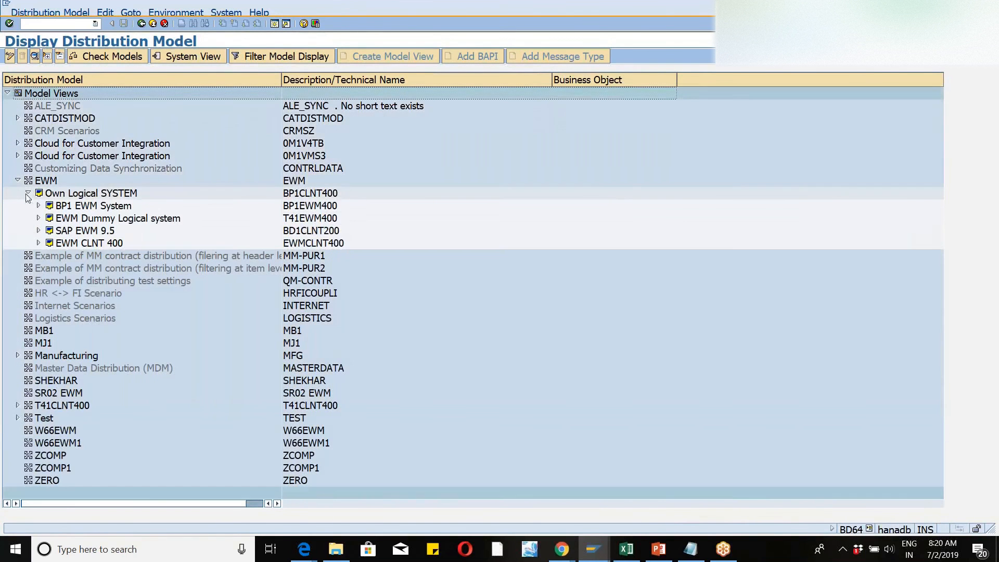
# Examine the warehouse number filter of InboundDelivery.DeliveryChange under EWM Dummy Logical system, looking for W46, and collapse the branch.
pyautogui.click(38, 218)
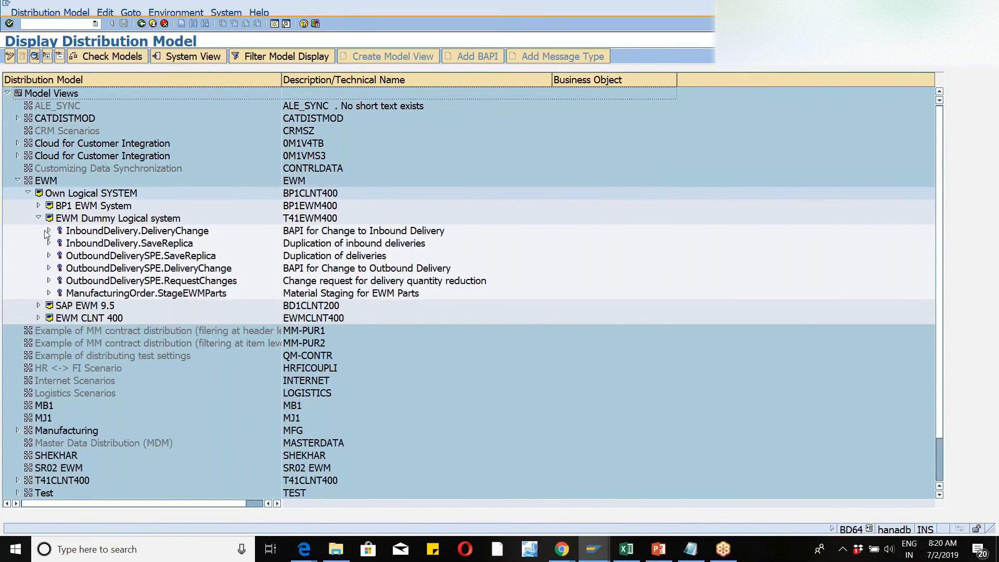
pyautogui.click(48, 231)
pyautogui.click(60, 245)
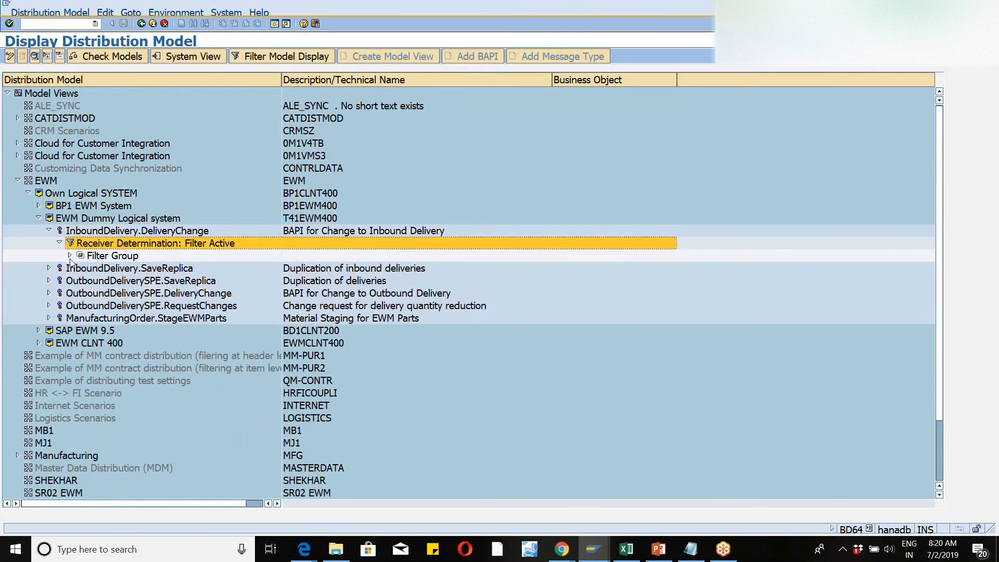
pyautogui.click(69, 256)
pyautogui.click(80, 269)
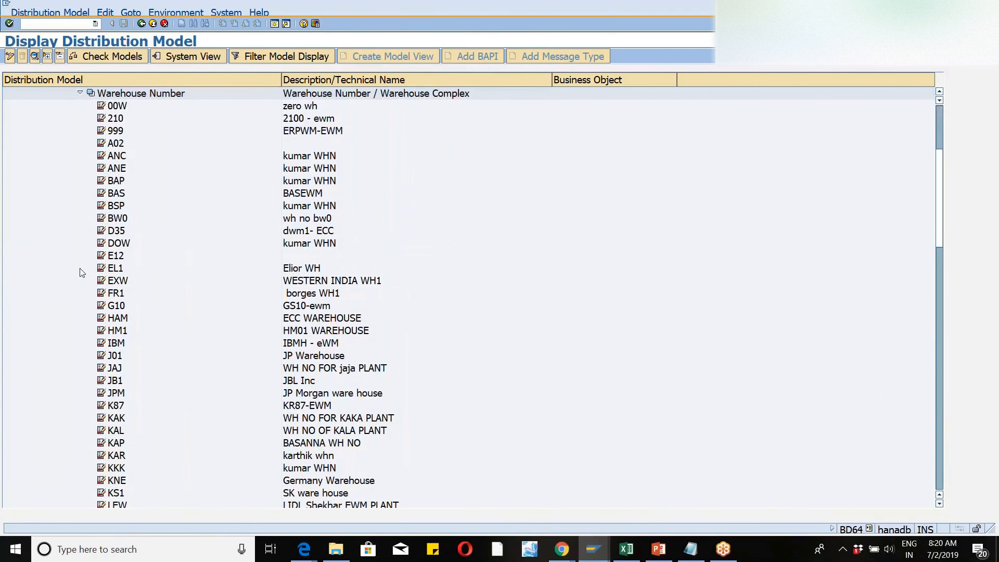
pyautogui.click(986, 31)
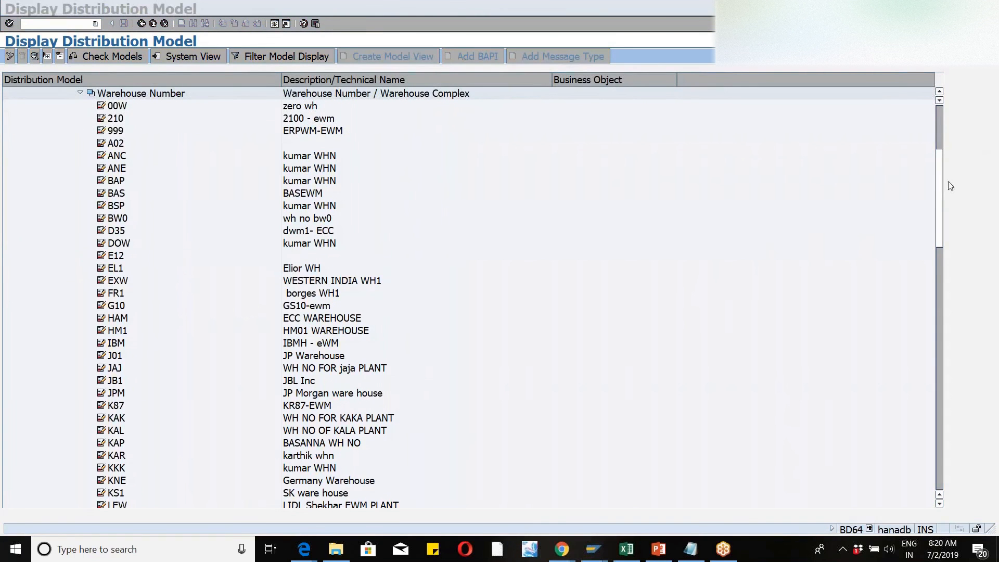
pyautogui.moveTo(939, 188); pyautogui.dragTo(930, 351)
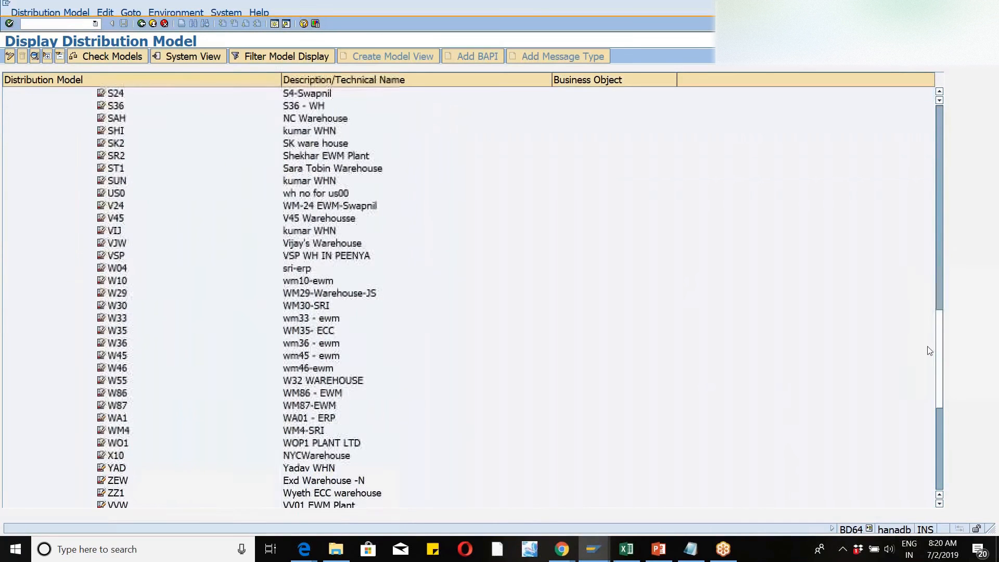
pyautogui.moveTo(939, 397); pyautogui.dragTo(920, 139)
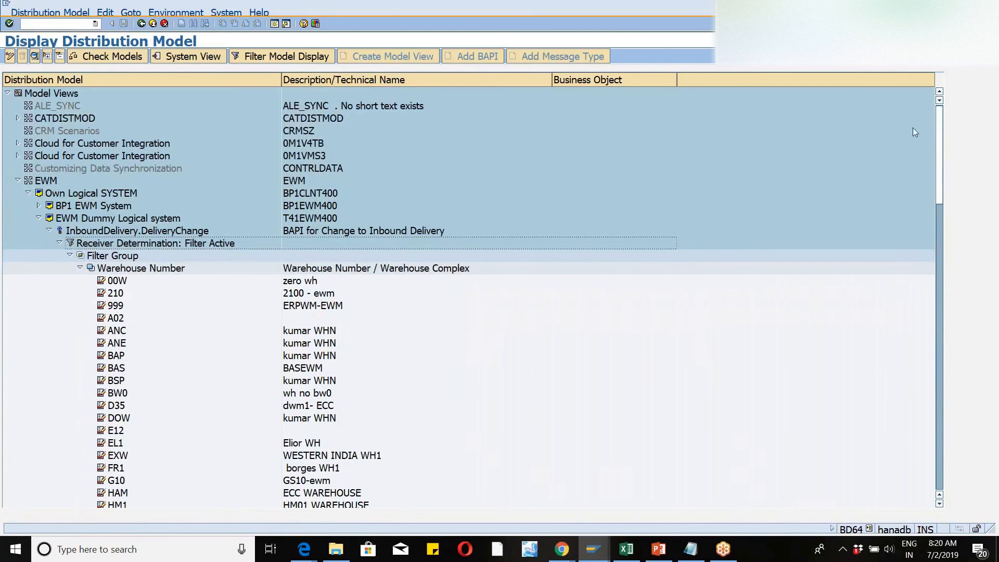
pyautogui.click(69, 255)
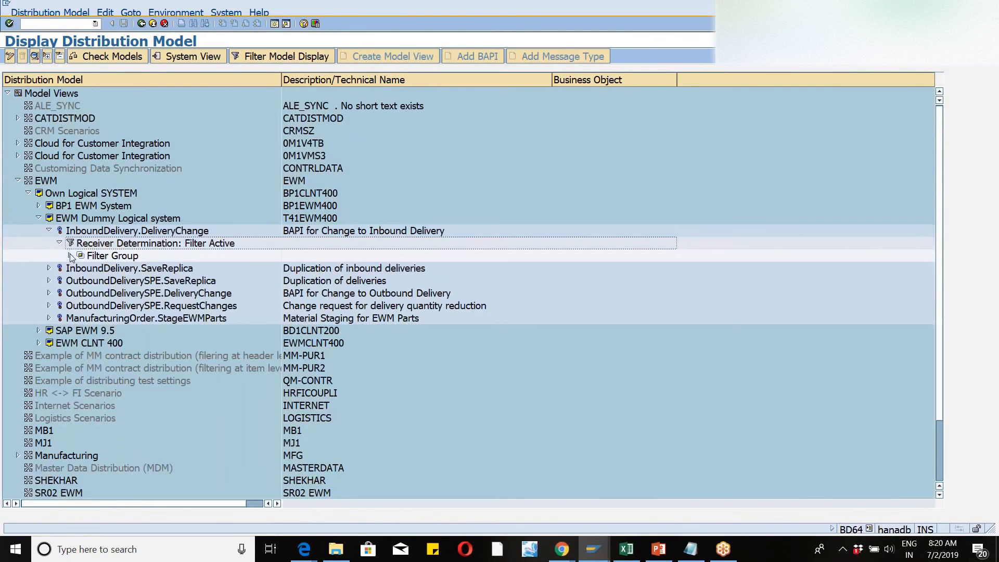
pyautogui.click(49, 230)
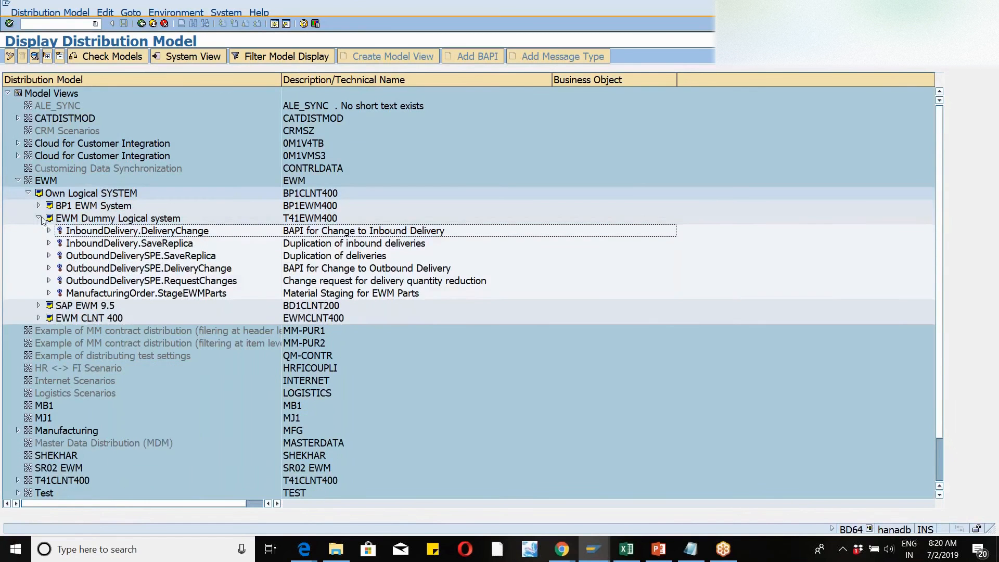
pyautogui.click(38, 219)
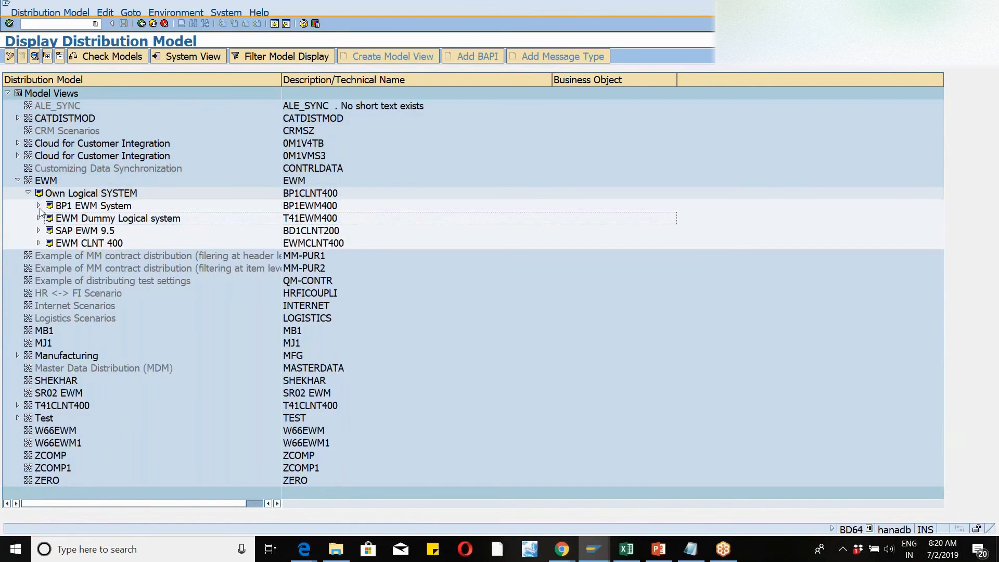
# Examine the warehouse number filter of InboundDelivery.SaveReplica under BP1 EWM System and collapse the branch.
pyautogui.click(39, 206)
pyautogui.click(49, 218)
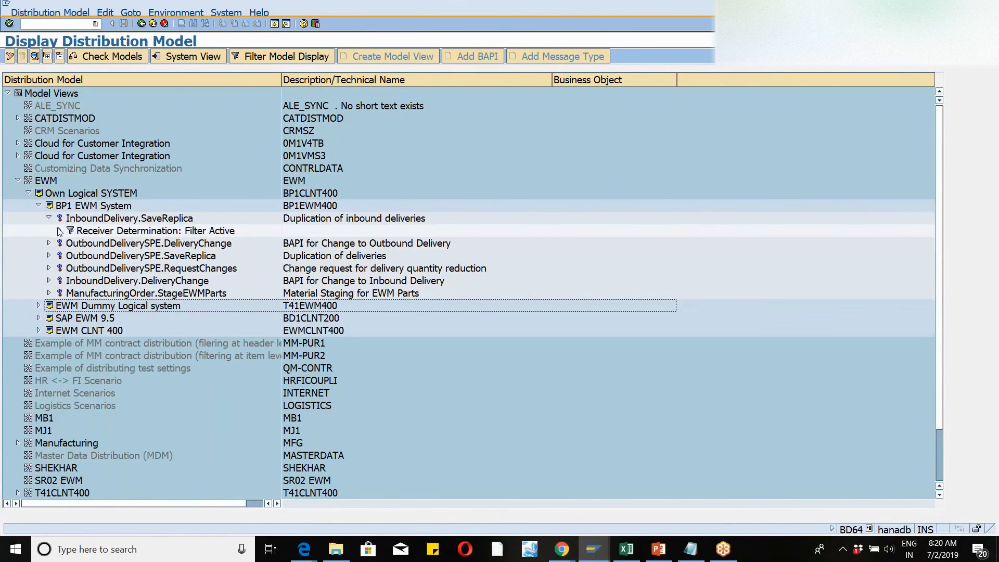
pyautogui.click(60, 231)
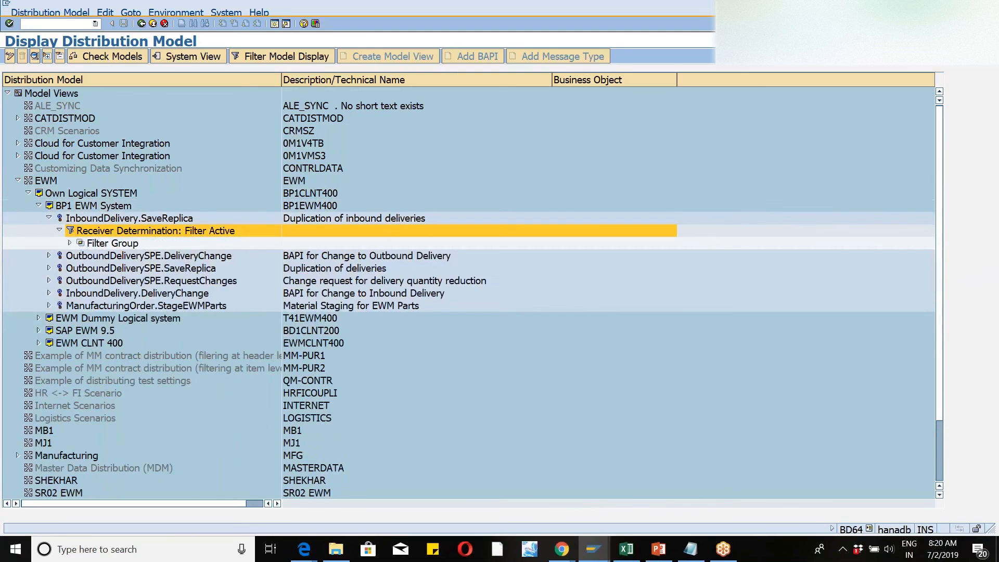
pyautogui.click(70, 243)
pyautogui.click(80, 255)
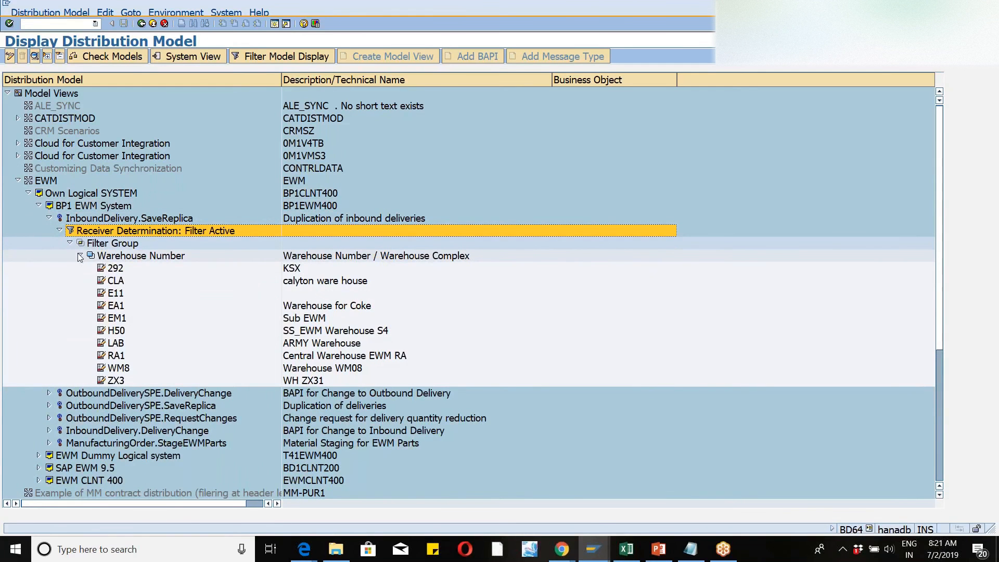
pyautogui.click(49, 218)
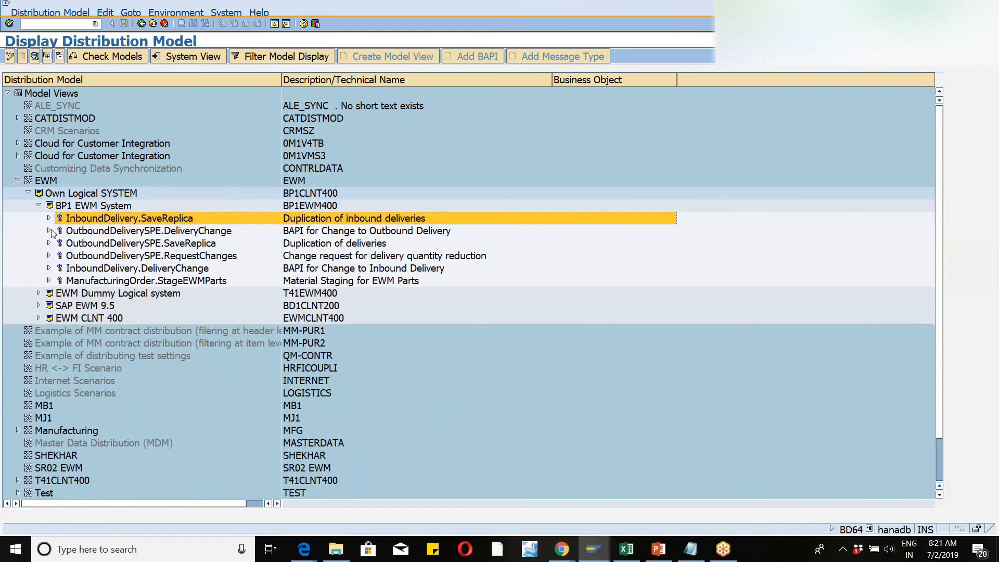
pyautogui.click(39, 207)
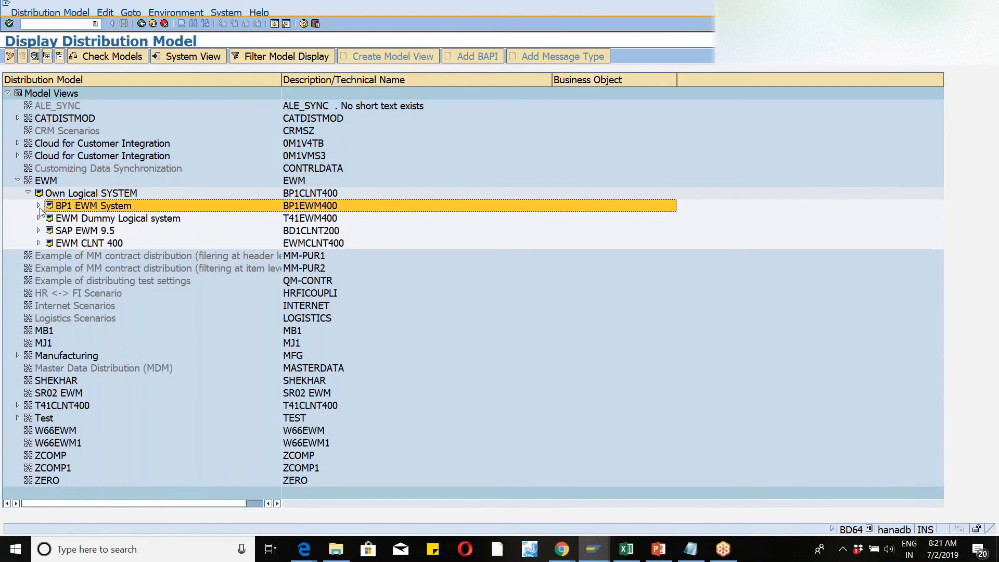
# Check the receiver determination of InboundDelivery.DeliveryChange under SAP EWM 9.5 and collapse the branch.
pyautogui.click(39, 230)
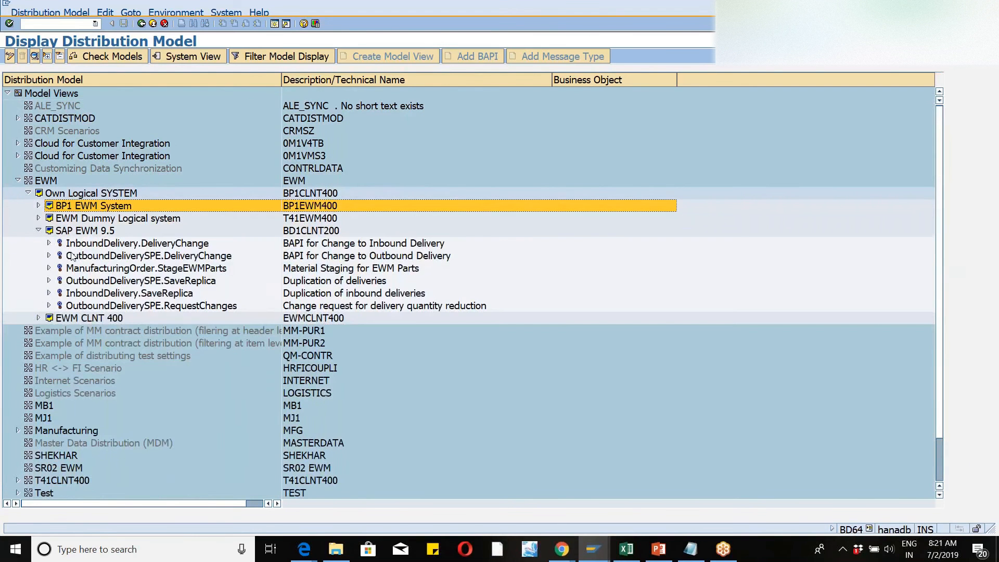
pyautogui.click(49, 243)
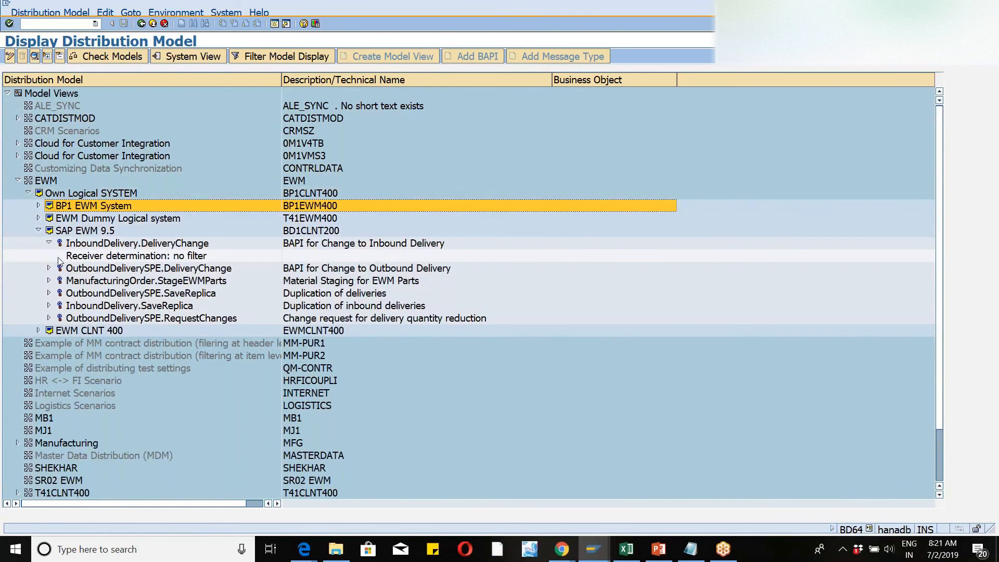
pyautogui.click(39, 231)
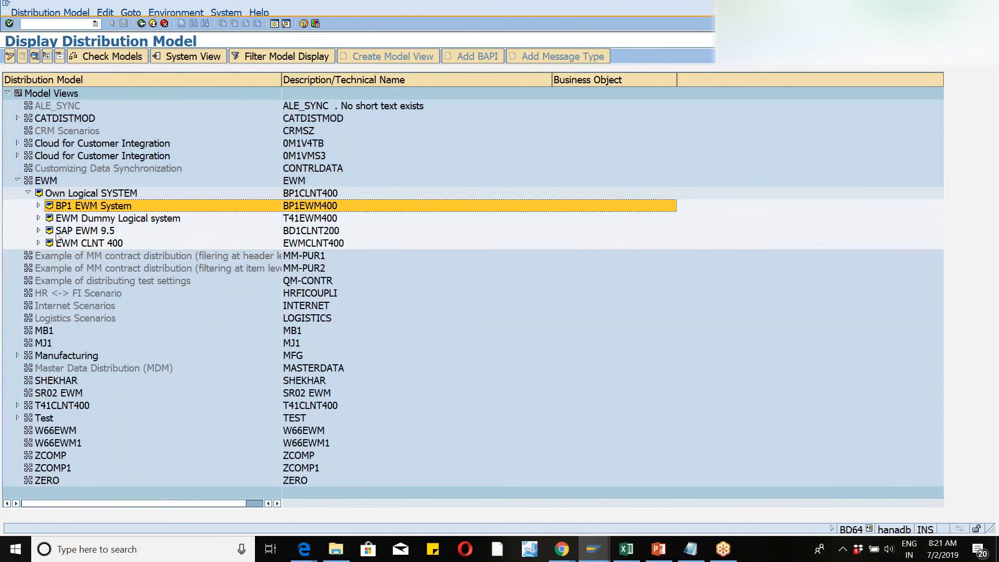
pyautogui.click(84, 233)
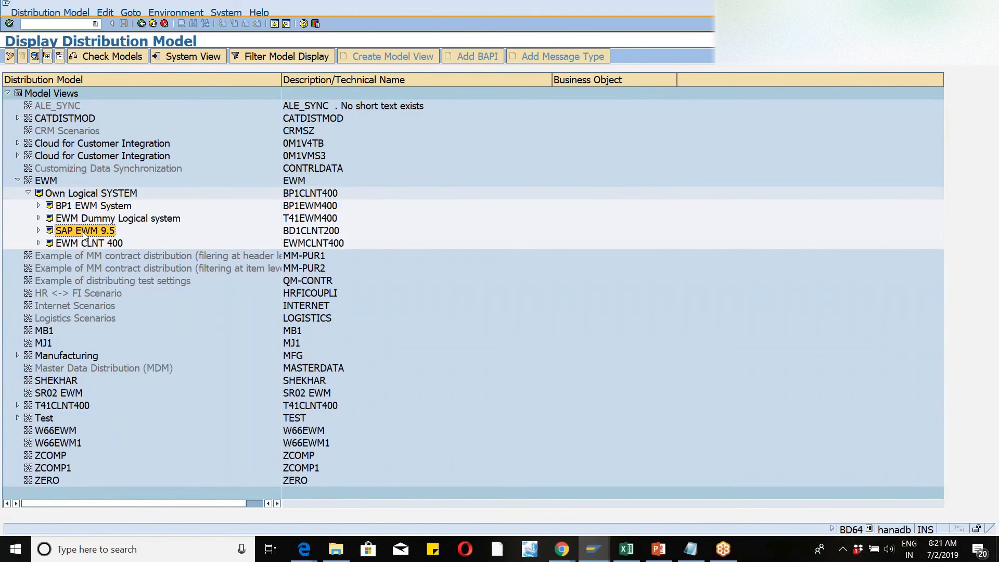
# Examine the warehouse number filter of OutboundDeliverySPE.RequestChanges under EWM CLNT 400 and collapse the branch.
pyautogui.click(38, 243)
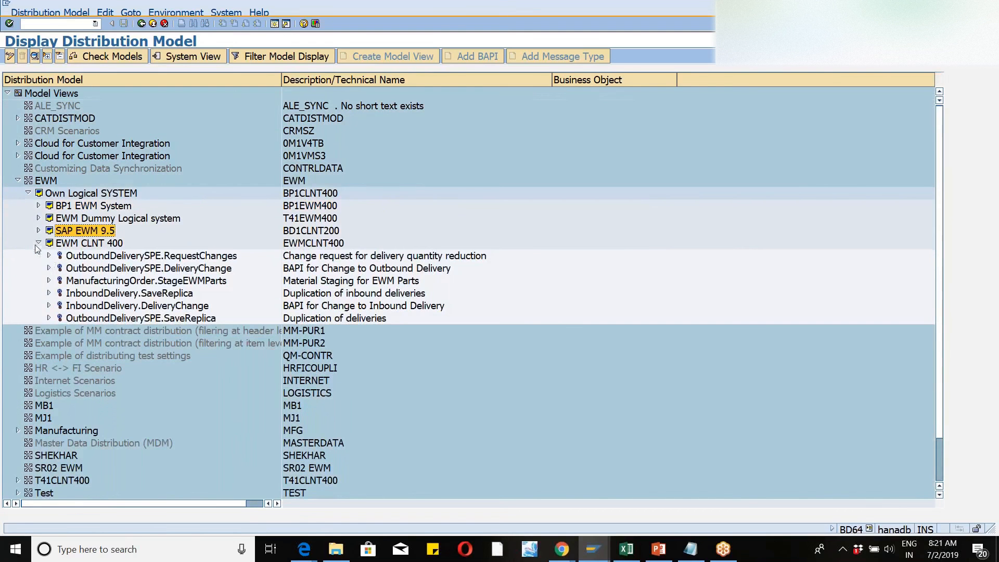
pyautogui.click(49, 256)
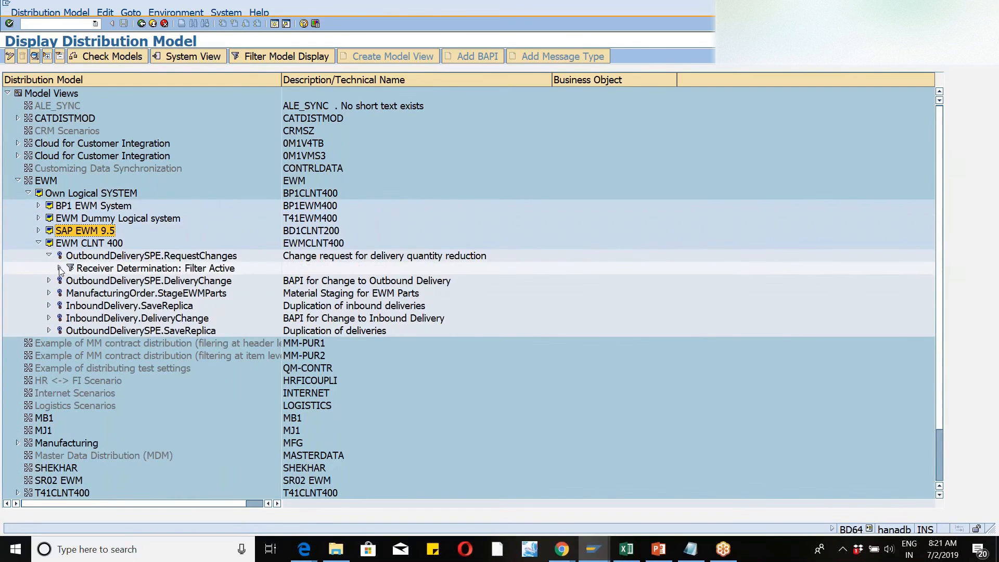
pyautogui.click(59, 268)
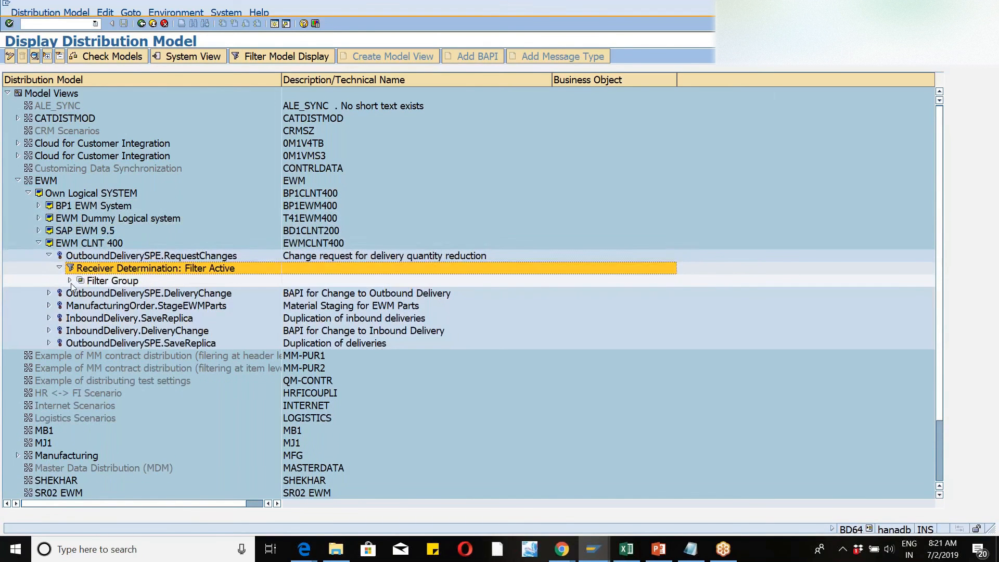
pyautogui.click(70, 281)
pyautogui.click(80, 293)
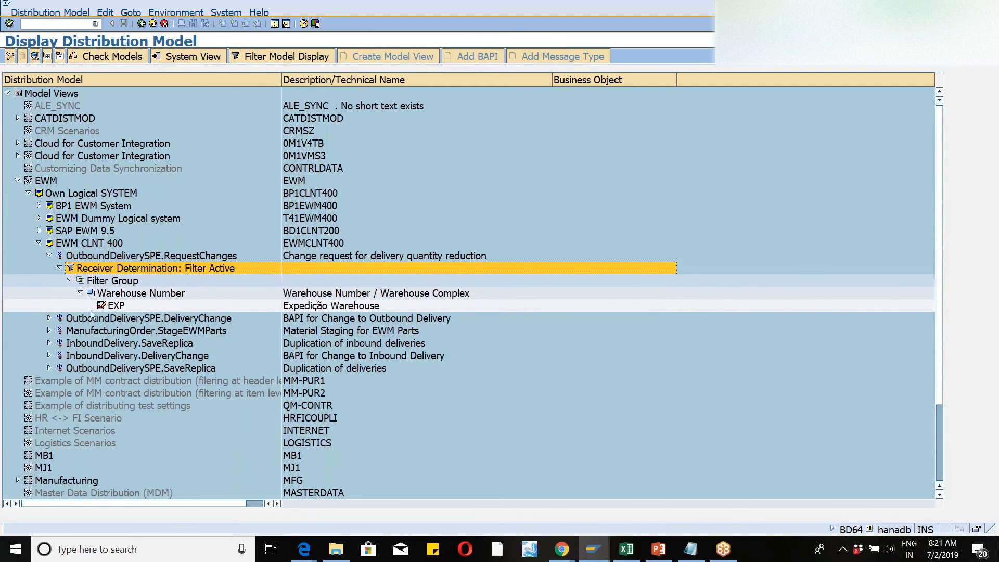
pyautogui.click(39, 243)
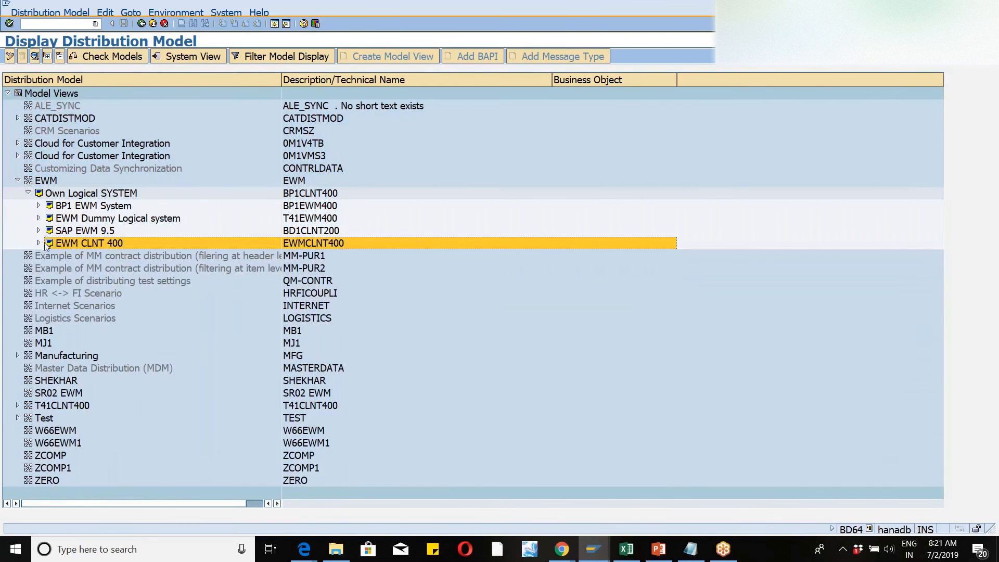
pyautogui.click(58, 244)
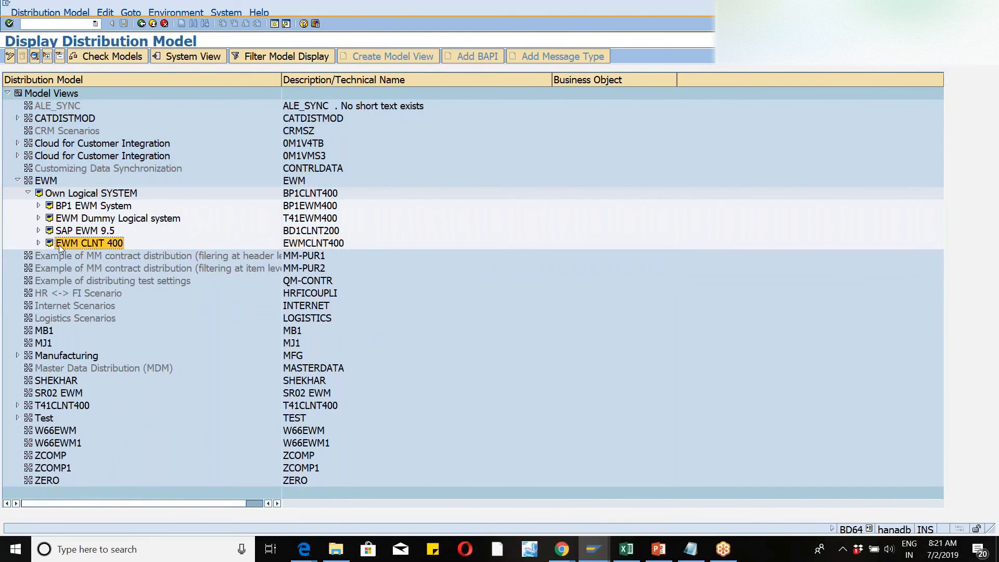
# Switch the distribution model to change mode, expand the EWM model view again and try to delete the receiver EWM CLNT 400.
pyautogui.click(11, 58)
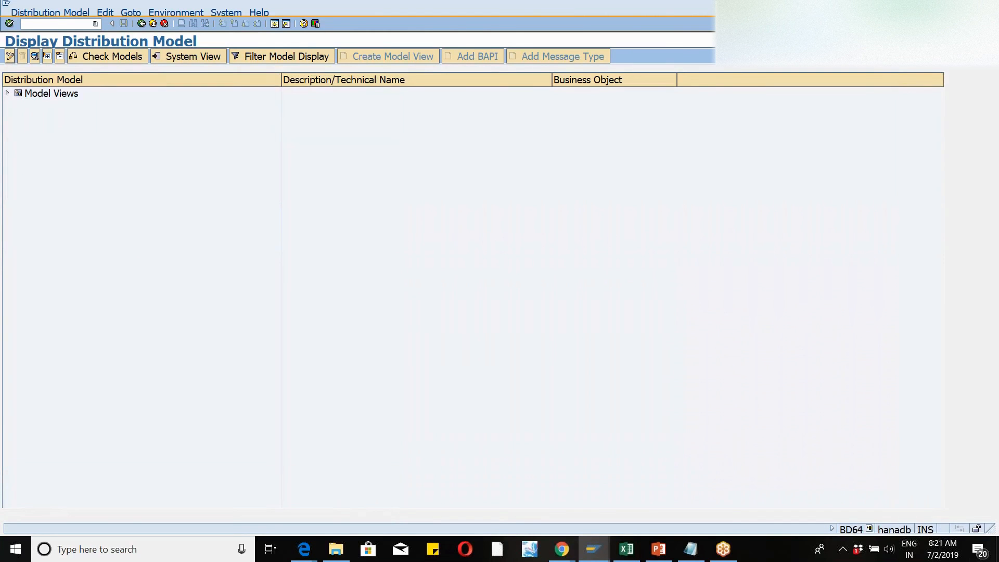
pyautogui.click(7, 94)
pyautogui.click(9, 56)
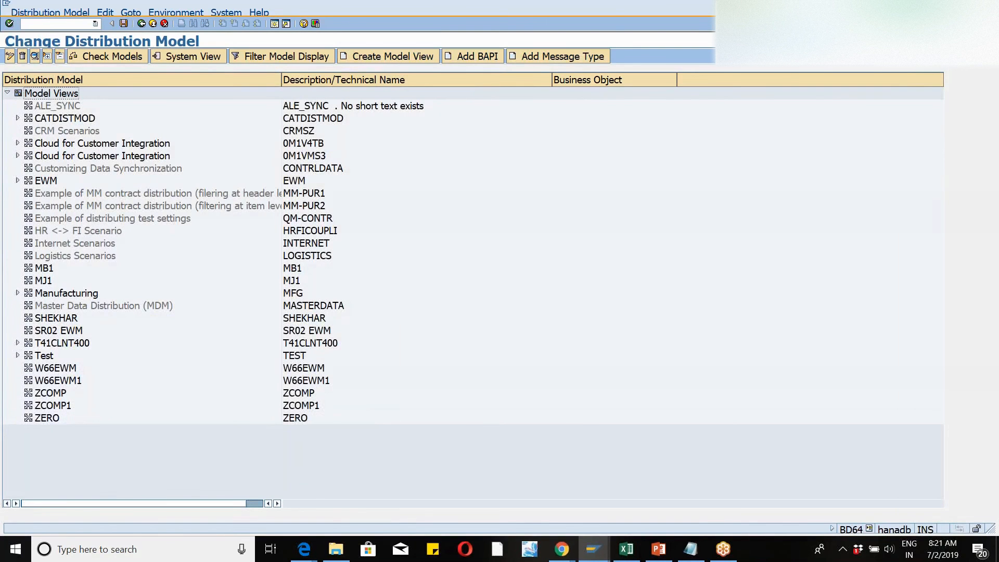
pyautogui.click(17, 181)
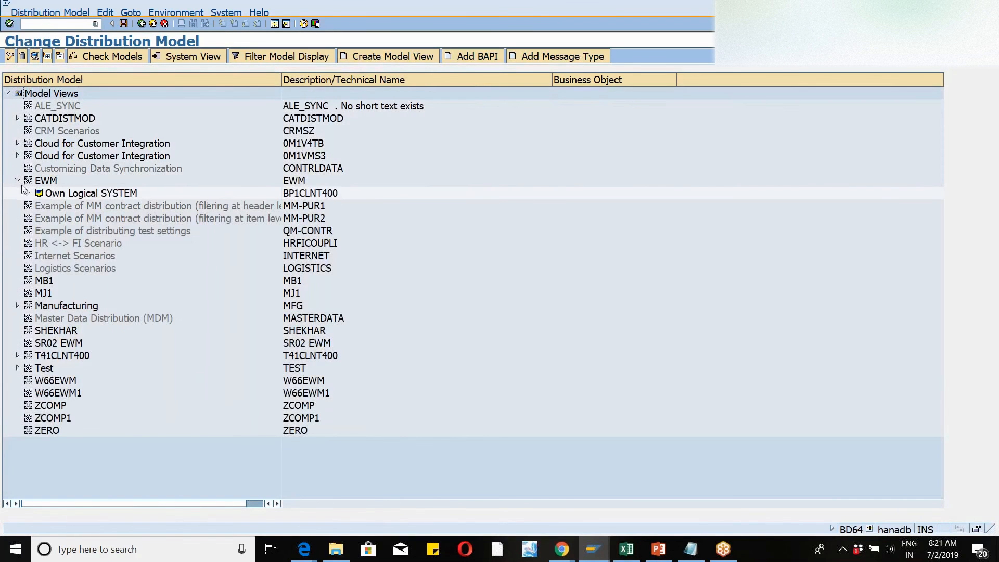
pyautogui.click(28, 194)
pyautogui.click(78, 243)
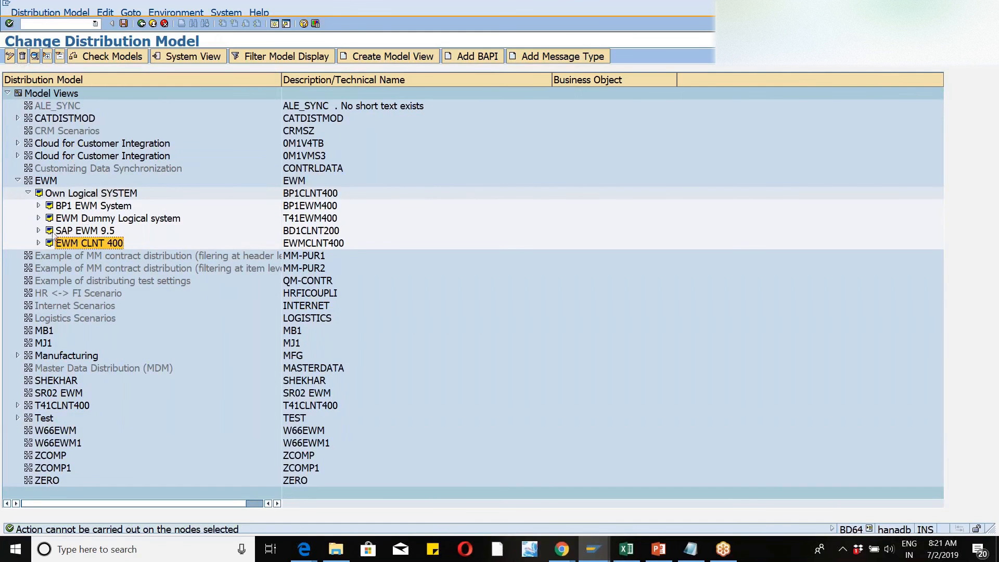
# Delete OutboundDeliverySPE.RequestChanges, OutboundDeliverySPE.DeliveryChange and ManufacturingOrder.StageEWMParts from the receiver EWM CLNT 400 in the EWM model view.
pyautogui.click(39, 243)
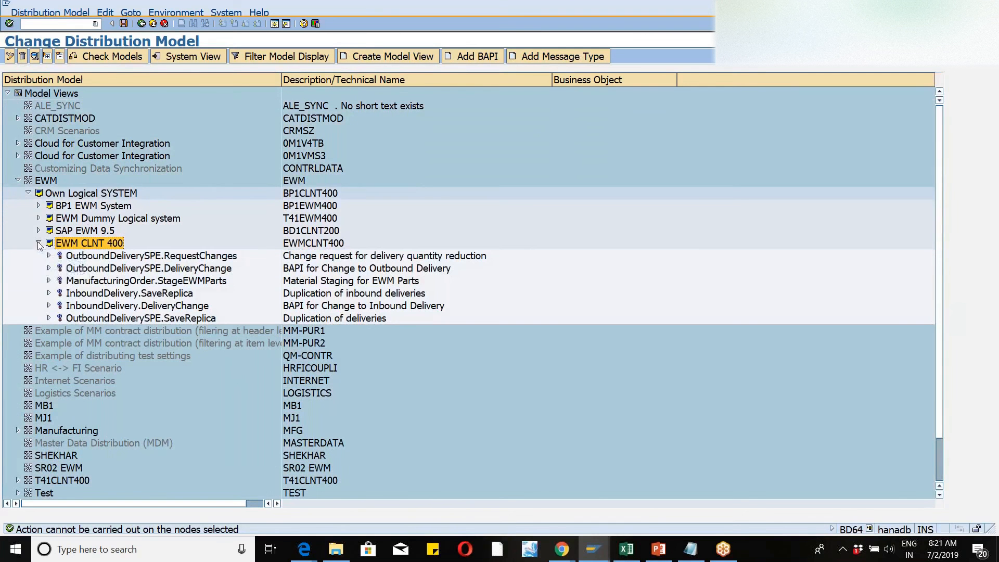
pyautogui.click(82, 256)
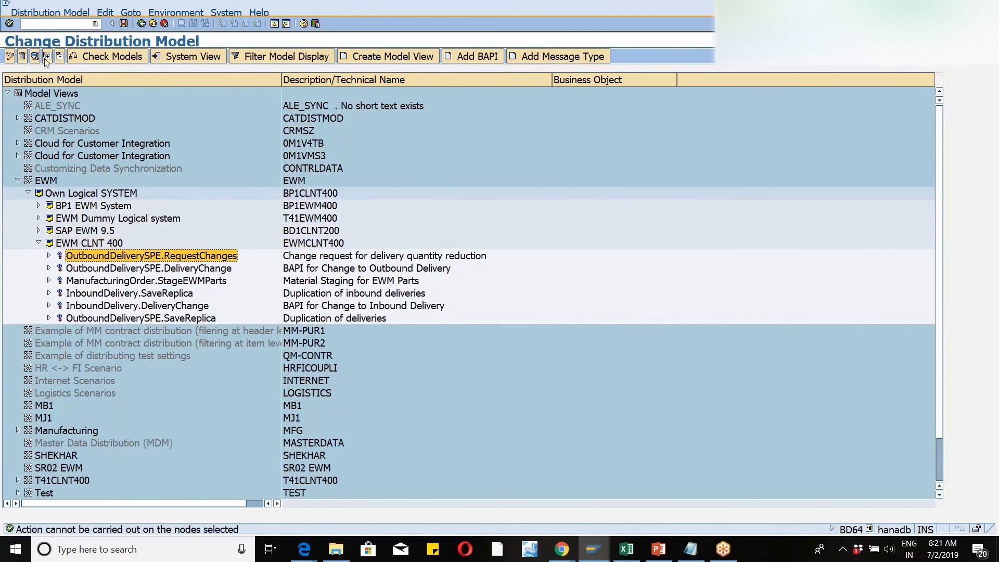
pyautogui.click(22, 57)
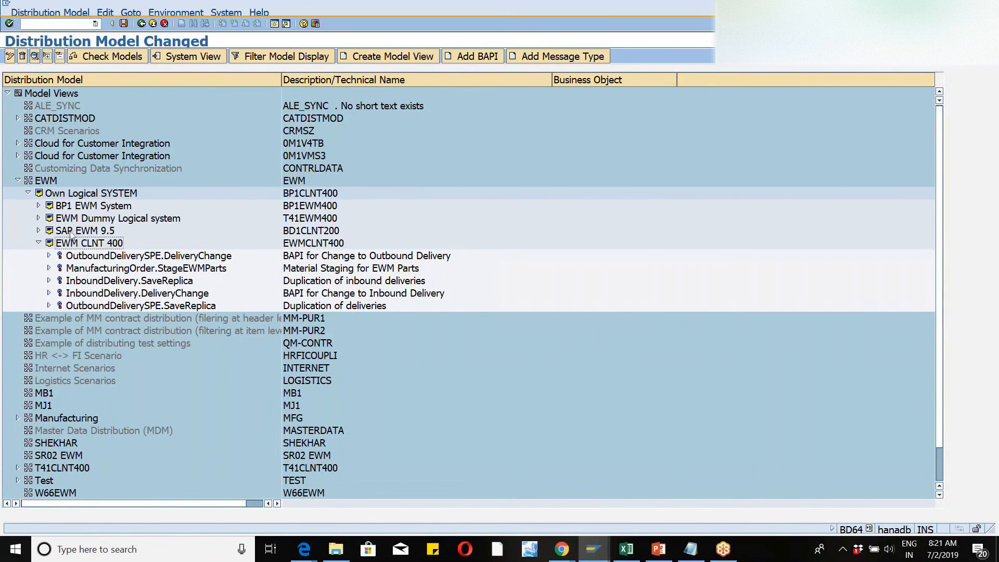
pyautogui.click(96, 256)
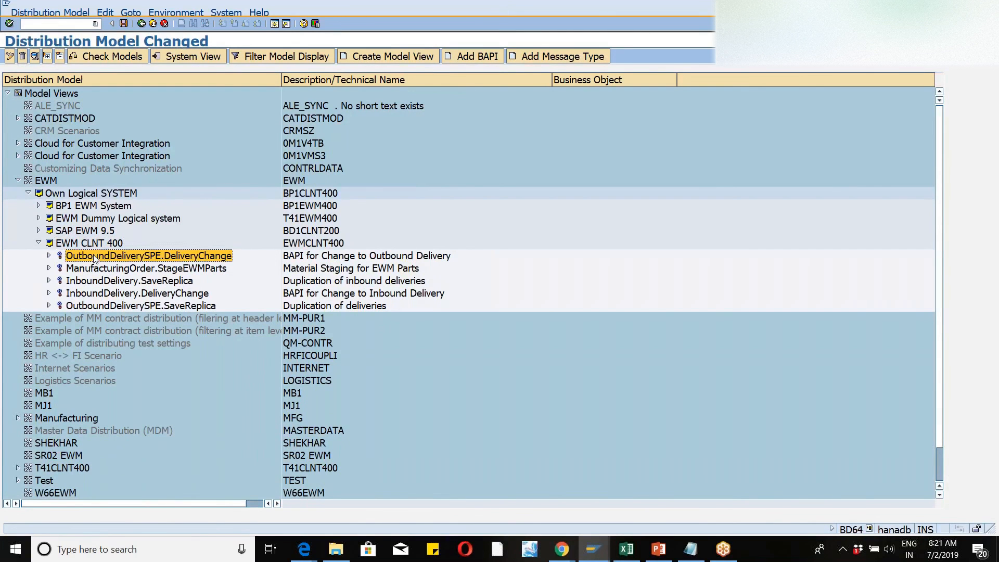
pyautogui.click(22, 60)
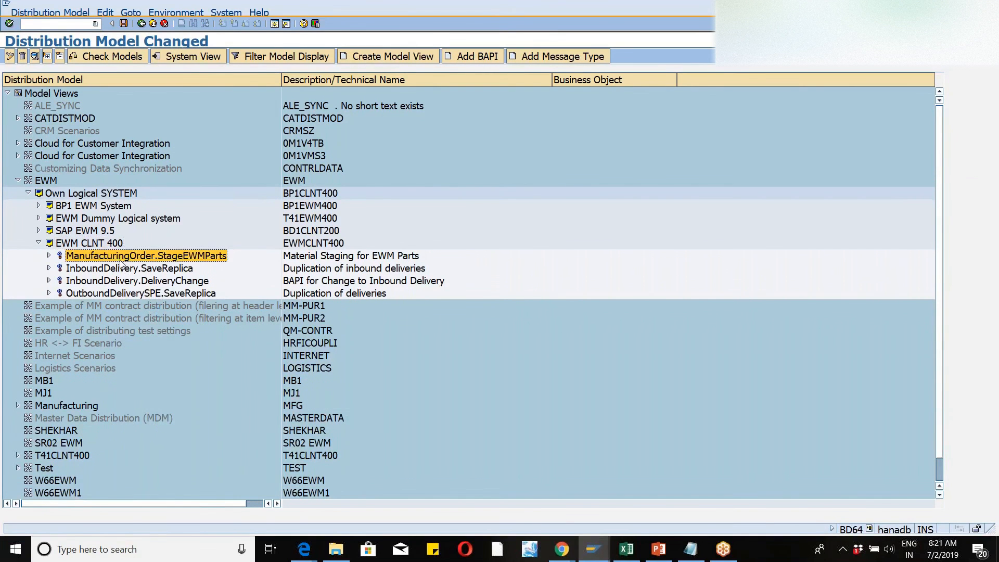
pyautogui.click(25, 58)
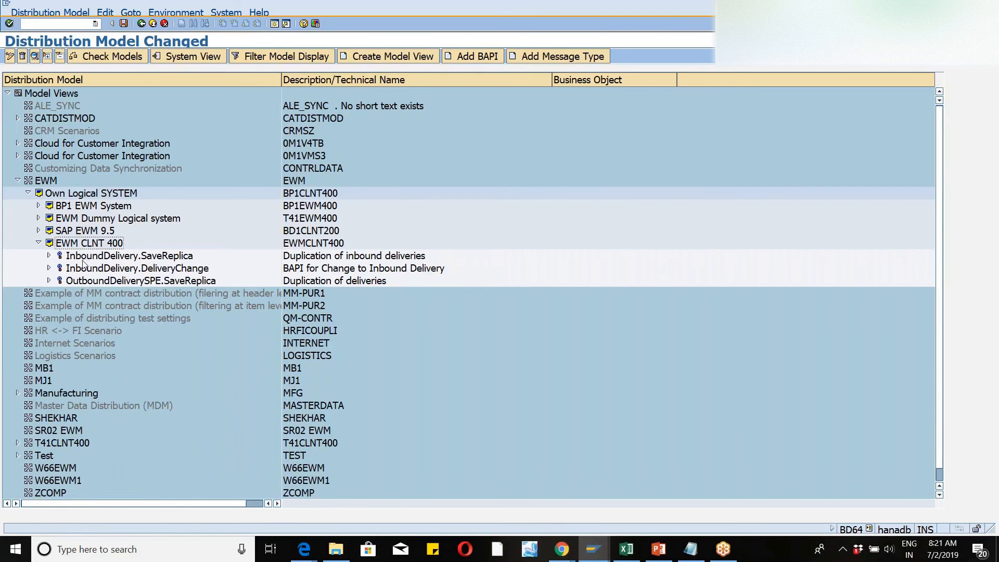
# Delete the remaining methods InboundDelivery.SaveReplica, InboundDelivery.DeliveryChange and OutboundDeliverySPE.SaveReplica from the receiver EWM CLNT 400.
pyautogui.click(83, 259)
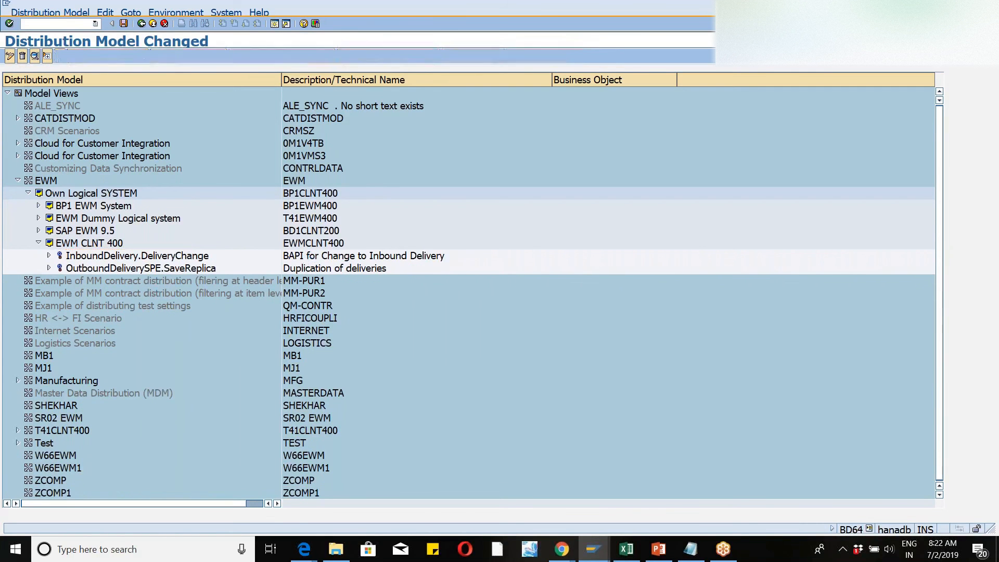
pyautogui.click(104, 257)
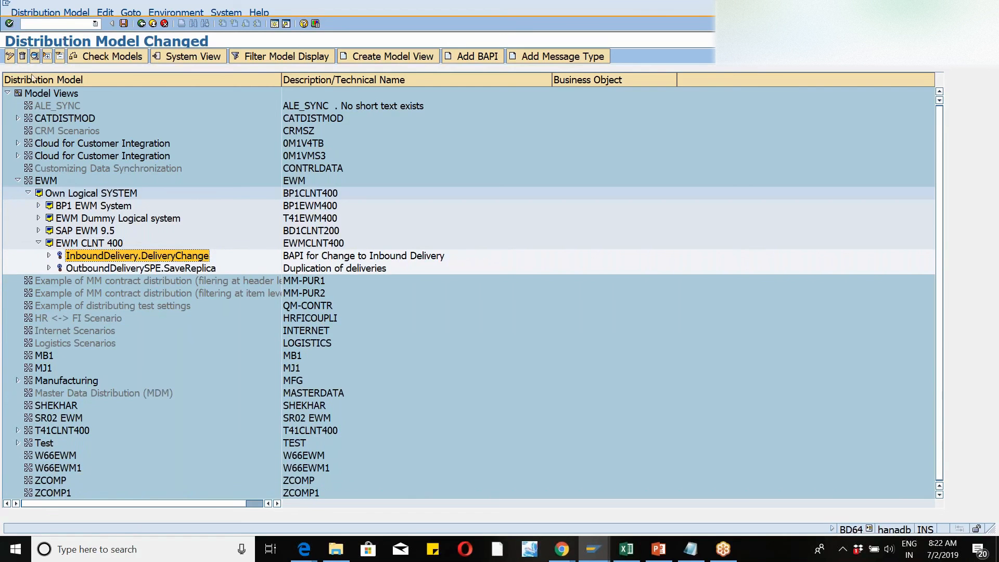
pyautogui.click(21, 59)
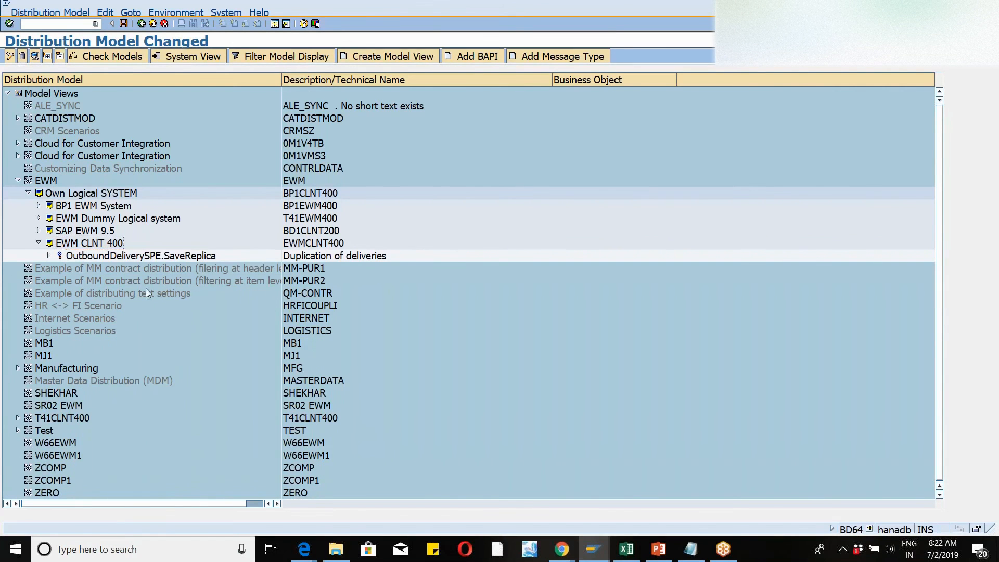
pyautogui.click(104, 257)
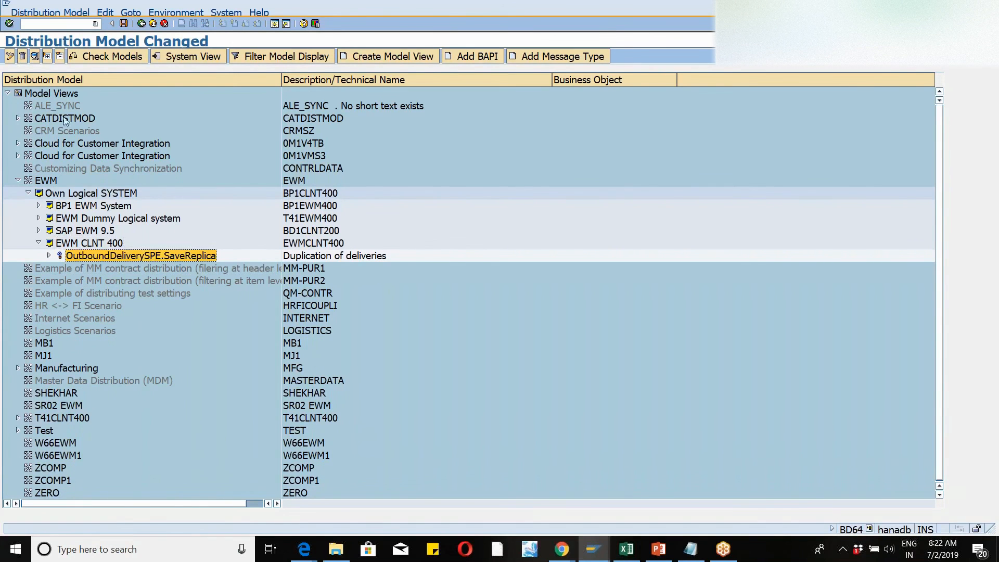
pyautogui.click(23, 57)
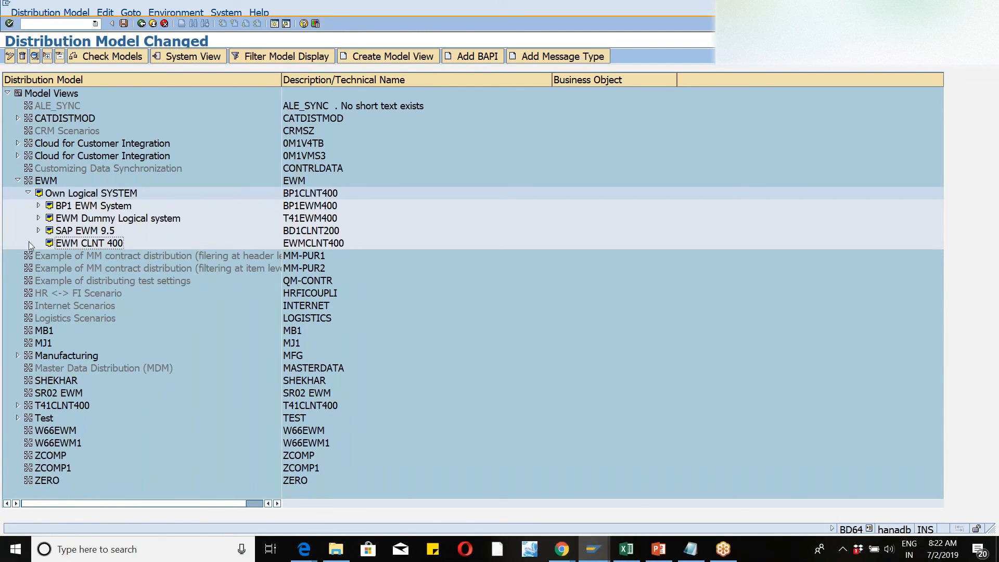
# Try to delete the emptied receiver EWM CLNT 400 and save the distribution model.
pyautogui.click(86, 244)
pyautogui.click(23, 58)
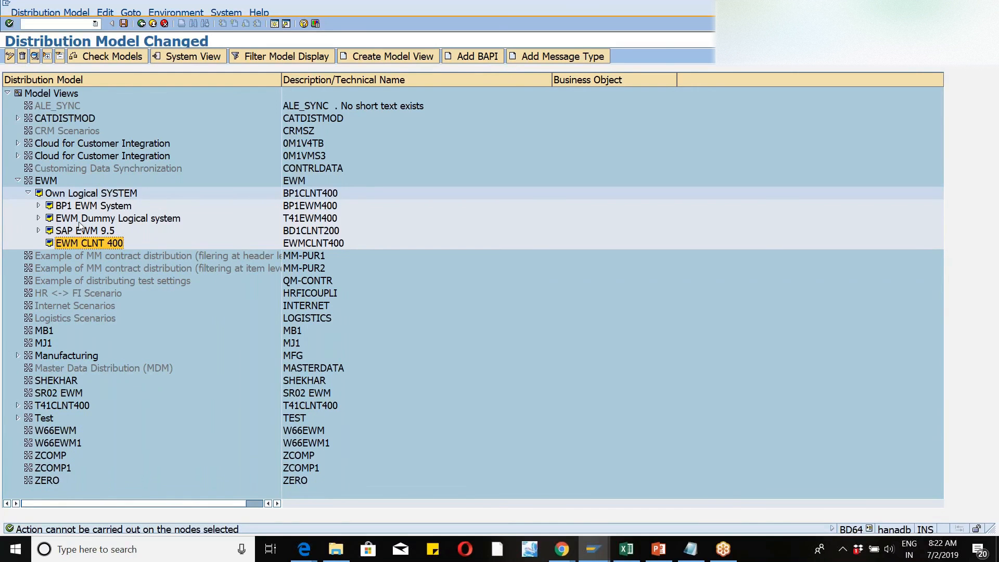
pyautogui.click(38, 219)
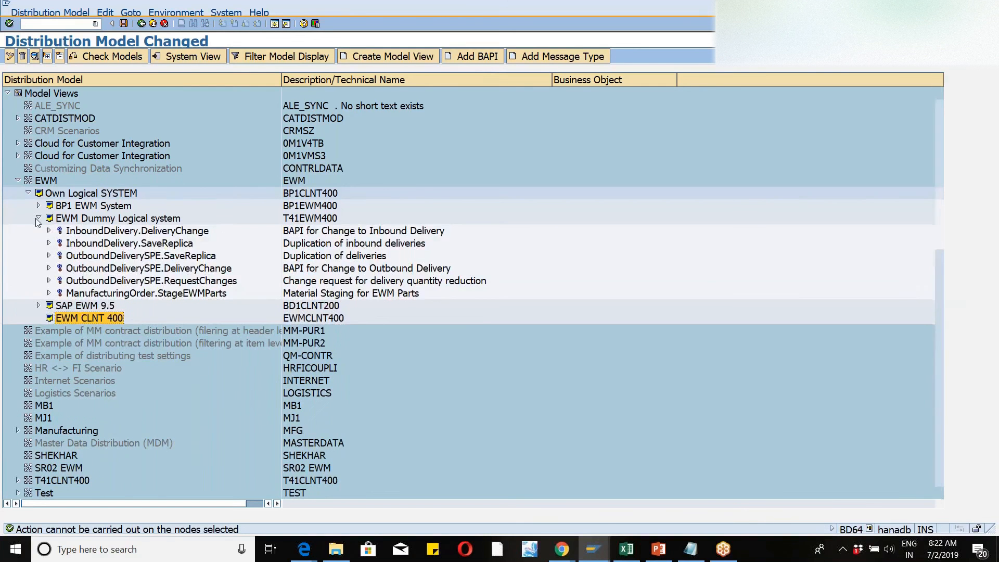
pyautogui.click(38, 219)
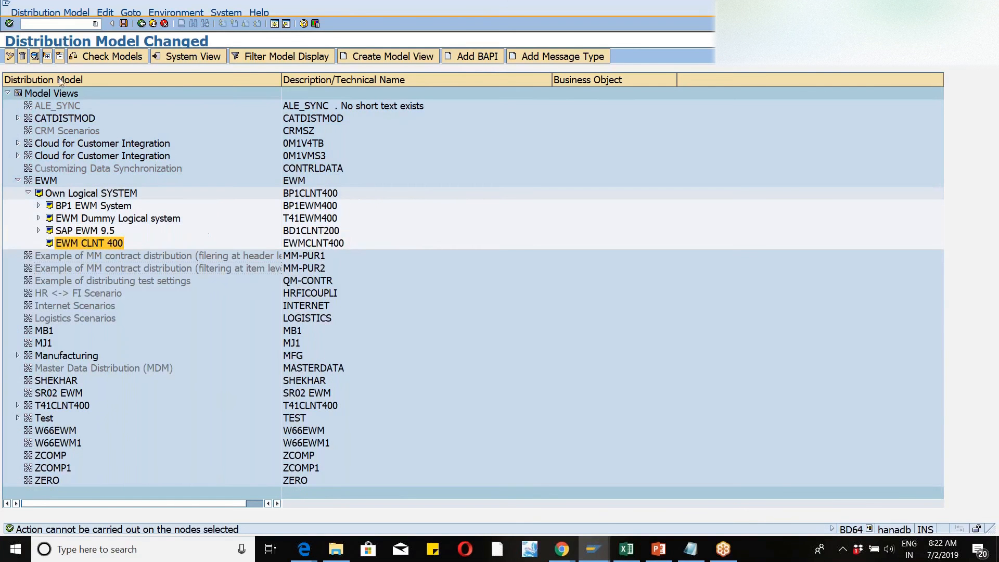
pyautogui.click(124, 24)
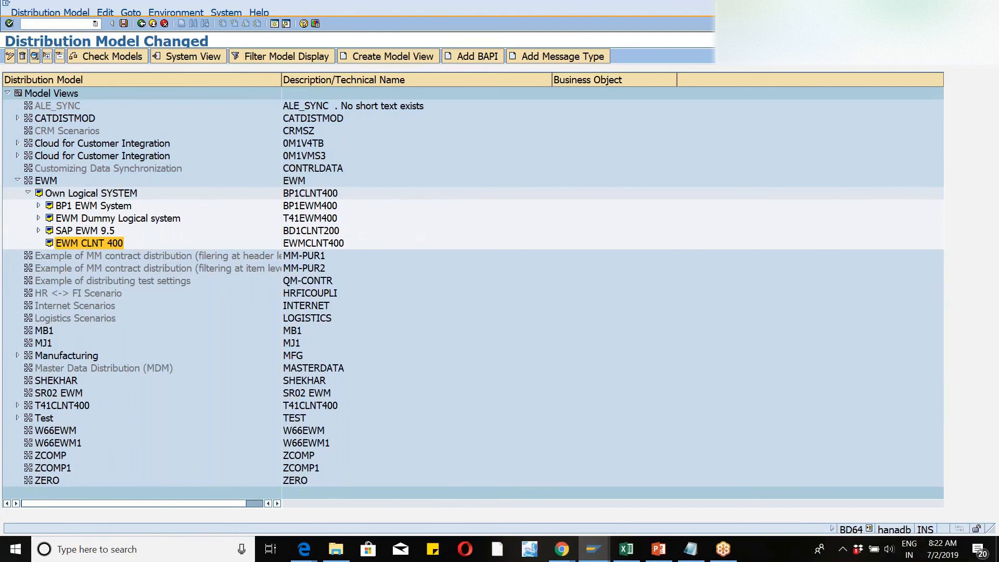
# Review the ERP to EWM distribution model entries of warehouse number W46 in transaction /SPE/OL19, and exit the transaction.
pyautogui.click(54, 26)
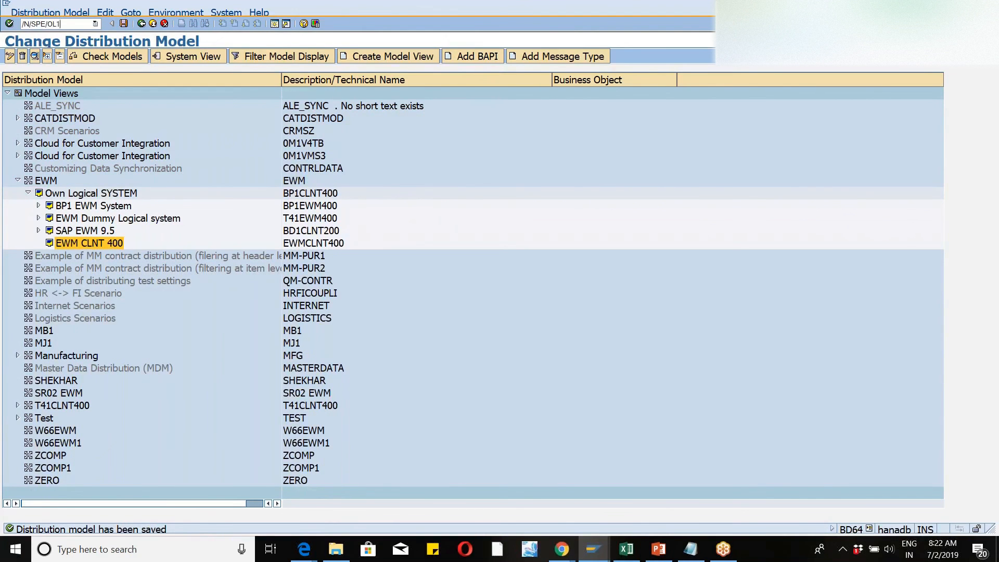
pyautogui.press('Return')
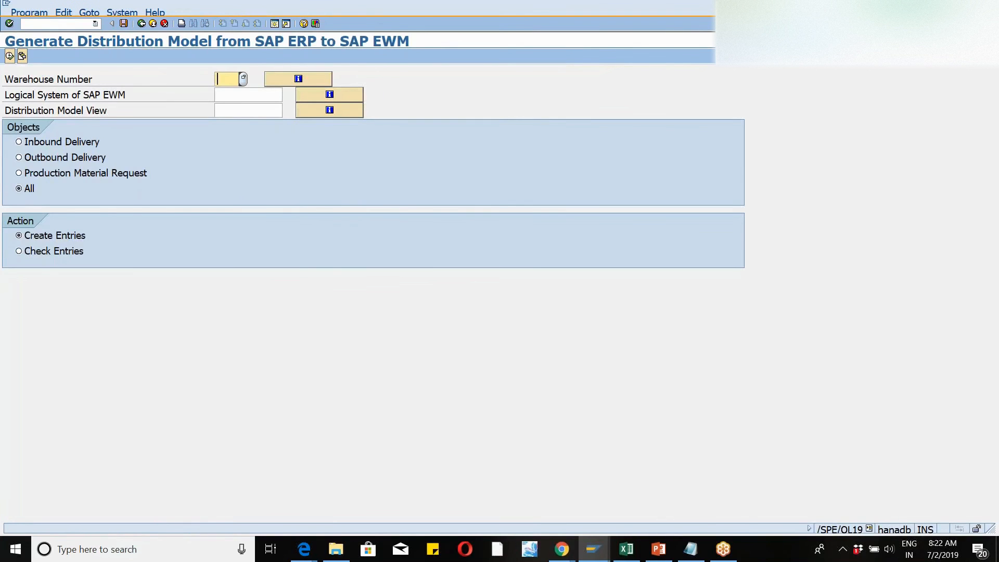
pyautogui.write('W46')
pyautogui.press('F8')
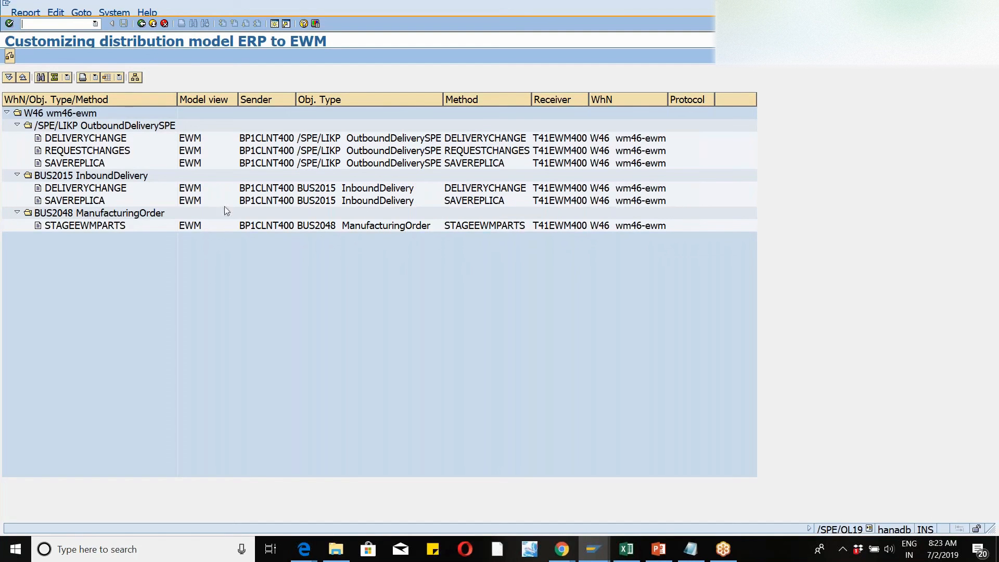
pyautogui.click(141, 23)
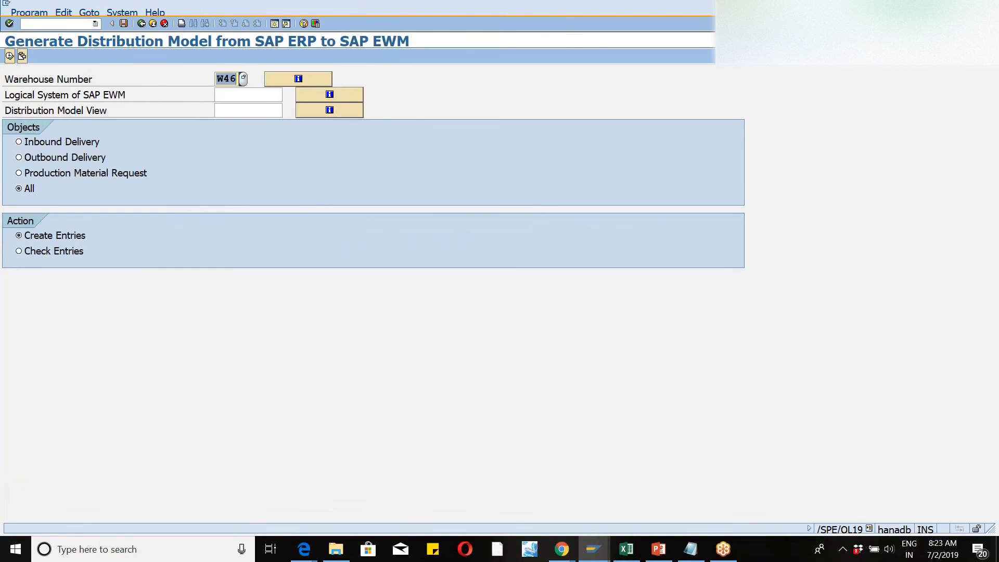
pyautogui.click(50, 24)
pyautogui.click(151, 30)
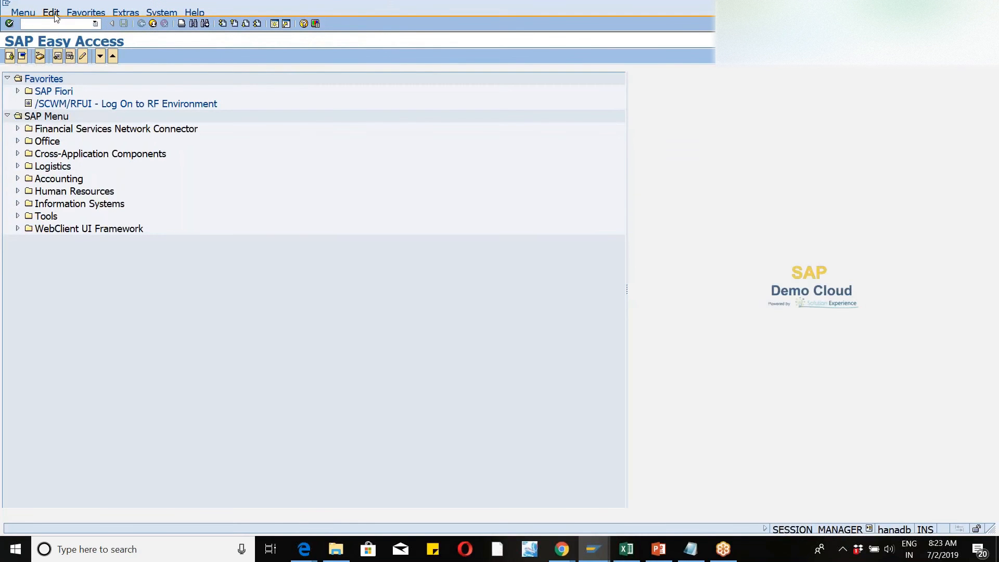
# Start creating an inbound delivery in transaction VL31N for the proposed purchase order and delivery date.
pyautogui.hotkey('alt', 'Tab')
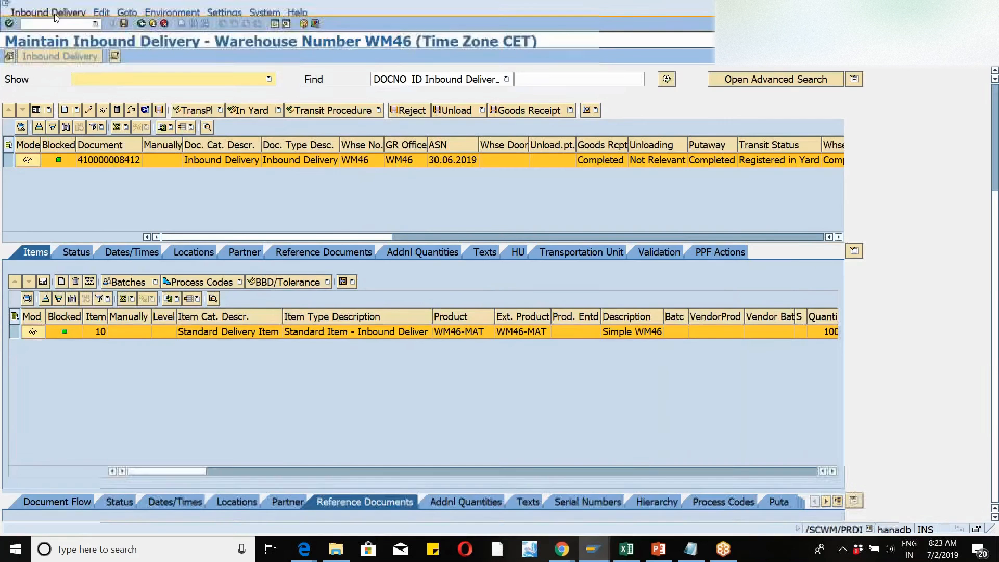
pyautogui.hotkey('alt', 'Tab')
pyautogui.write('/NVL31N')
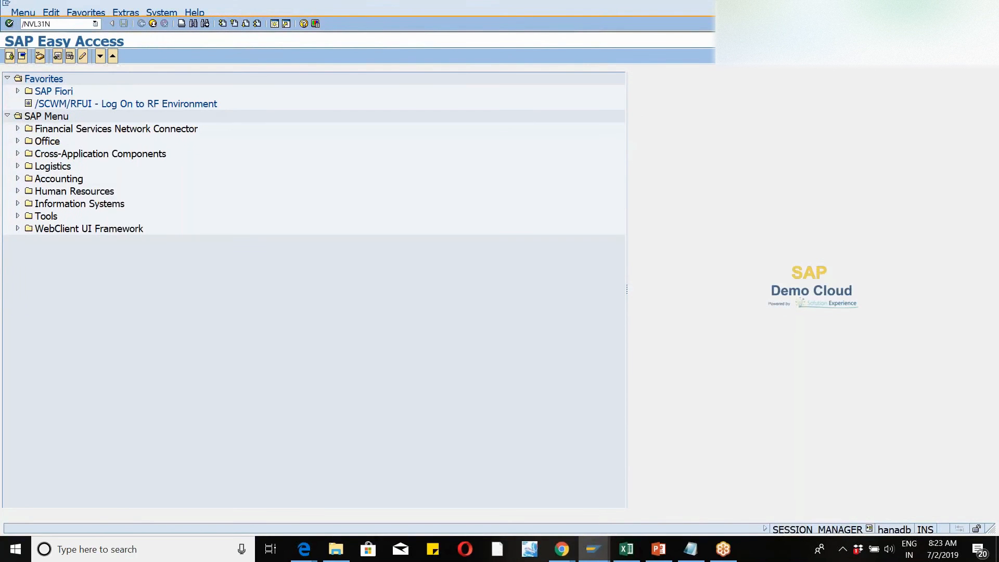
pyautogui.press('Return')
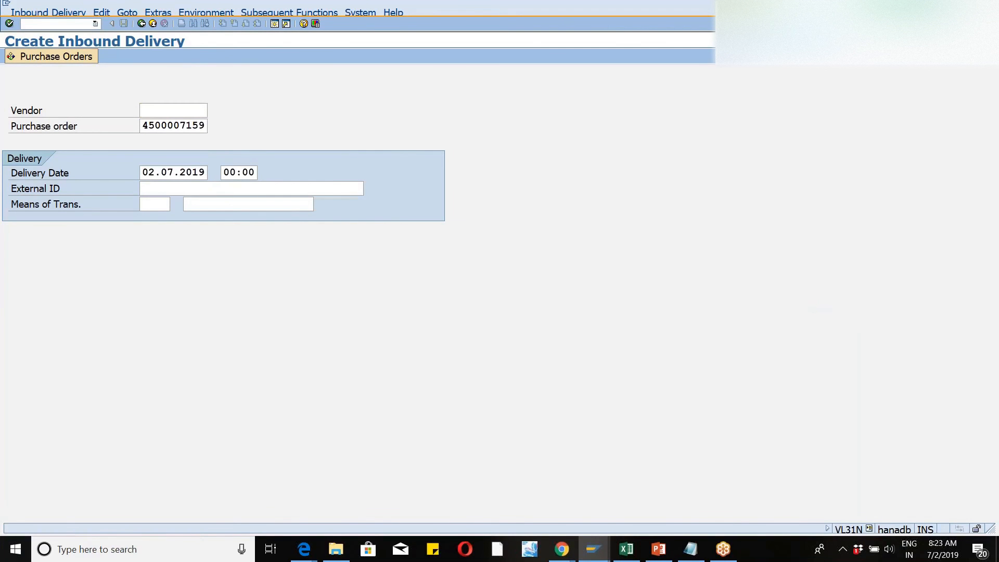
pyautogui.press('Return')
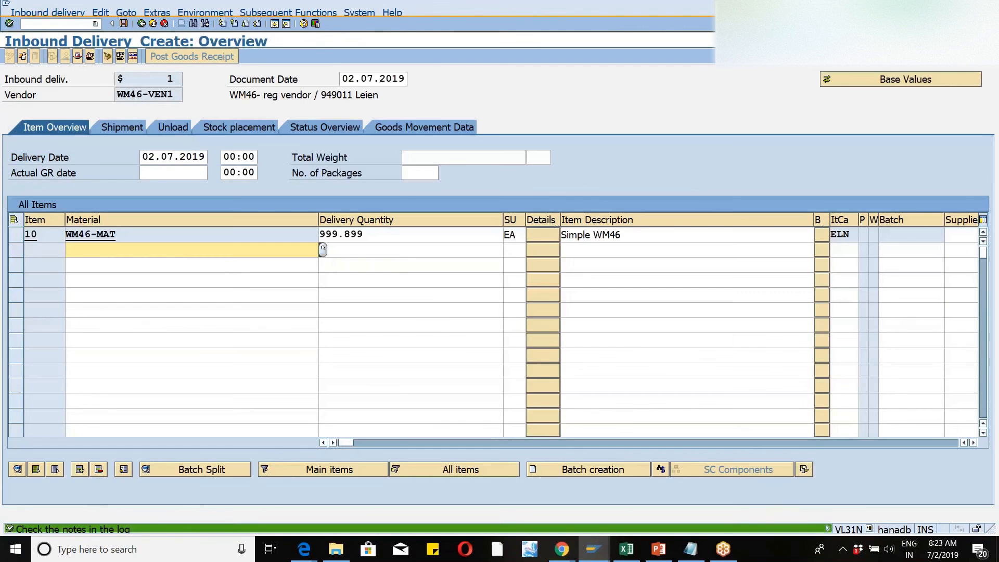
# Set the delivery quantity of material WM46-MAT to 10 EA and try to save the inbound delivery.
pyautogui.click(362, 234)
pyautogui.press('BackSpace')
pyautogui.press('BackSpace')
pyautogui.press('BackSpace')
pyautogui.press('BackSpace')
pyautogui.press('BackSpace')
pyautogui.press('BackSpace')
pyautogui.press('BackSpace')
pyautogui.write('10')
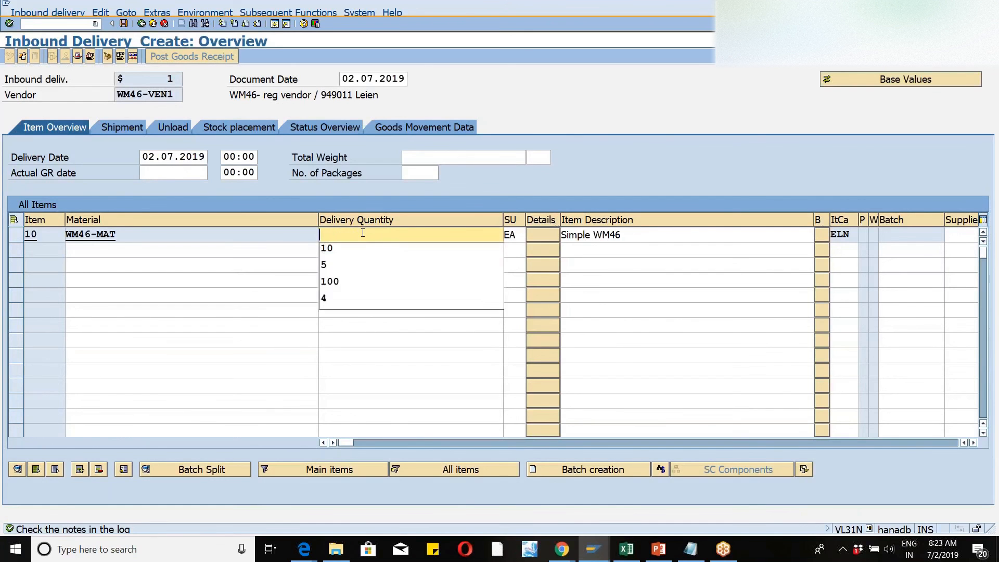
pyautogui.press('Return')
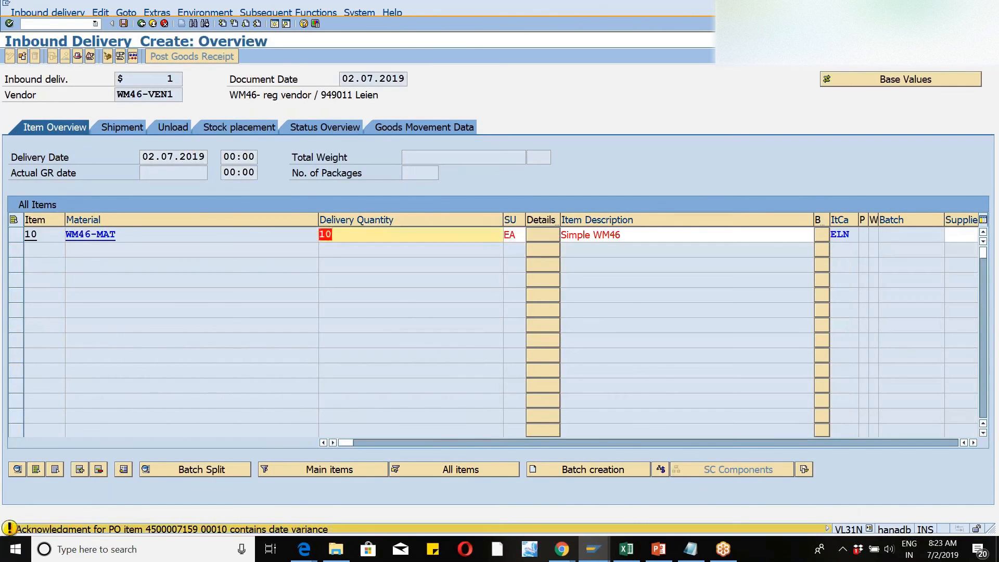
pyautogui.press('Return')
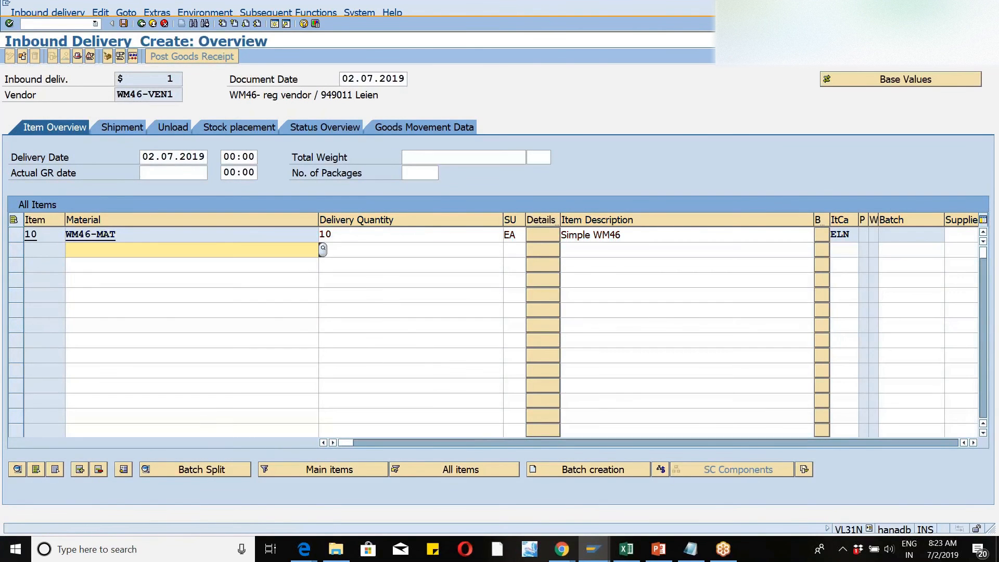
pyautogui.click(123, 25)
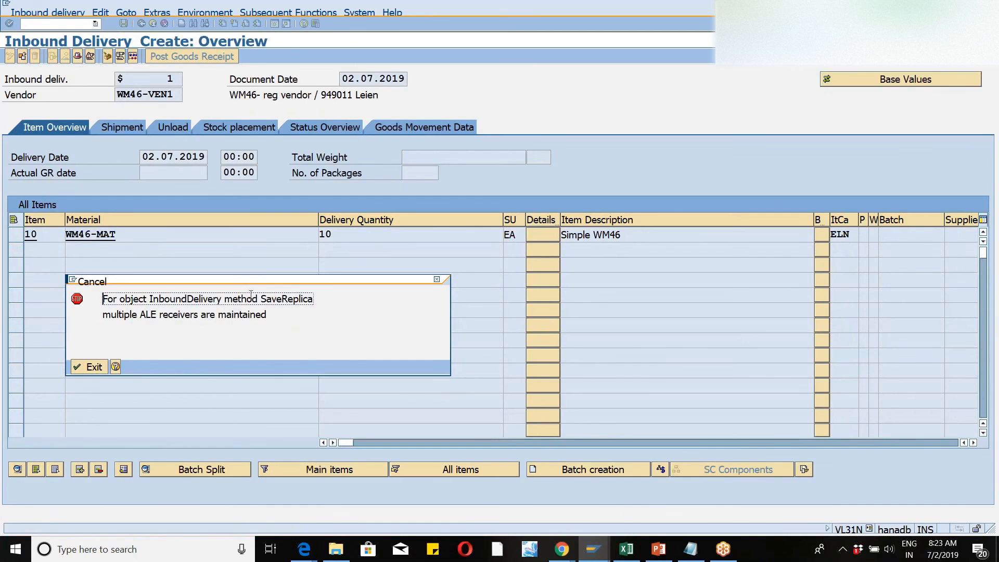
# Read the long text of the InboundDelivery SaveReplica error message and close the message.
pyautogui.click(118, 368)
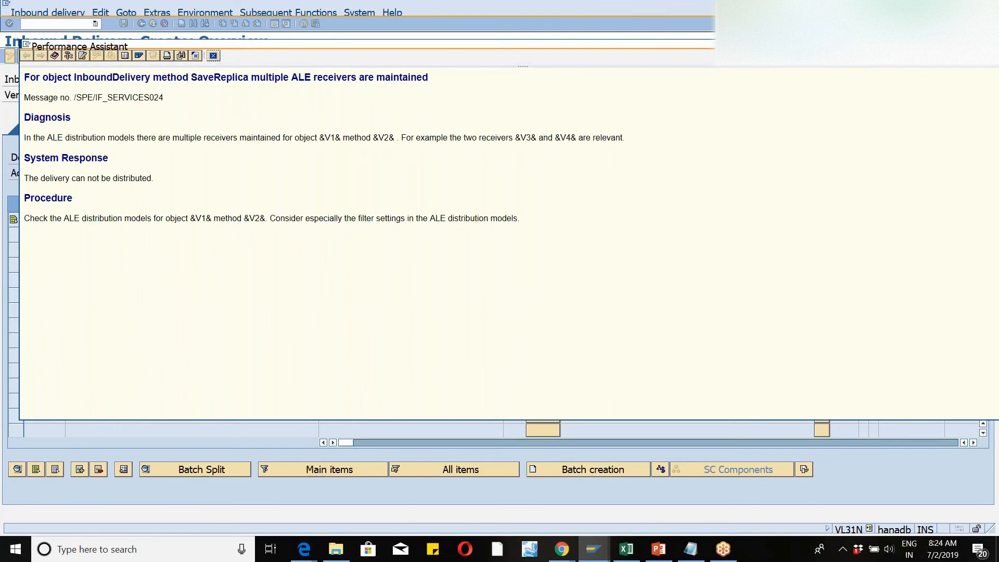
pyautogui.click(214, 55)
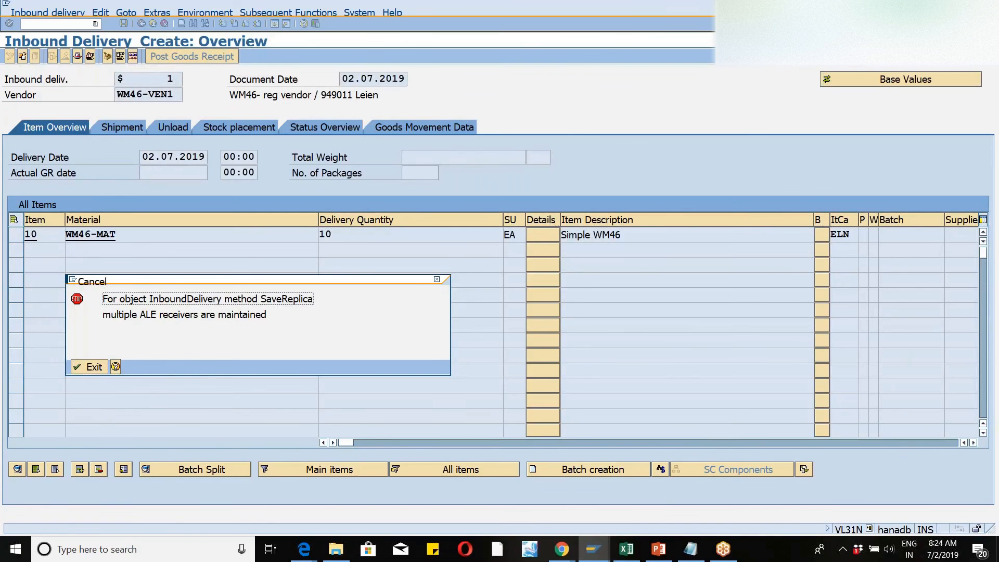
pyautogui.click(437, 281)
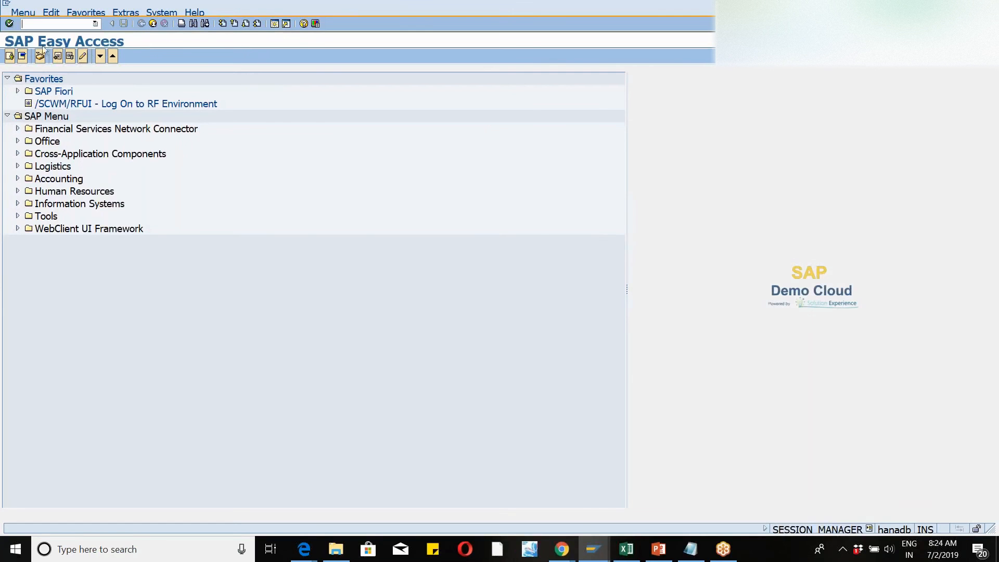
pyautogui.hotkey('alt', 'Tab')
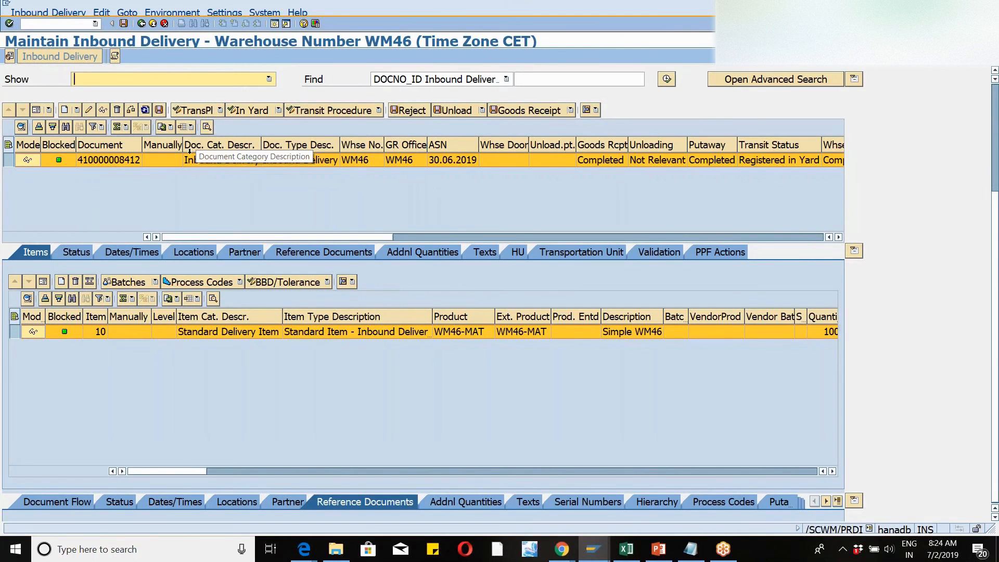
pyautogui.hotkey('alt', 'Tab')
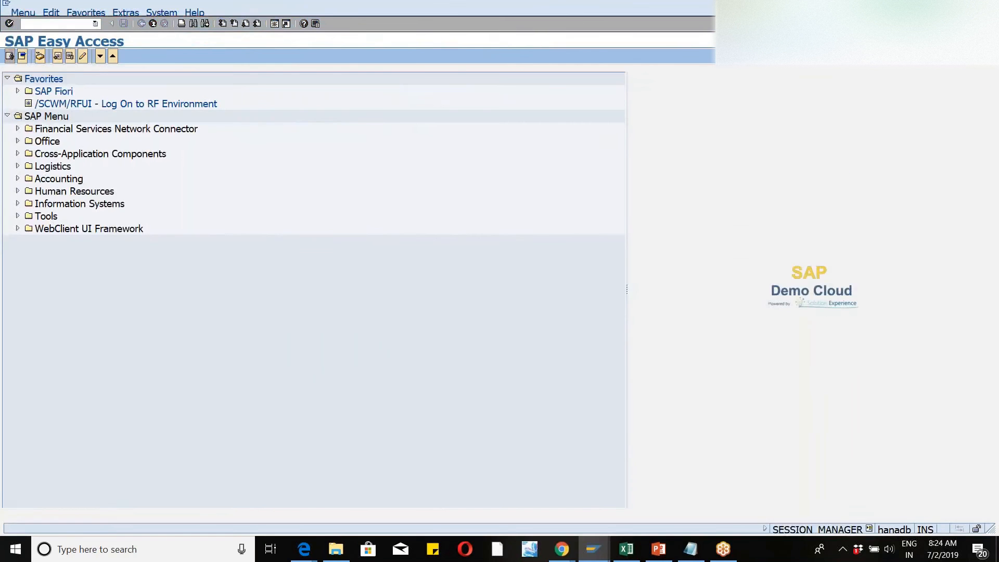
pyautogui.hotkey('alt', 'Tab')
pyautogui.hotkey('alt', 'Tab')
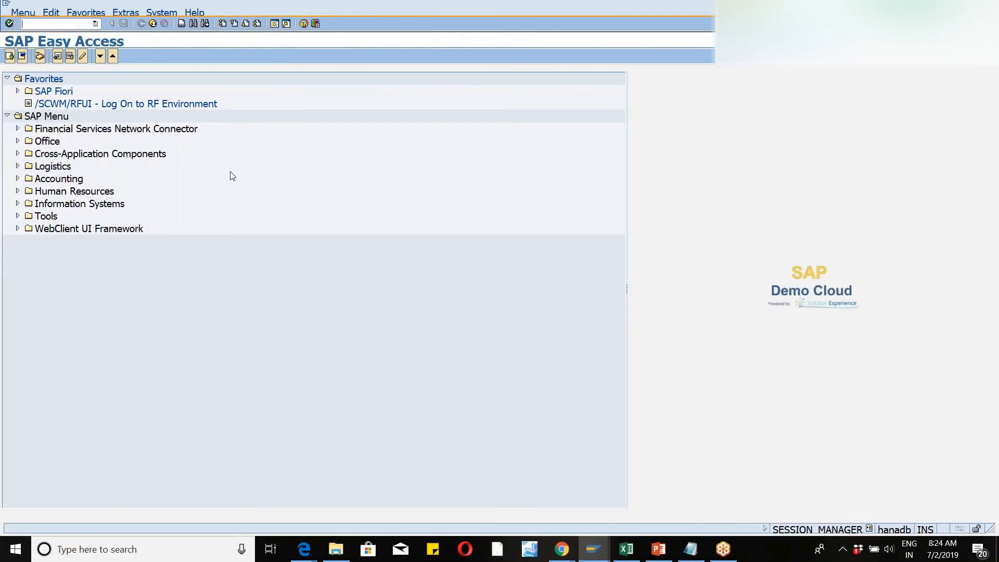
# Open the assignment of RFC destinations for synchronous method calls in transaction BD97.
pyautogui.write('S')
pyautogui.press('BackSpace')
pyautogui.write('/NSCWM')
pyautogui.press('BackSpace')
pyautogui.press('BackSpace')
pyautogui.press('BackSpace')
pyautogui.press('BackSpace')
pyautogui.press('BackSpace')
pyautogui.press('BackSpace')
pyautogui.write('BAPI')
pyautogui.press('Return')
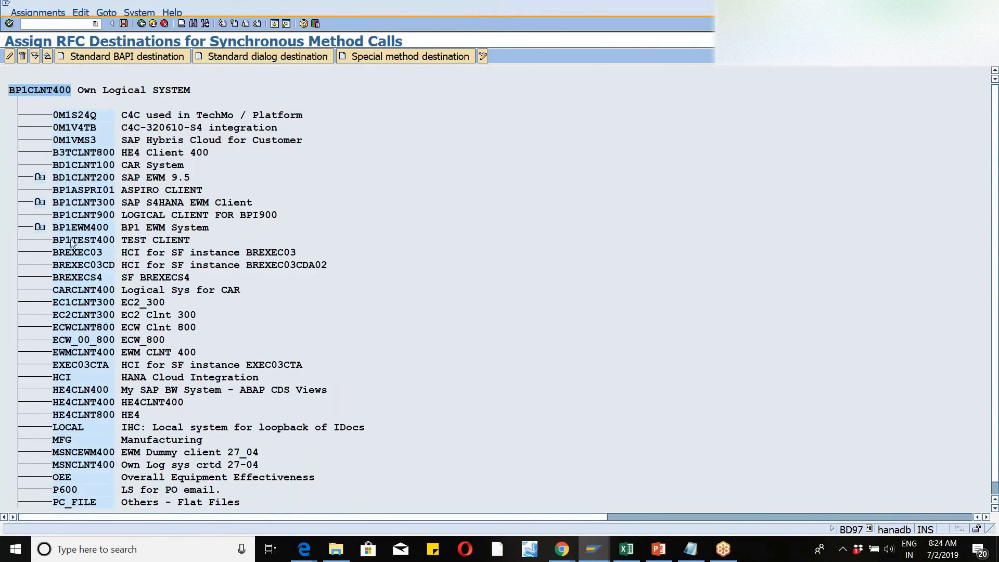
# Check the standard RFC destination for BAPI calls assigned to logical system BP1EWM400.
pyautogui.click(40, 227)
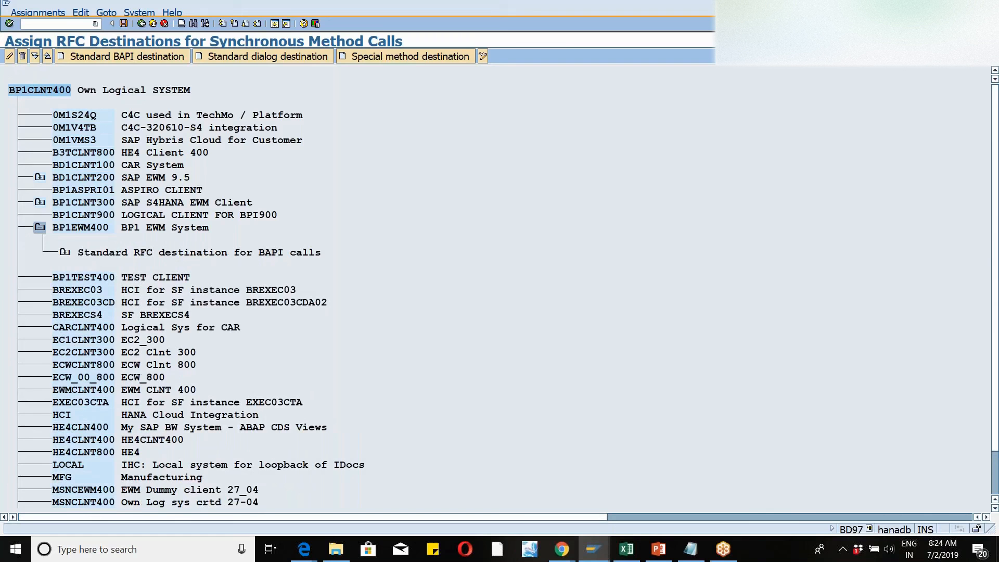
pyautogui.click(65, 254)
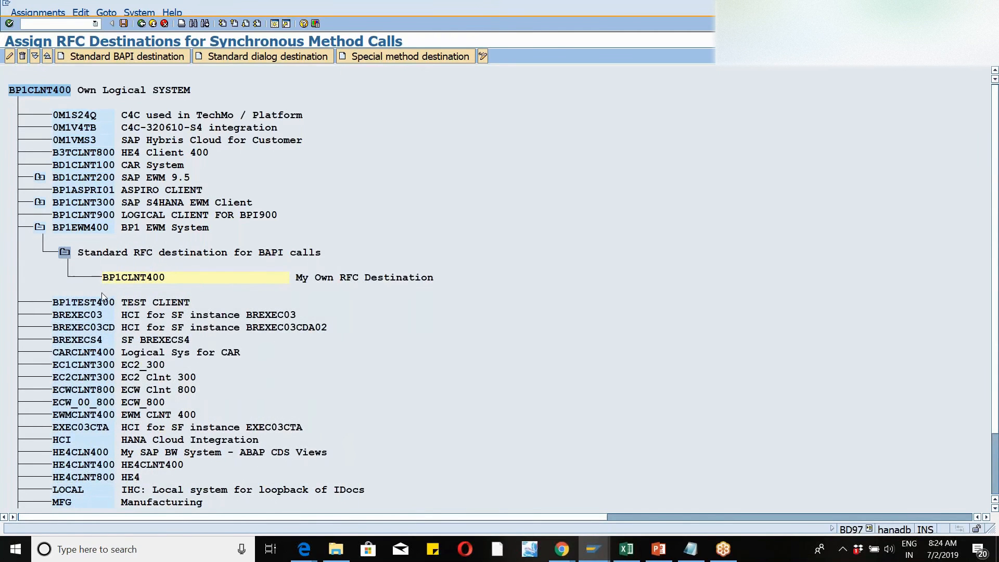
pyautogui.click(40, 228)
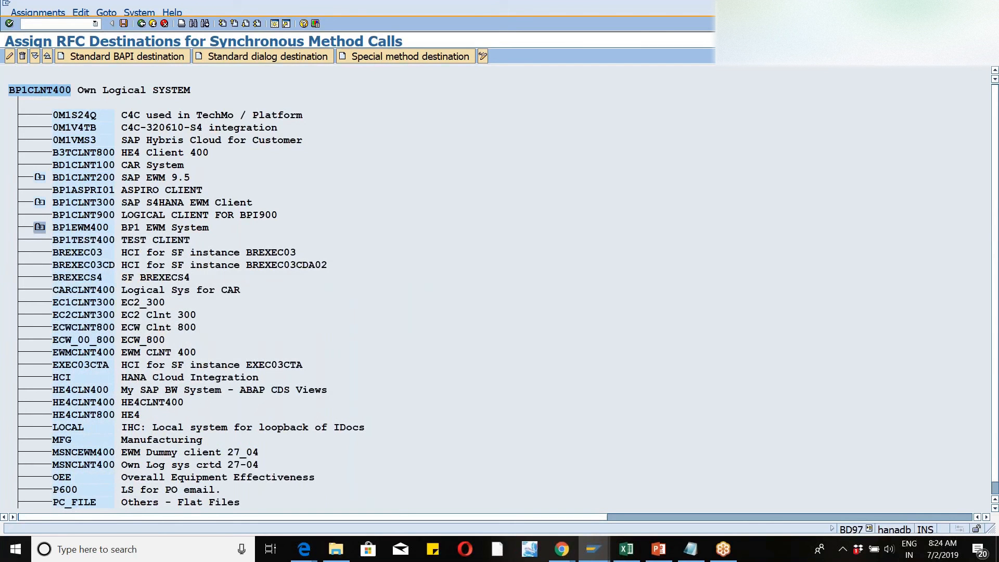
pyautogui.moveTo(997, 368); pyautogui.dragTo(998, 514)
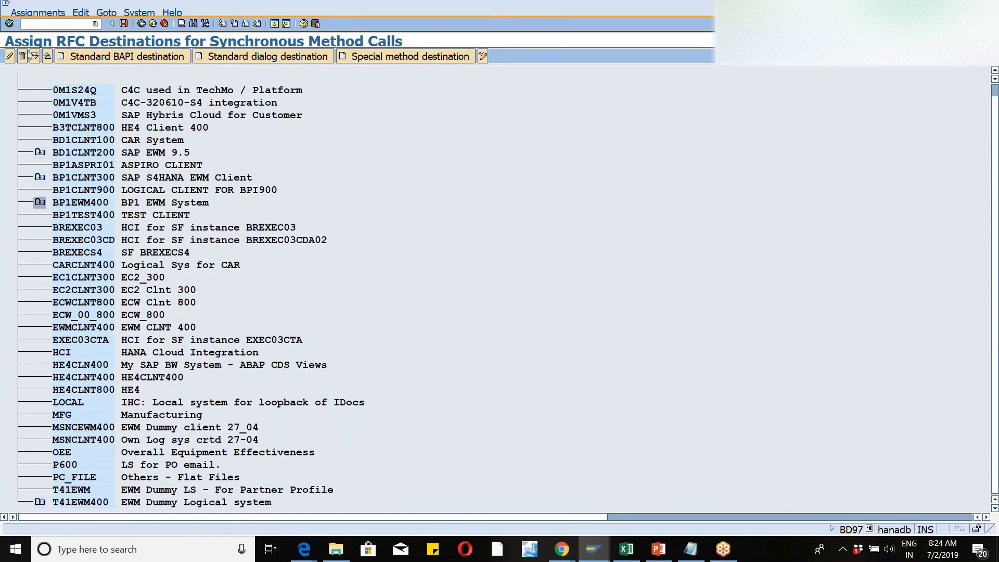
# Remove the standard BAPI destination BP1CLNT400 from logical system BP1EWM400.
pyautogui.click(92, 203)
pyautogui.click(23, 61)
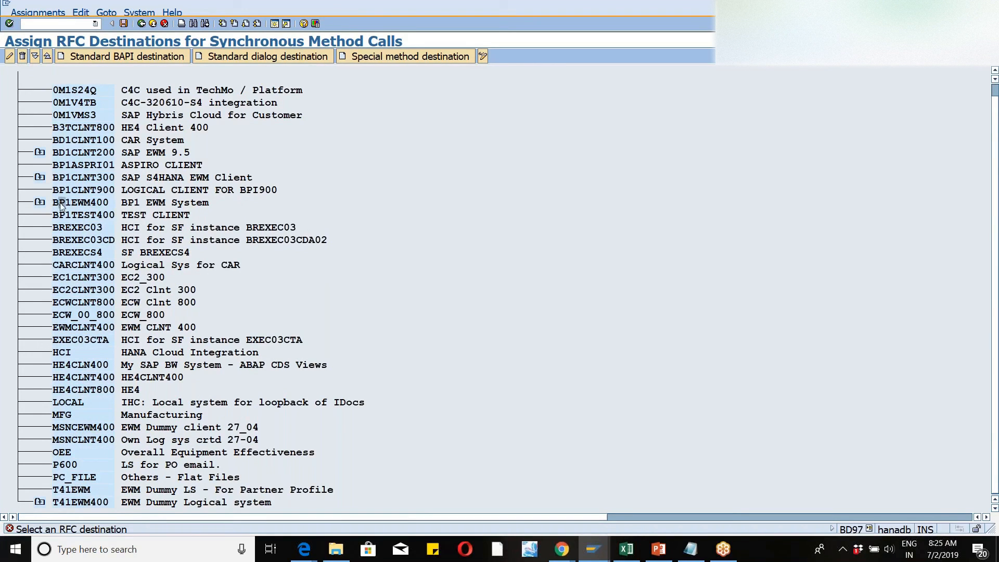
pyautogui.click(23, 61)
pyautogui.click(40, 203)
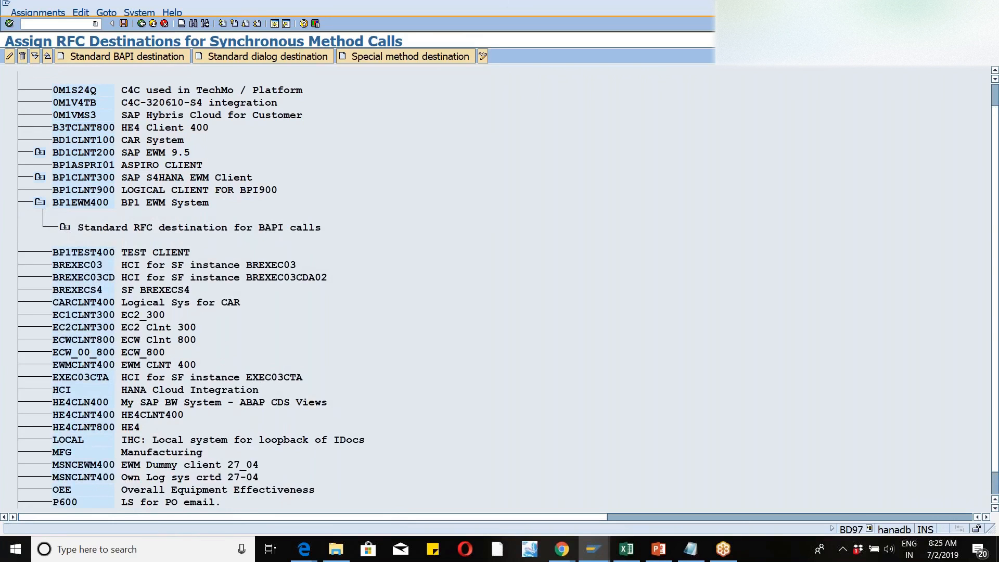
pyautogui.click(65, 227)
pyautogui.click(117, 254)
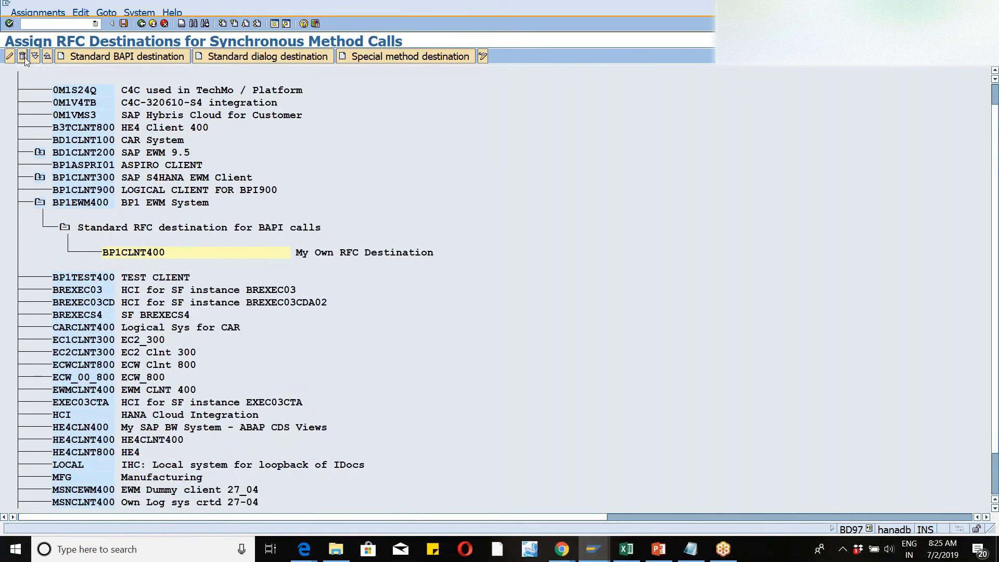
pyautogui.click(23, 56)
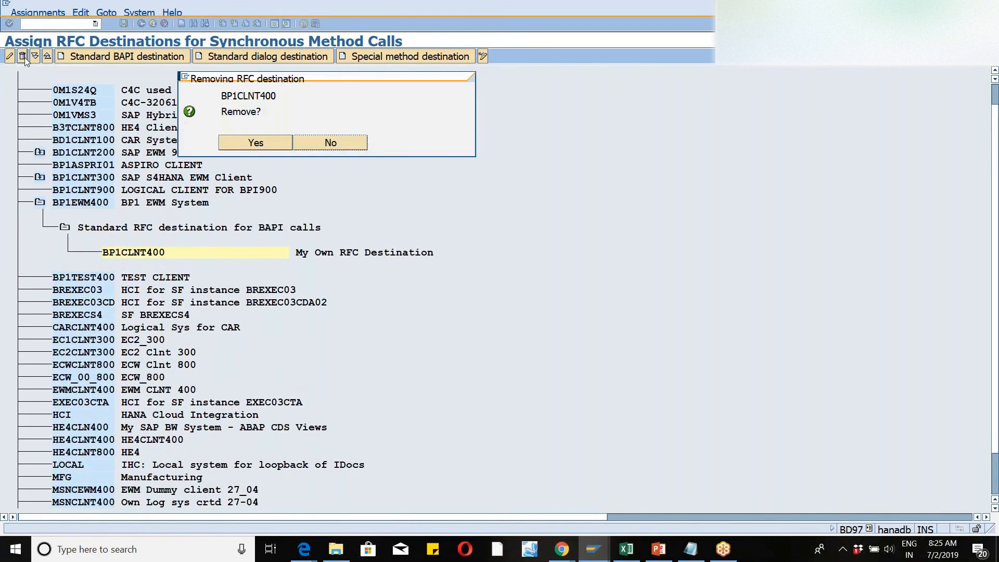
pyautogui.click(223, 138)
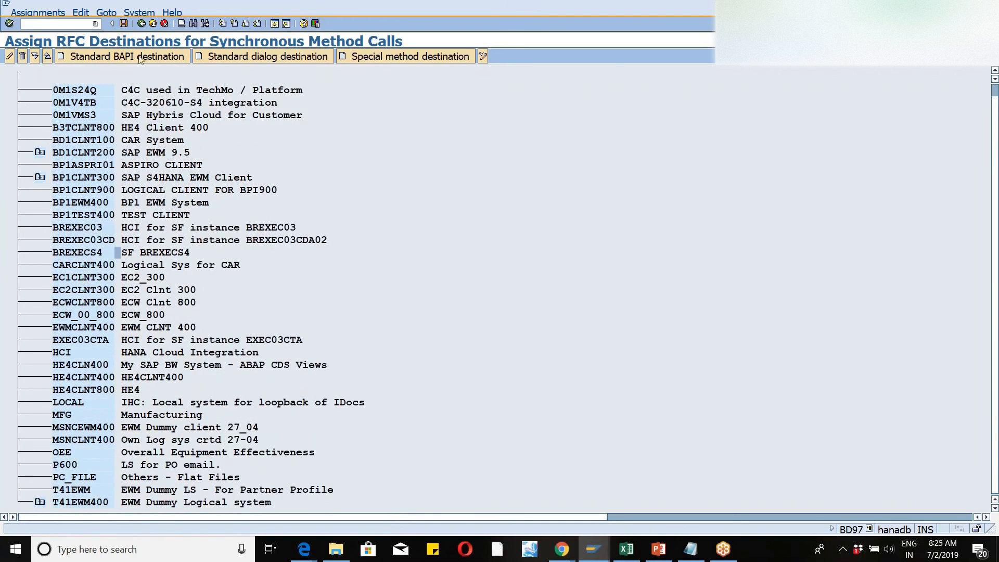
# Save the RFC destination assignments and start a new inbound delivery in transaction VL31N for the proposed purchase order.
pyautogui.click(121, 20)
pyautogui.click(38, 12)
pyautogui.click(510, 253)
pyautogui.click(61, 24)
pyautogui.write('/nsm59')
pyautogui.press('Return')
pyautogui.press('Return')
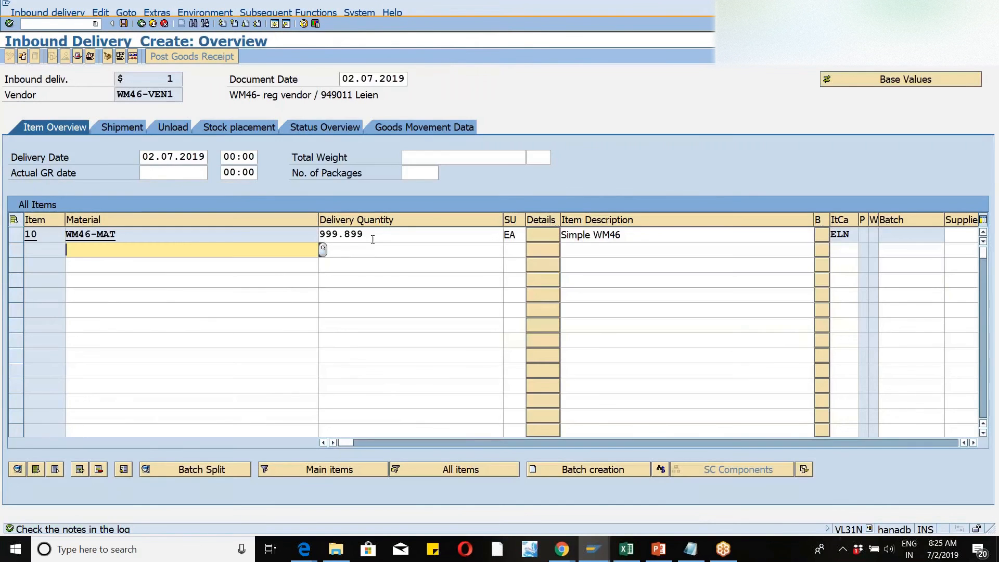
# Set the delivery quantity of item 10, material WM46-MAT, to 10 EA and try to save the inbound delivery again.
pyautogui.click(373, 239)
pyautogui.press('BackSpace')
pyautogui.press('BackSpace')
pyautogui.press('BackSpace')
pyautogui.press('BackSpace')
pyautogui.press('BackSpace')
pyautogui.press('BackSpace')
pyautogui.press('BackSpace')
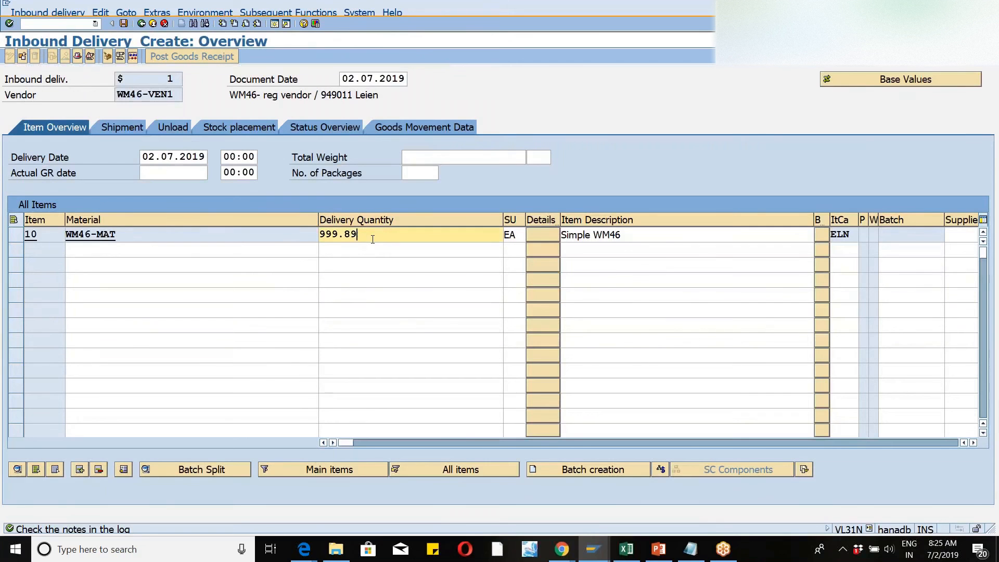
pyautogui.write('10')
pyautogui.press('Return')
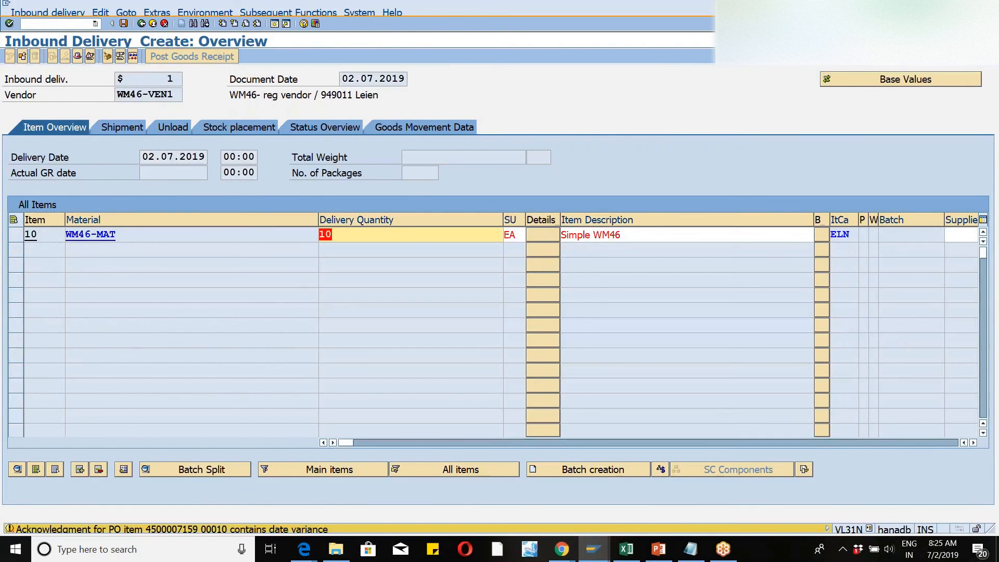
pyautogui.press('Return')
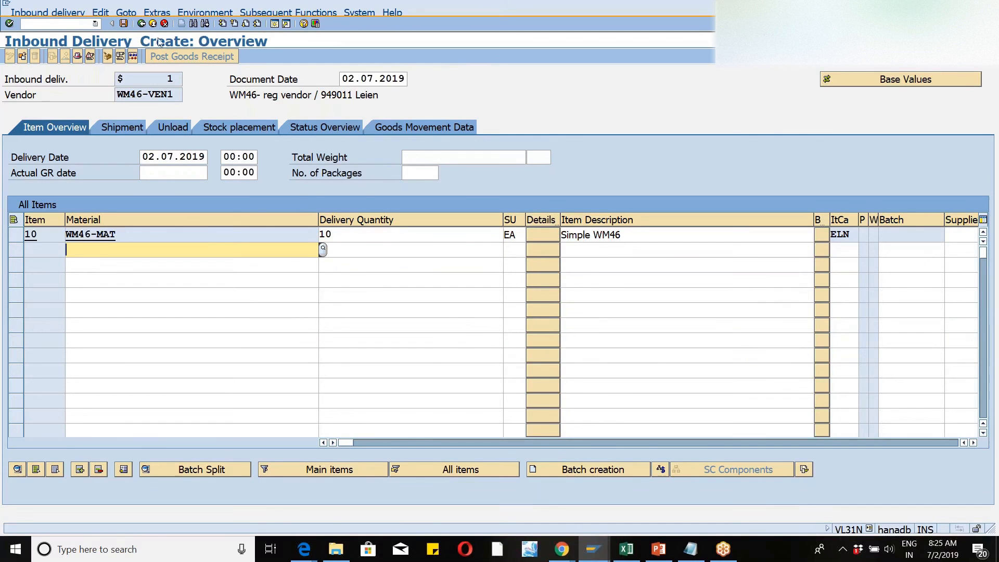
pyautogui.click(125, 25)
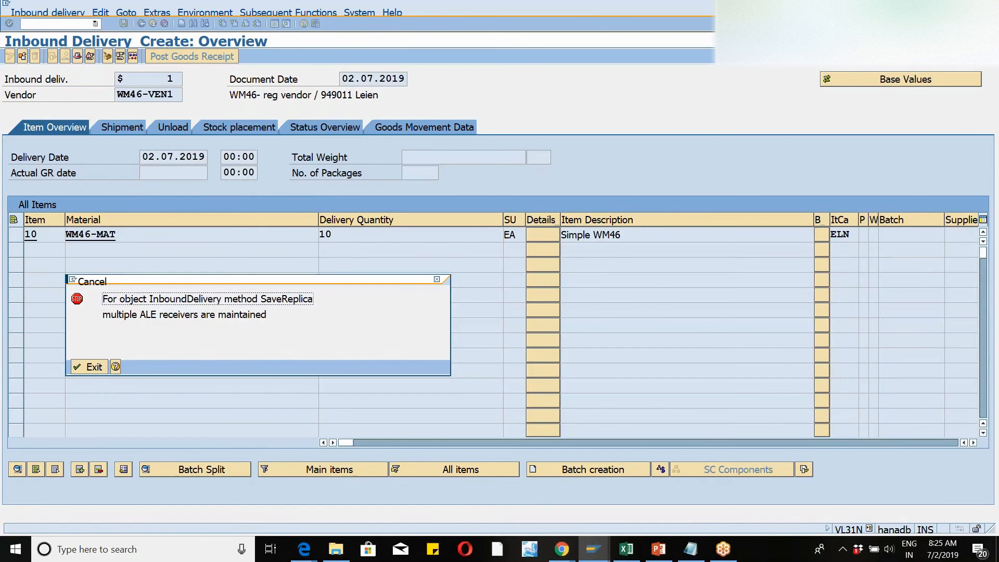
# Close the InboundDelivery SaveReplica error message and switch to the Maintain Inbound Delivery session for warehouse WM46.
pyautogui.press('Return')
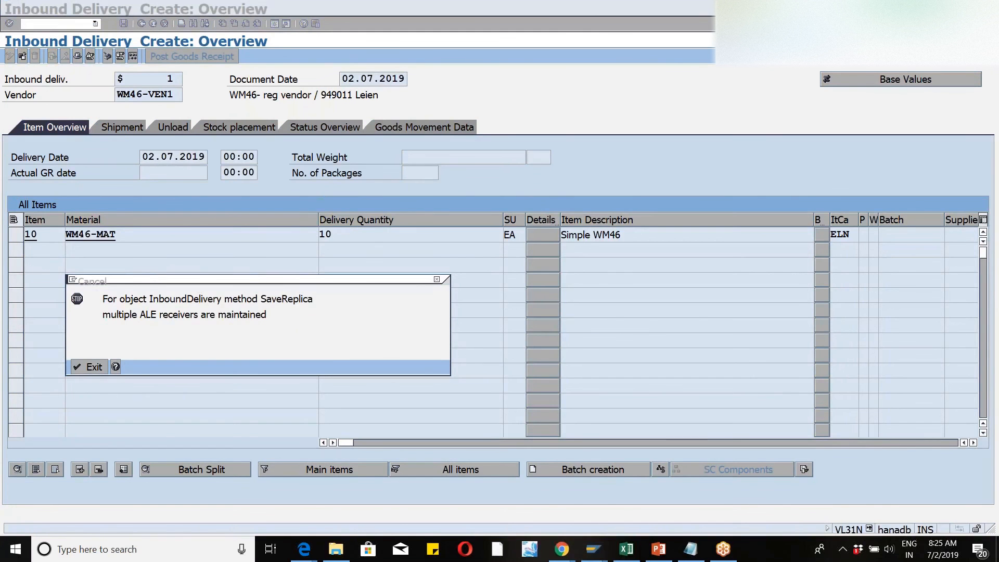
pyautogui.click(437, 279)
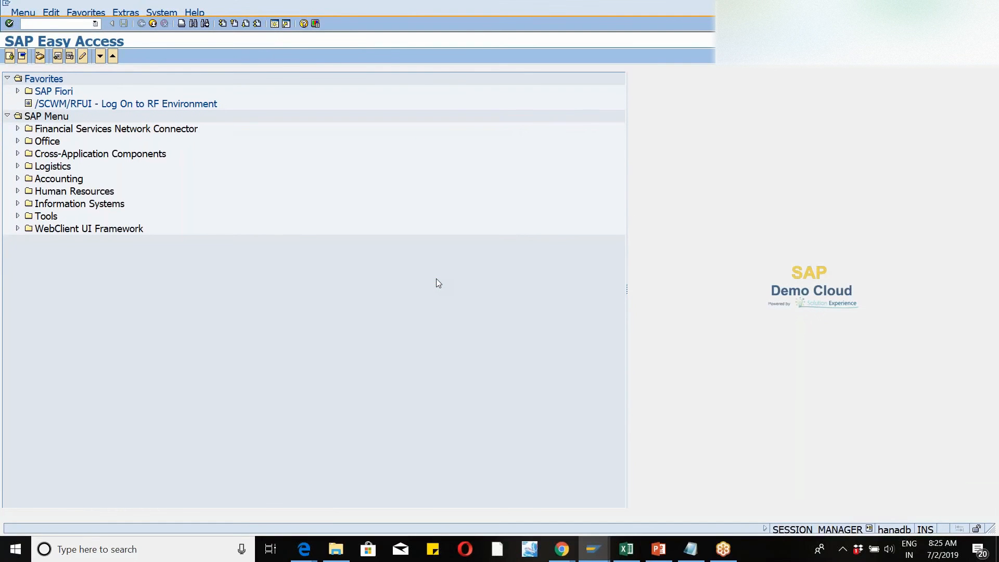
pyautogui.hotkey('alt', 'Tab')
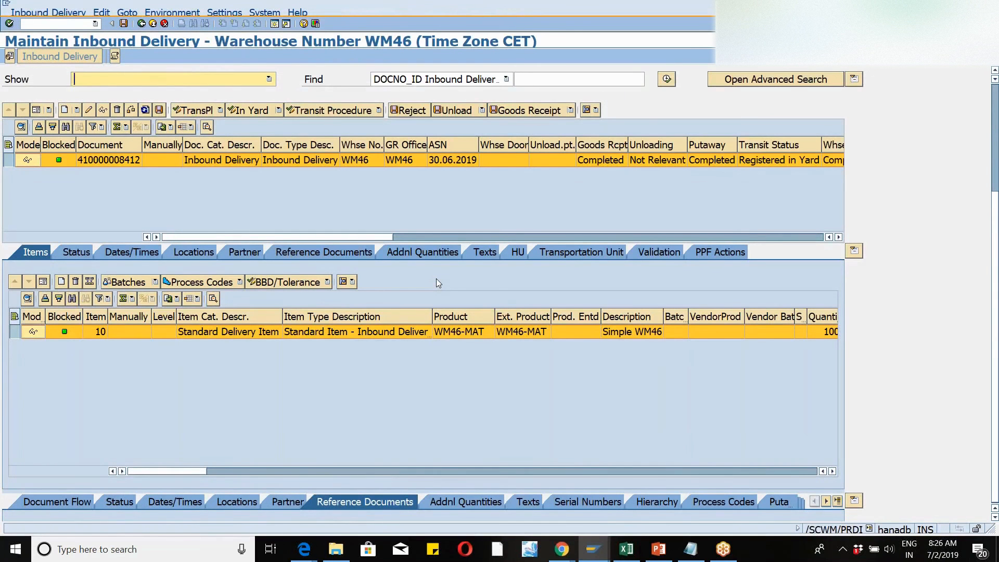